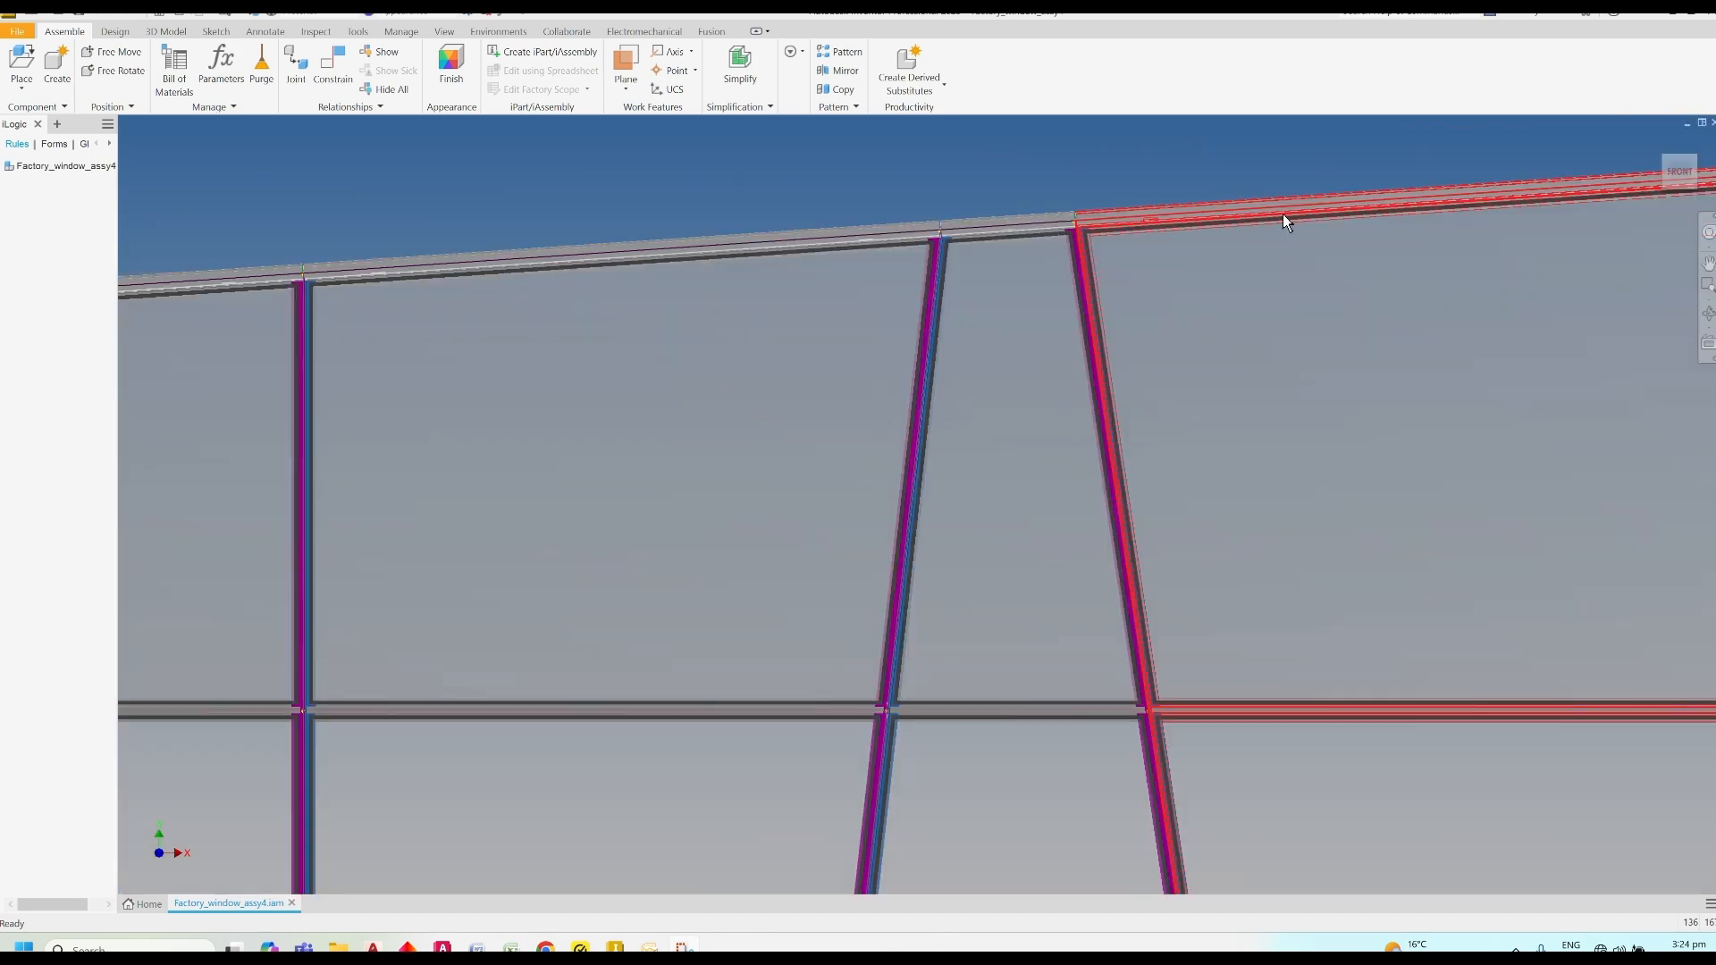
Examine the sloped head members and mullions of the existing window panels, up to the empty bays beside the last panel
middle_drag(1283, 217, 815, 284)
scroll(1344, 237, up, 4)
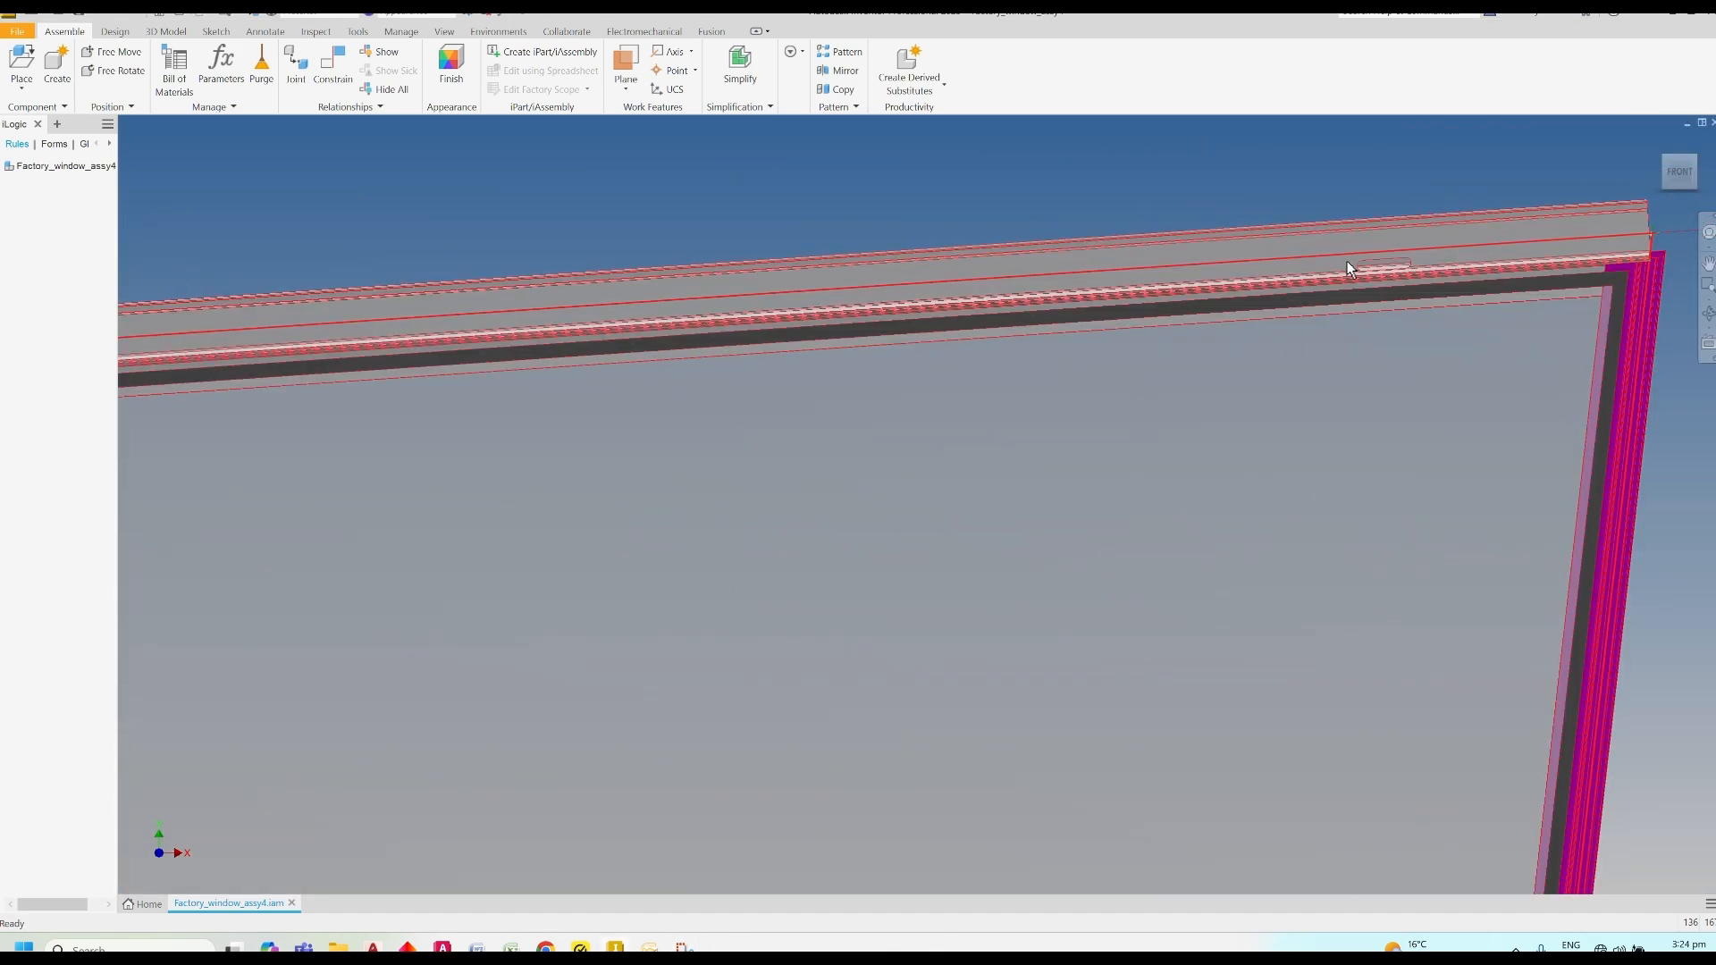
scroll(1346, 268, down, 5)
scroll(860, 302, up, 5)
scroll(854, 298, down, 5)
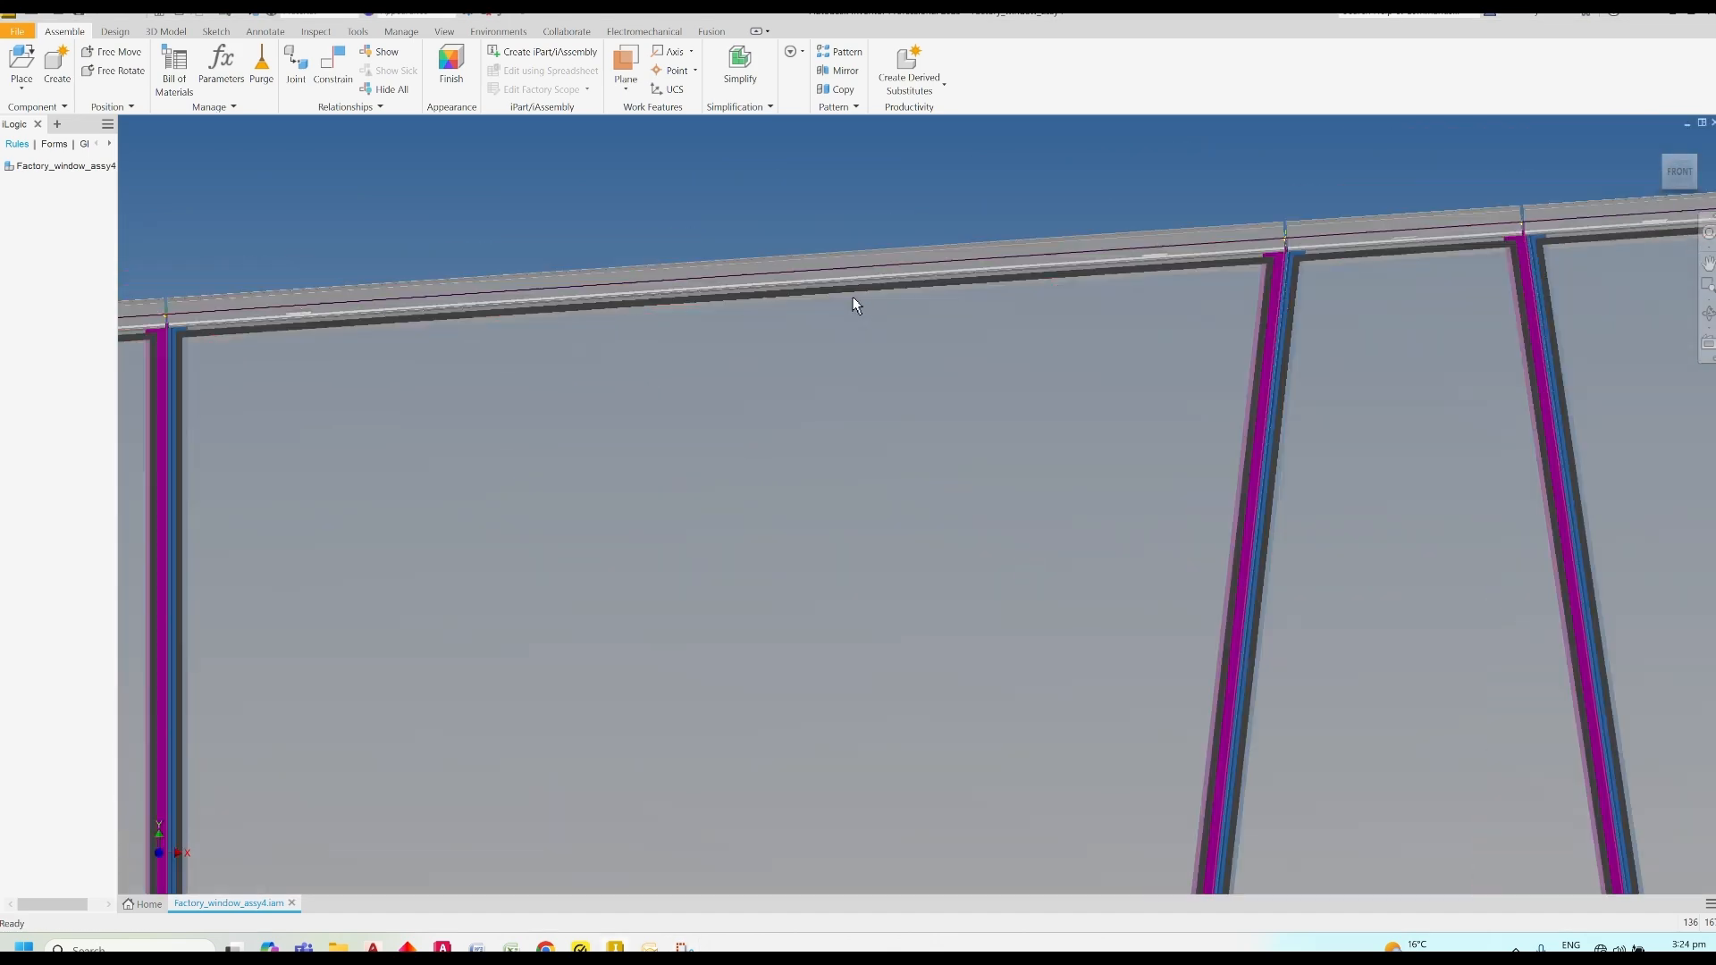
scroll(853, 297, down, 4)
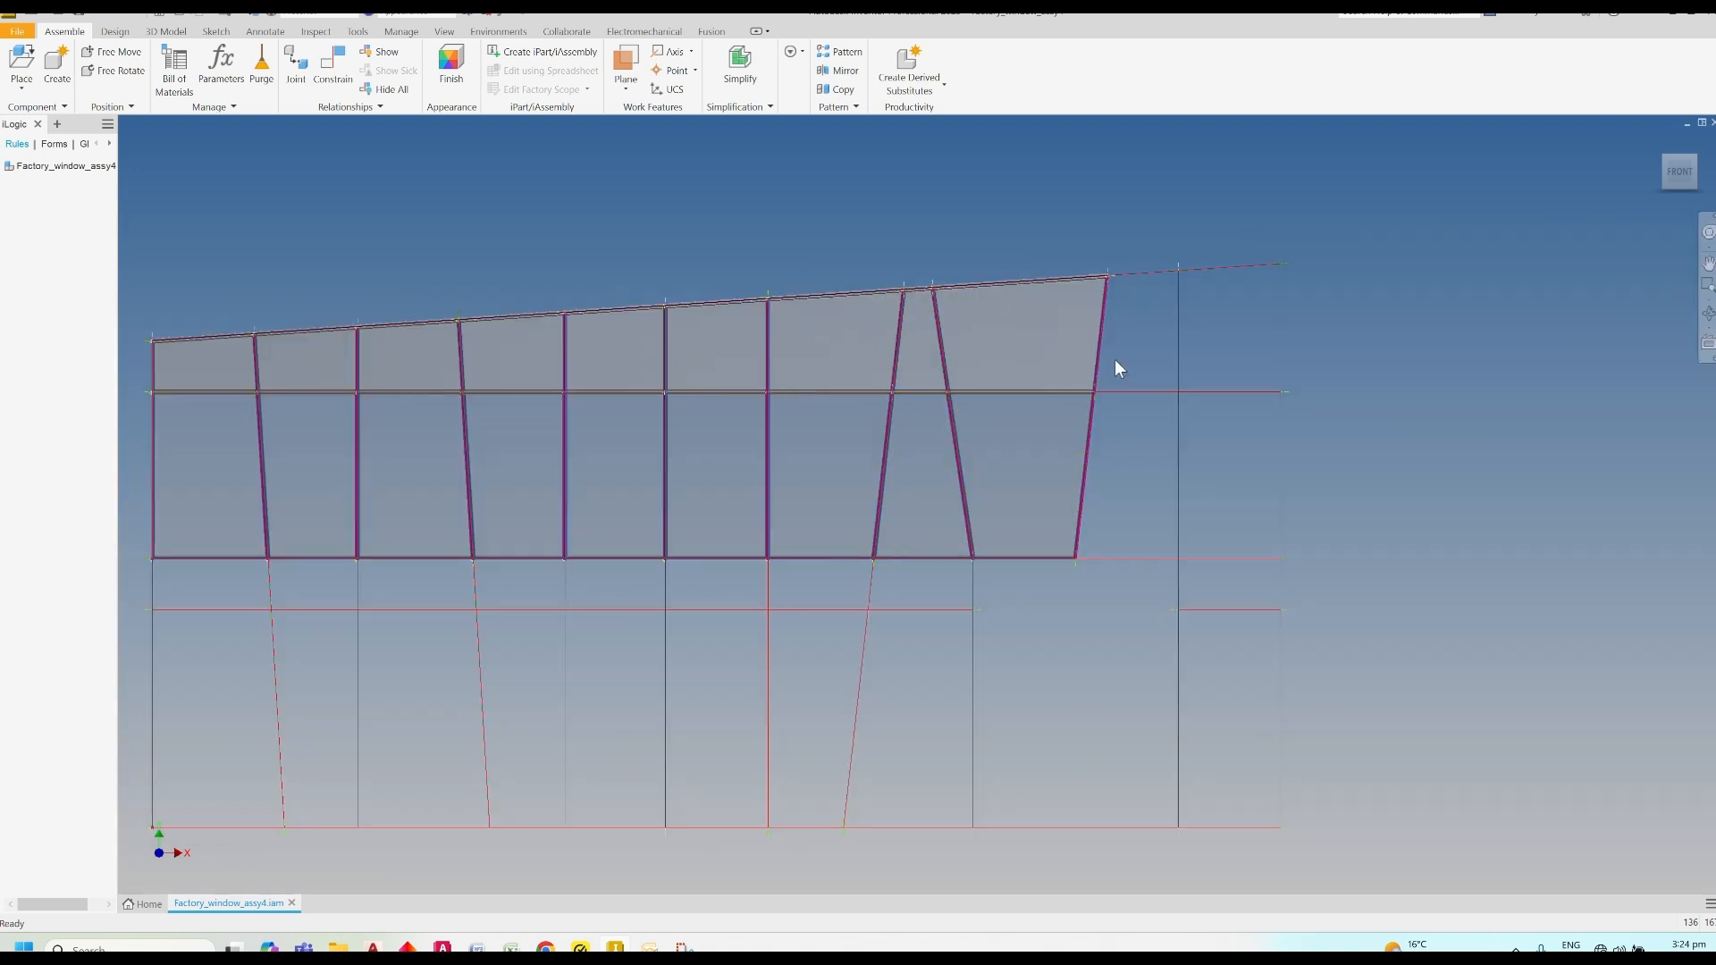
scroll(1148, 359, up, 4)
scroll(1144, 356, down, 2)
middle_drag(1139, 359, 941, 402)
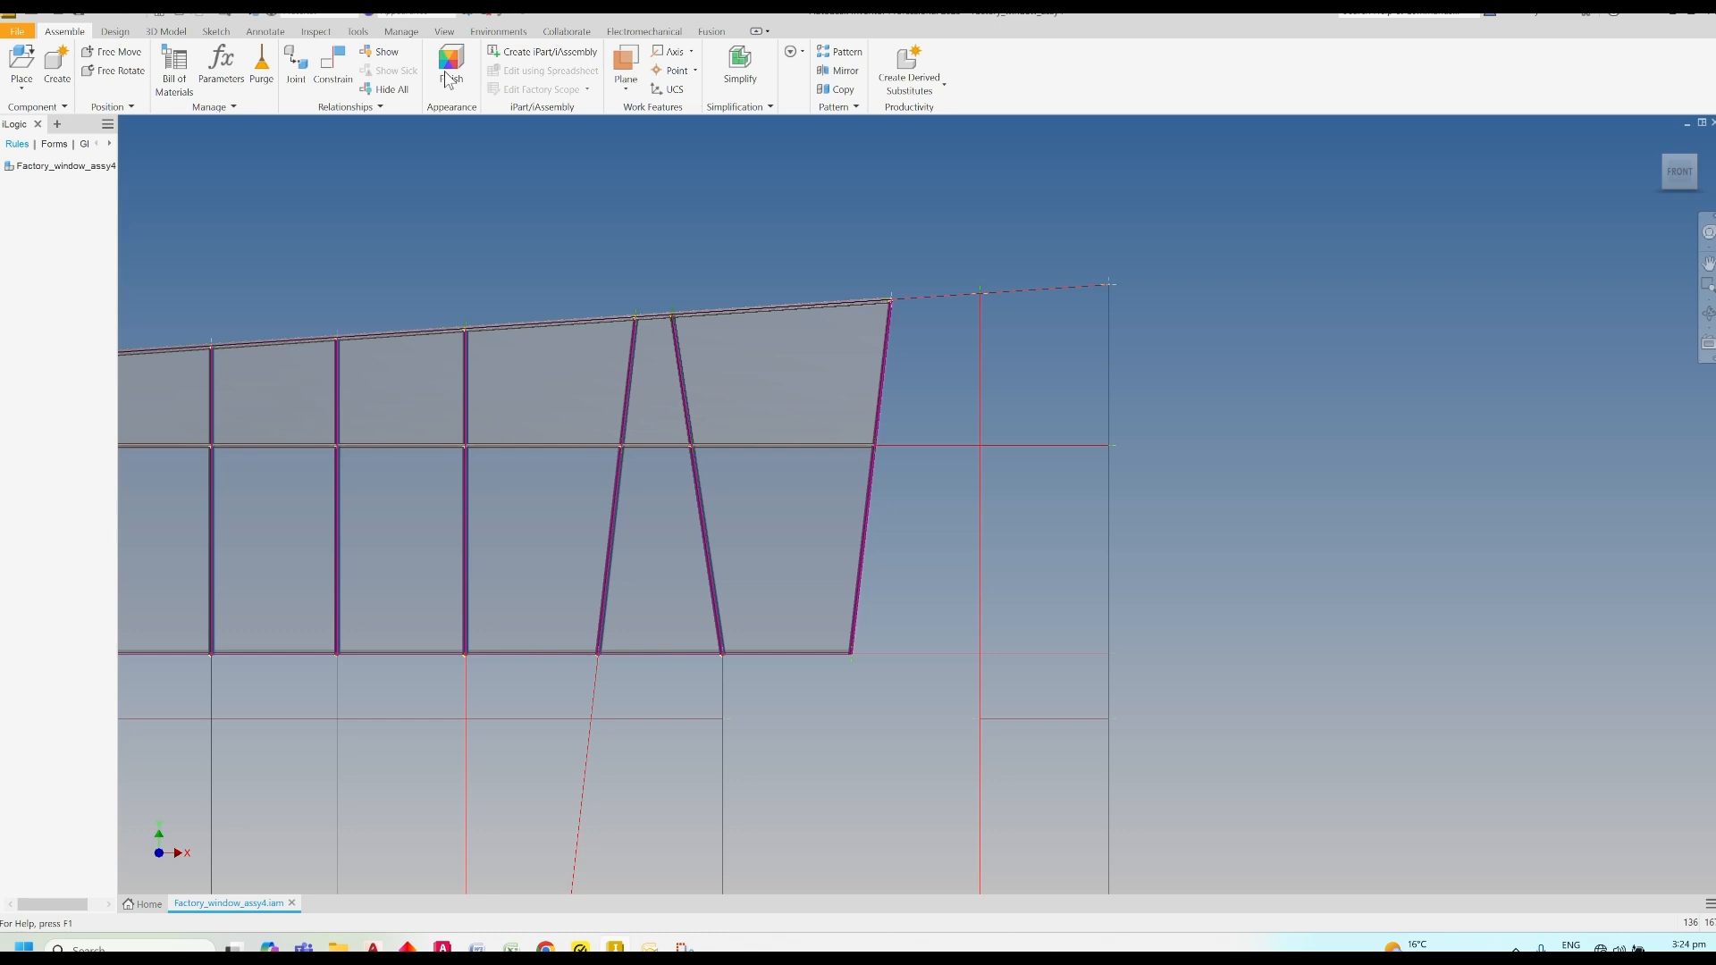
Start an iCopy using the CW_skel_Frame assembly from the Play iCopy2 folder as the source
click(856, 106)
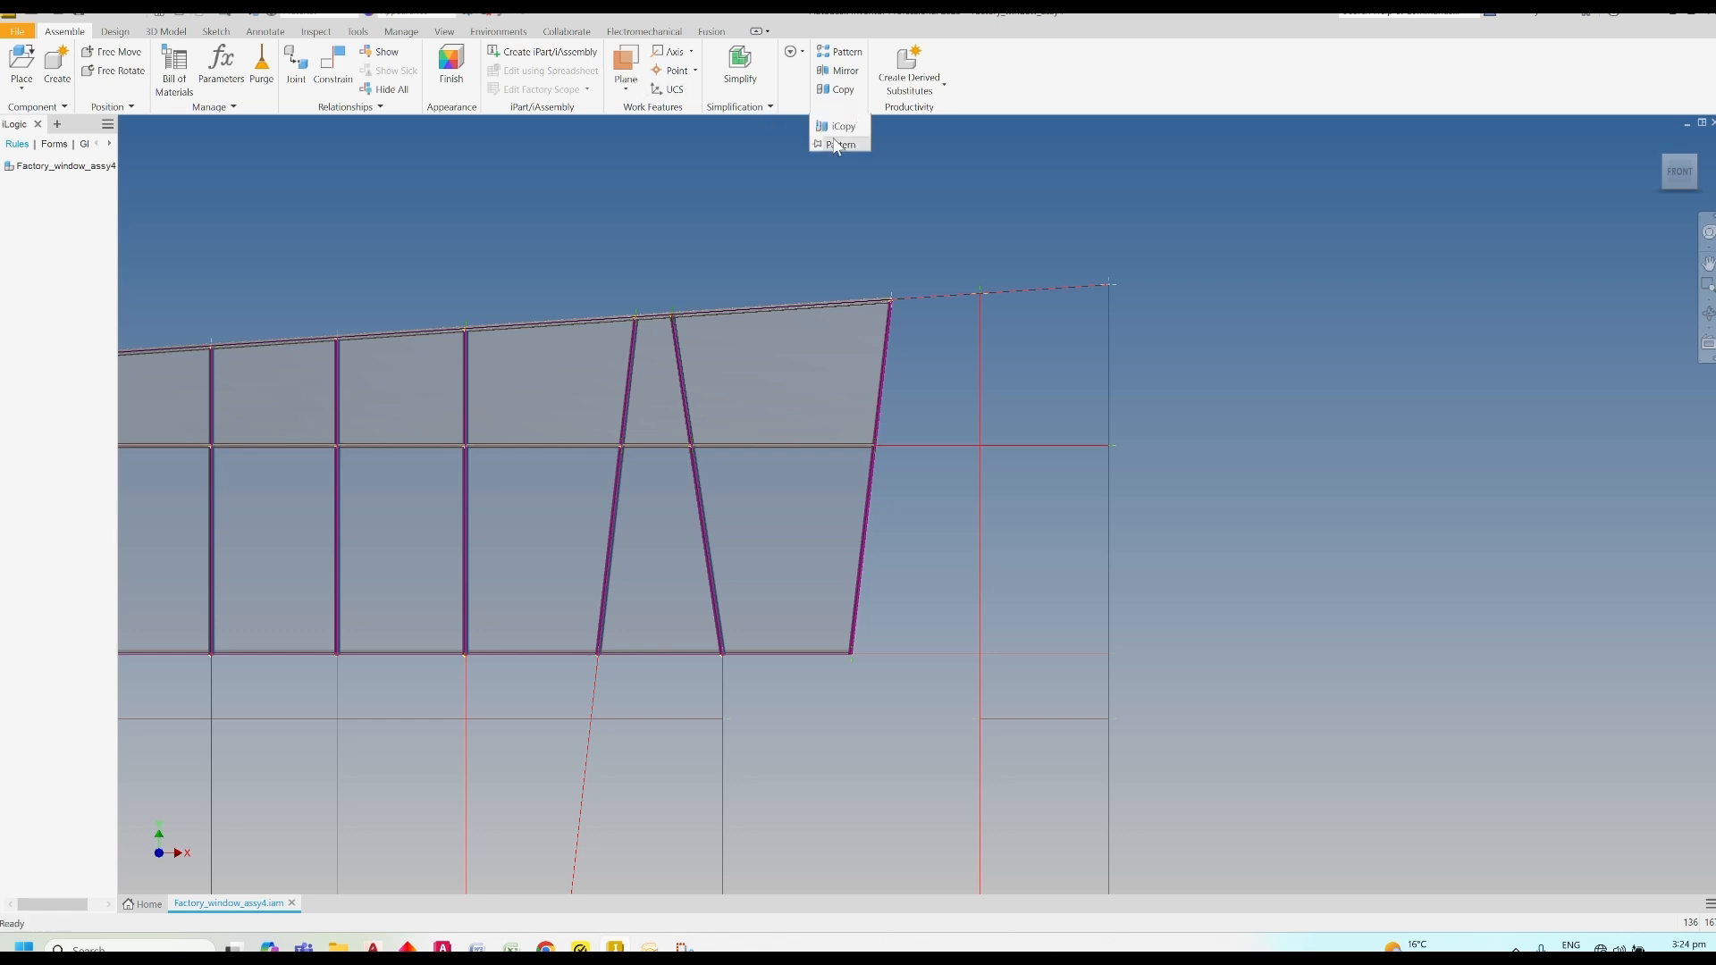
click(840, 126)
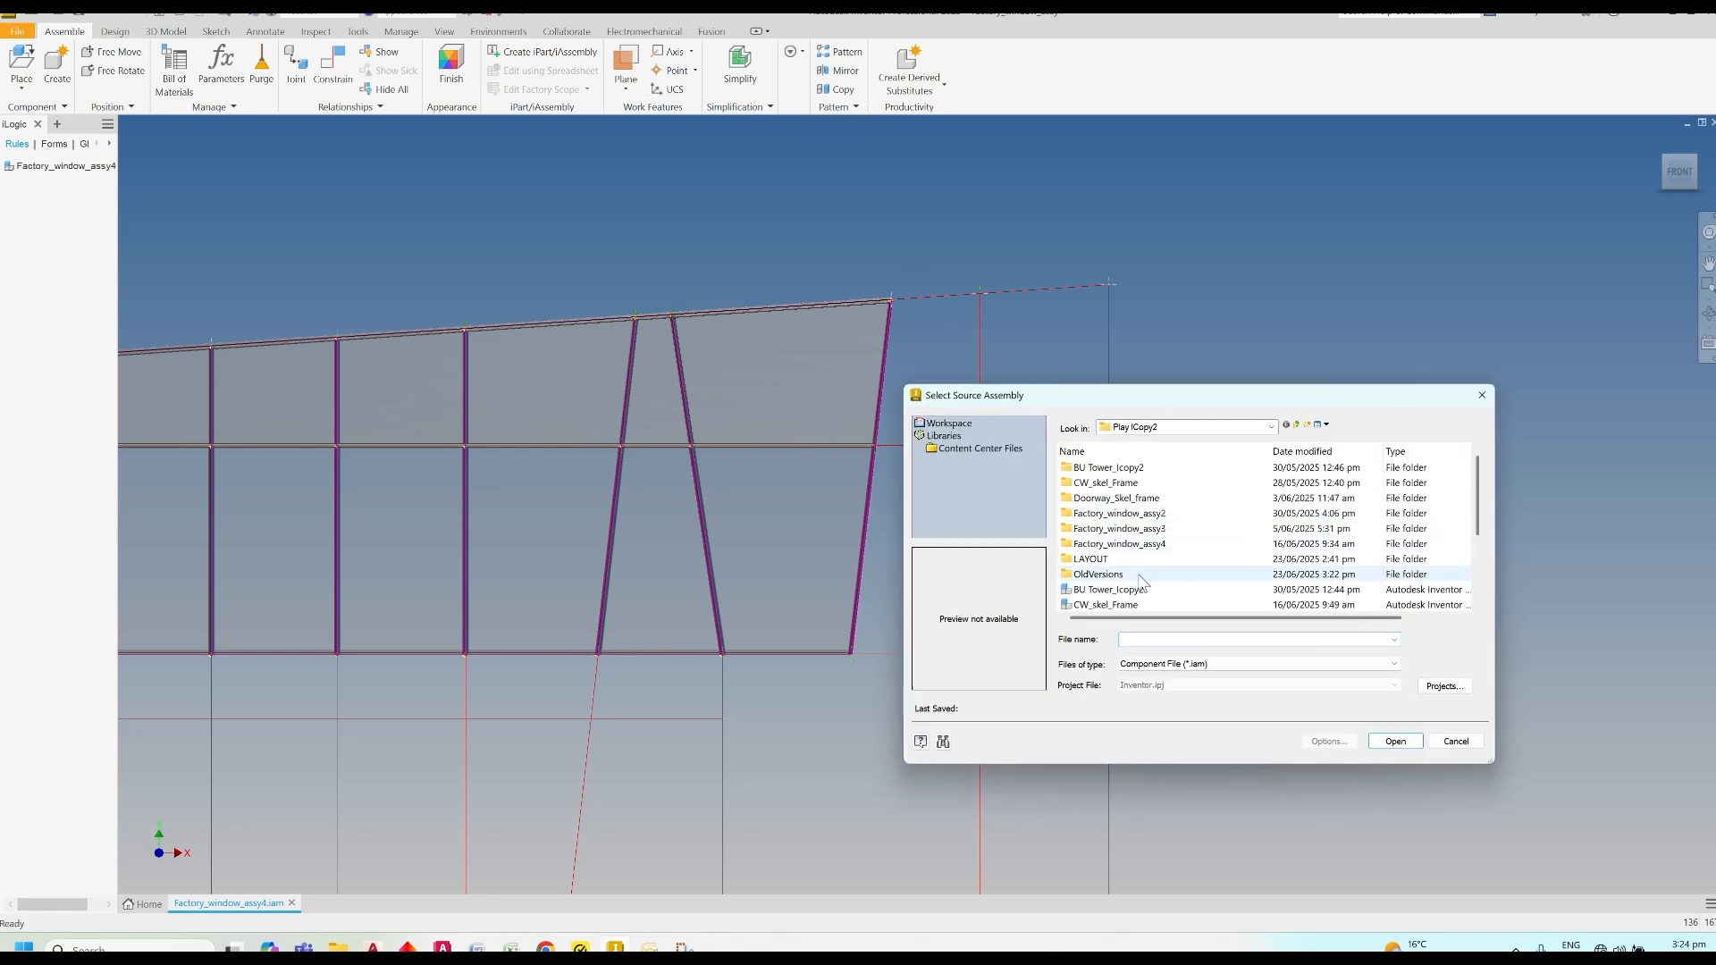
click(1105, 604)
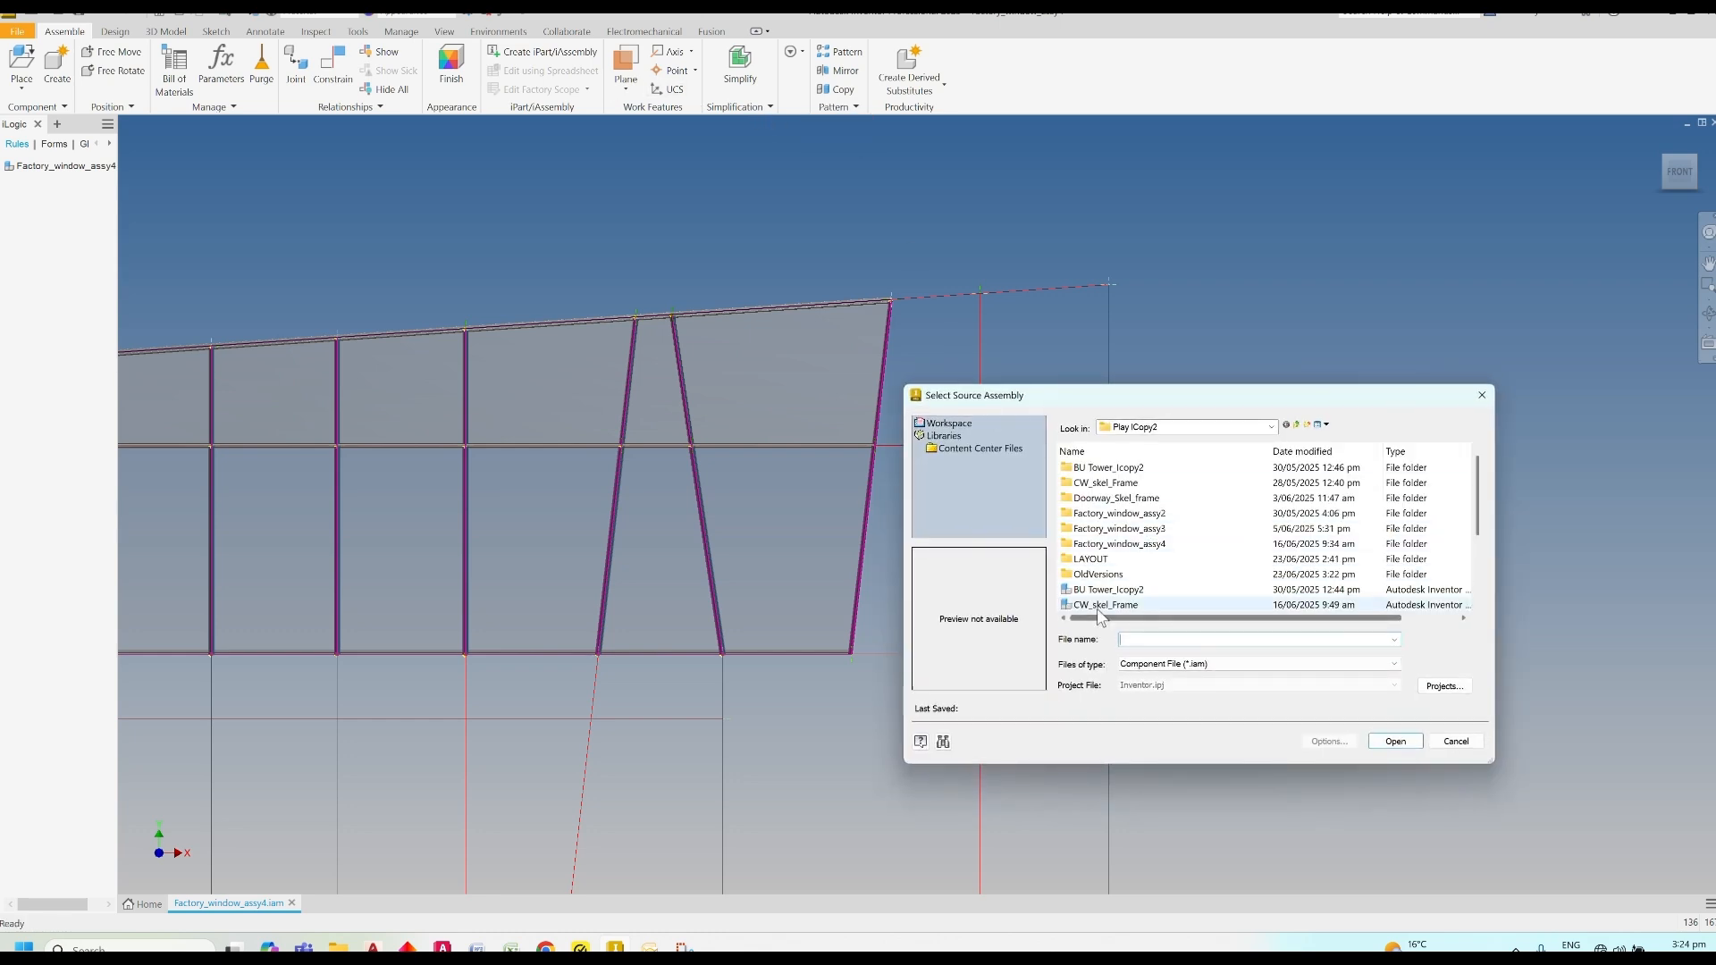
click(1394, 740)
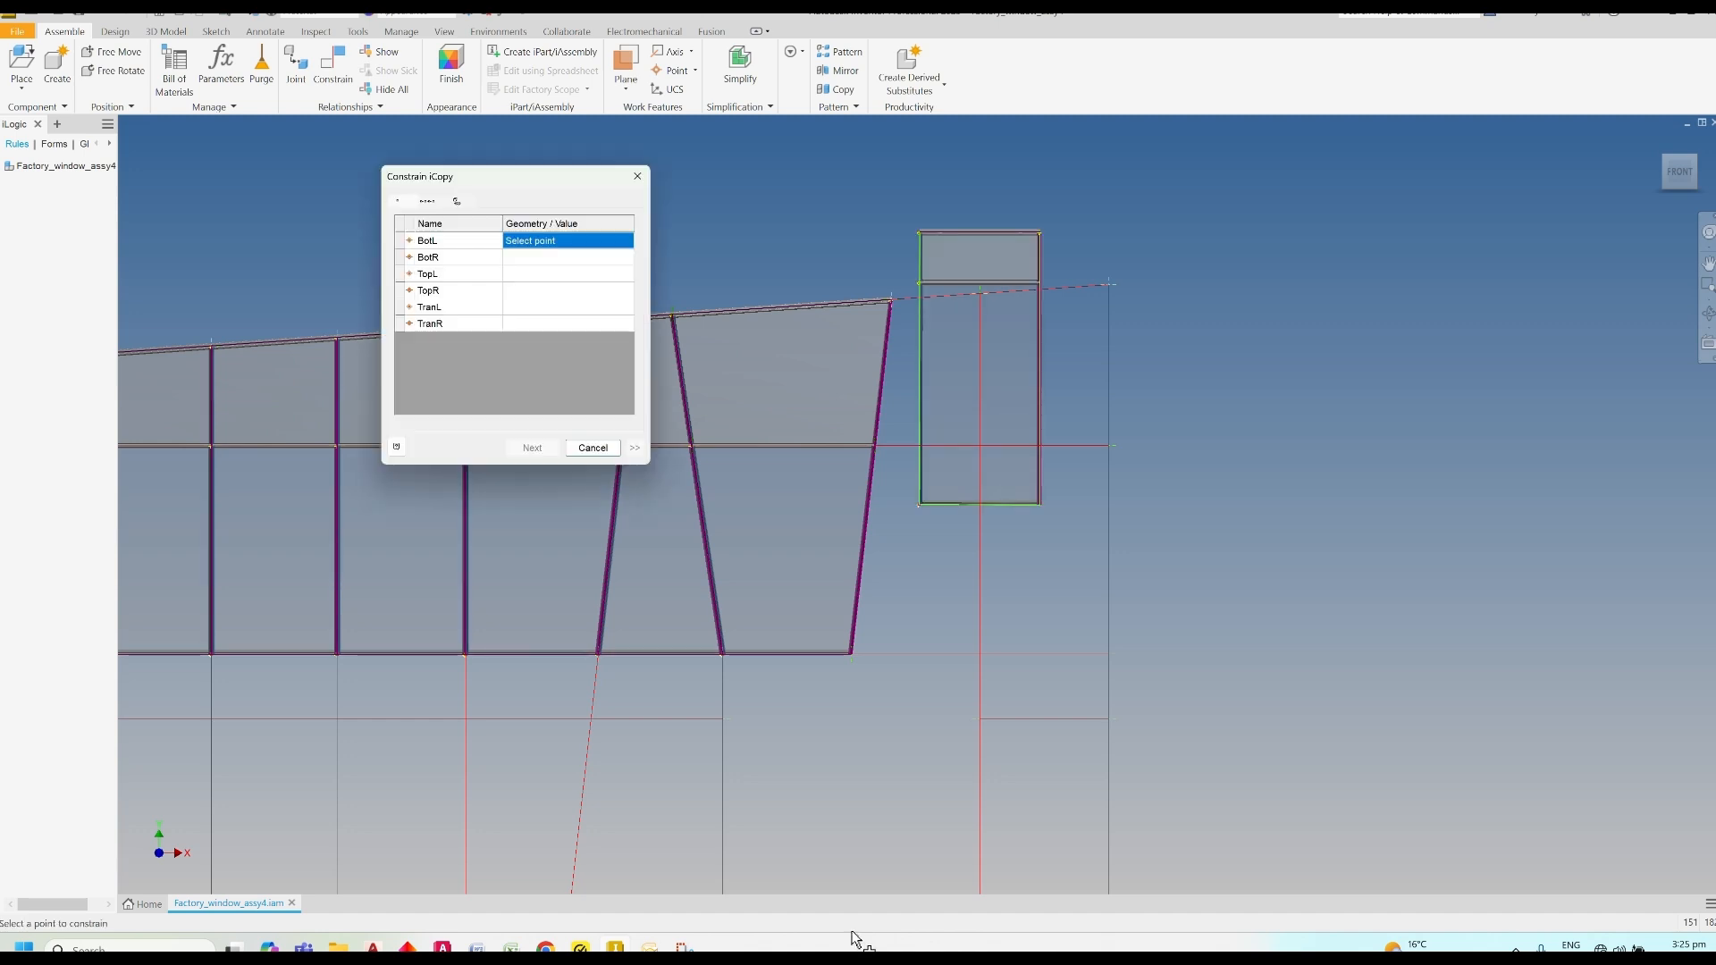
Constrain the iCopy points BotL, BotR, TopL, TopR, TranL and TranR to the layout sketch points of the bay beside the last panel
click(850, 654)
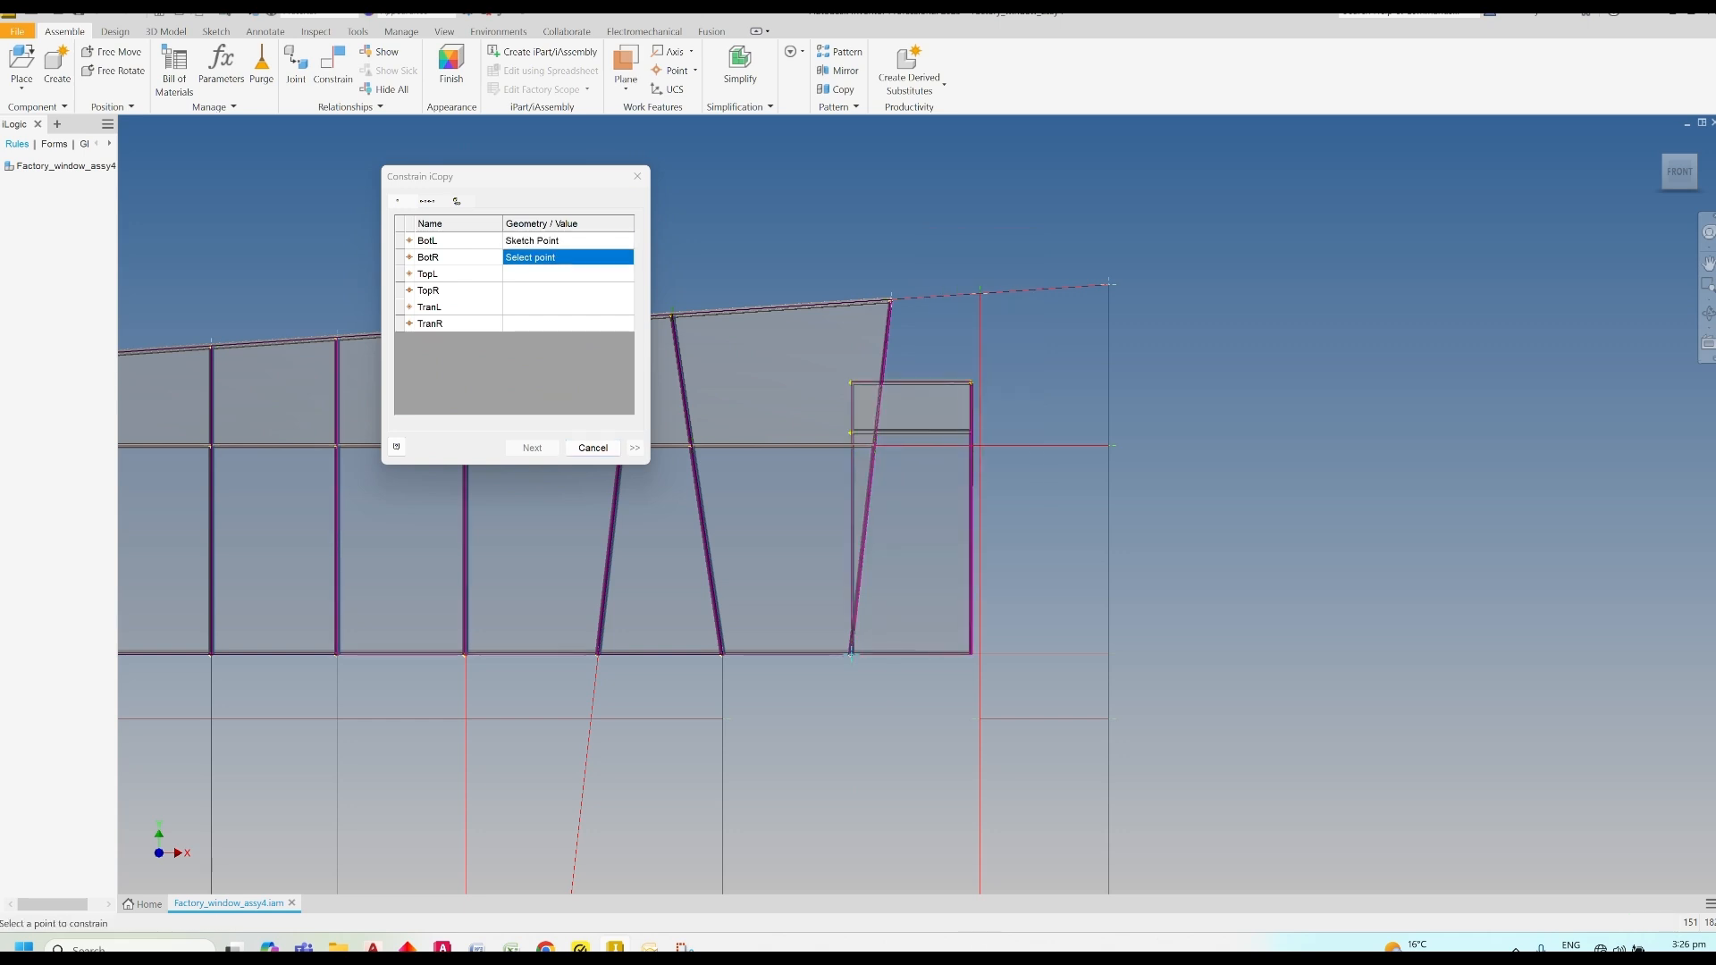
click(981, 655)
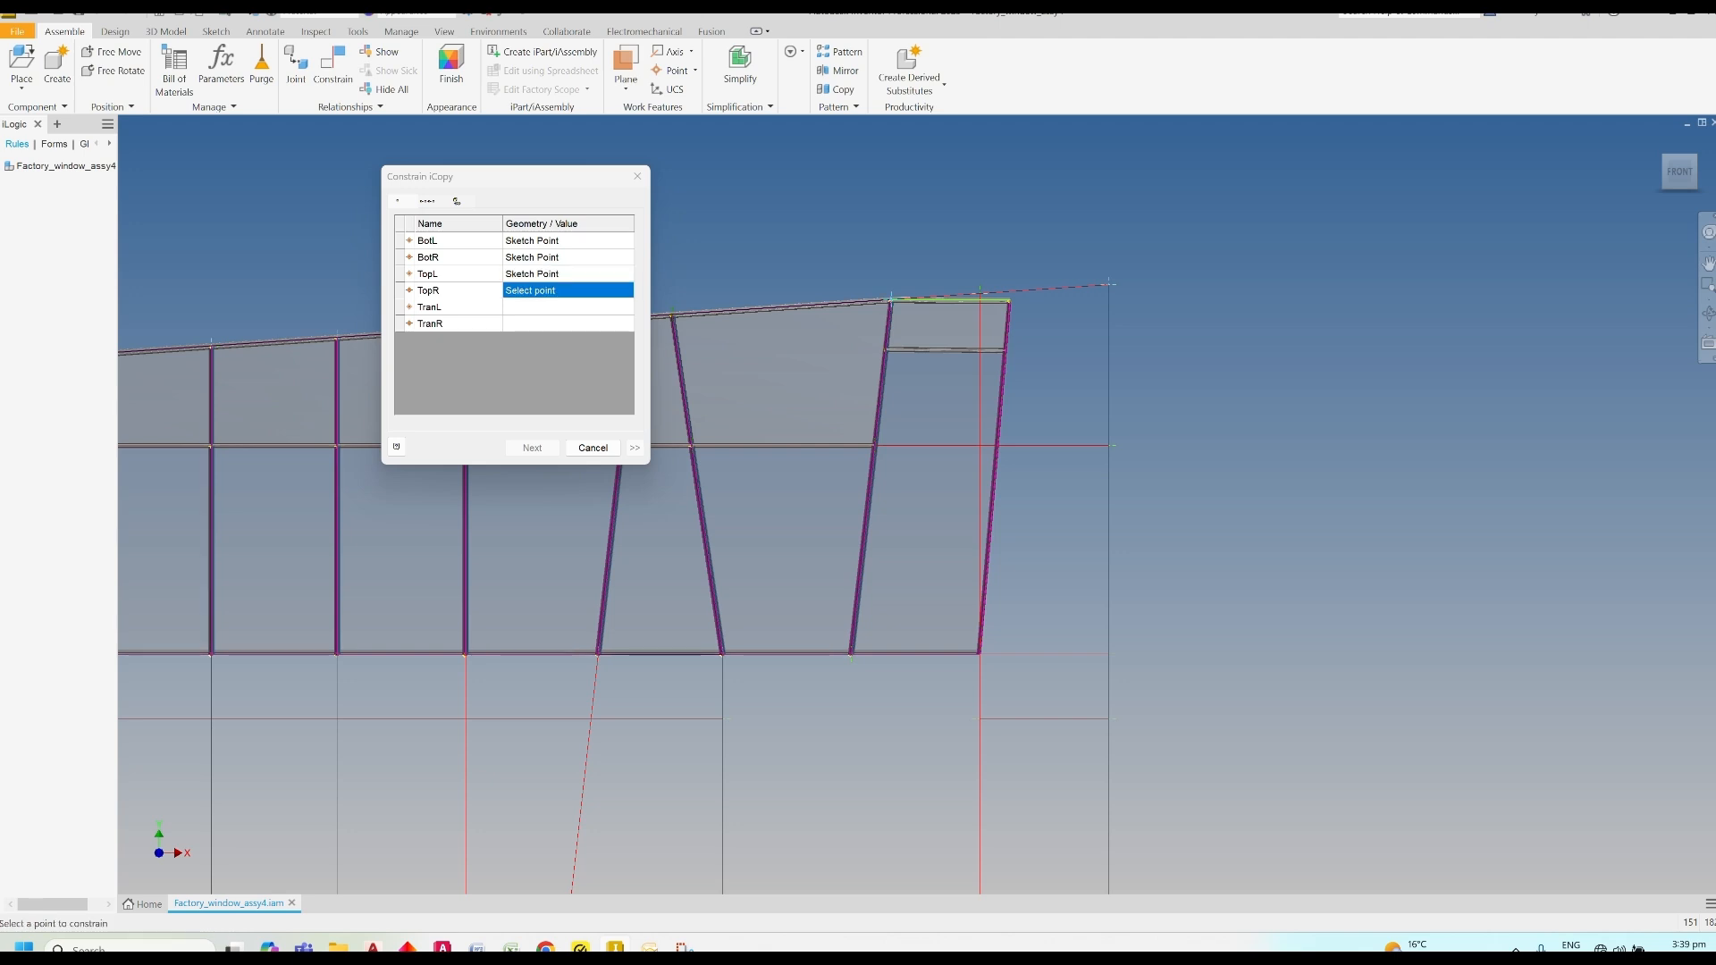
click(985, 295)
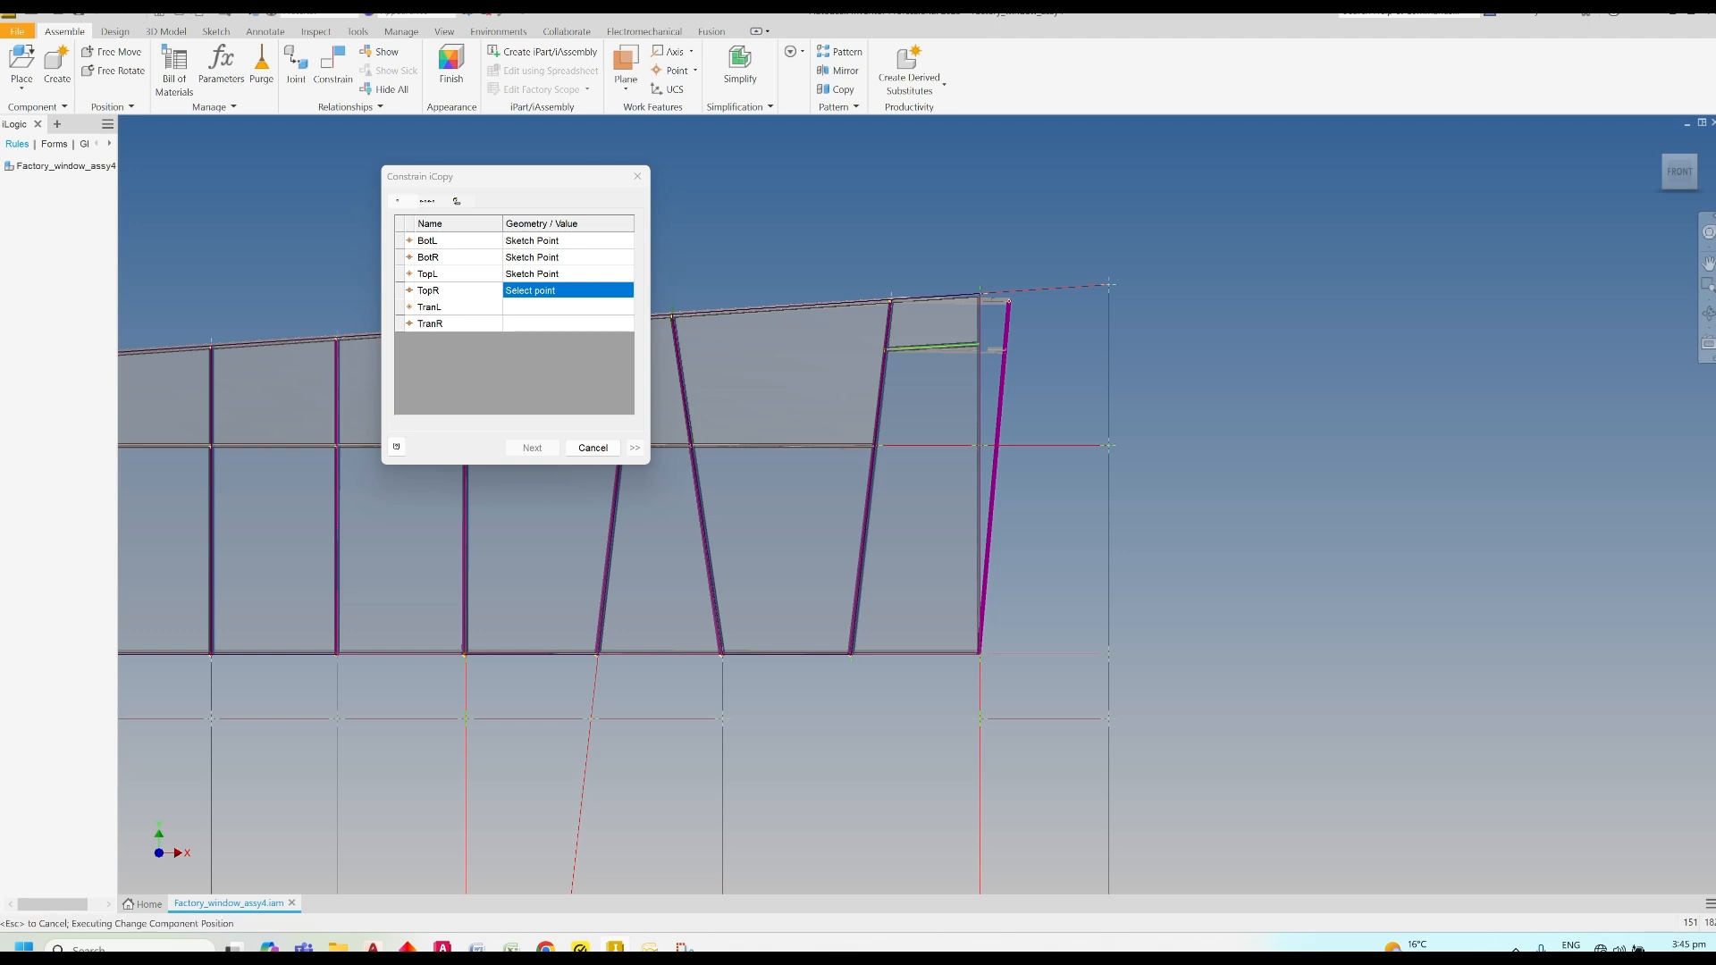
click(980, 293)
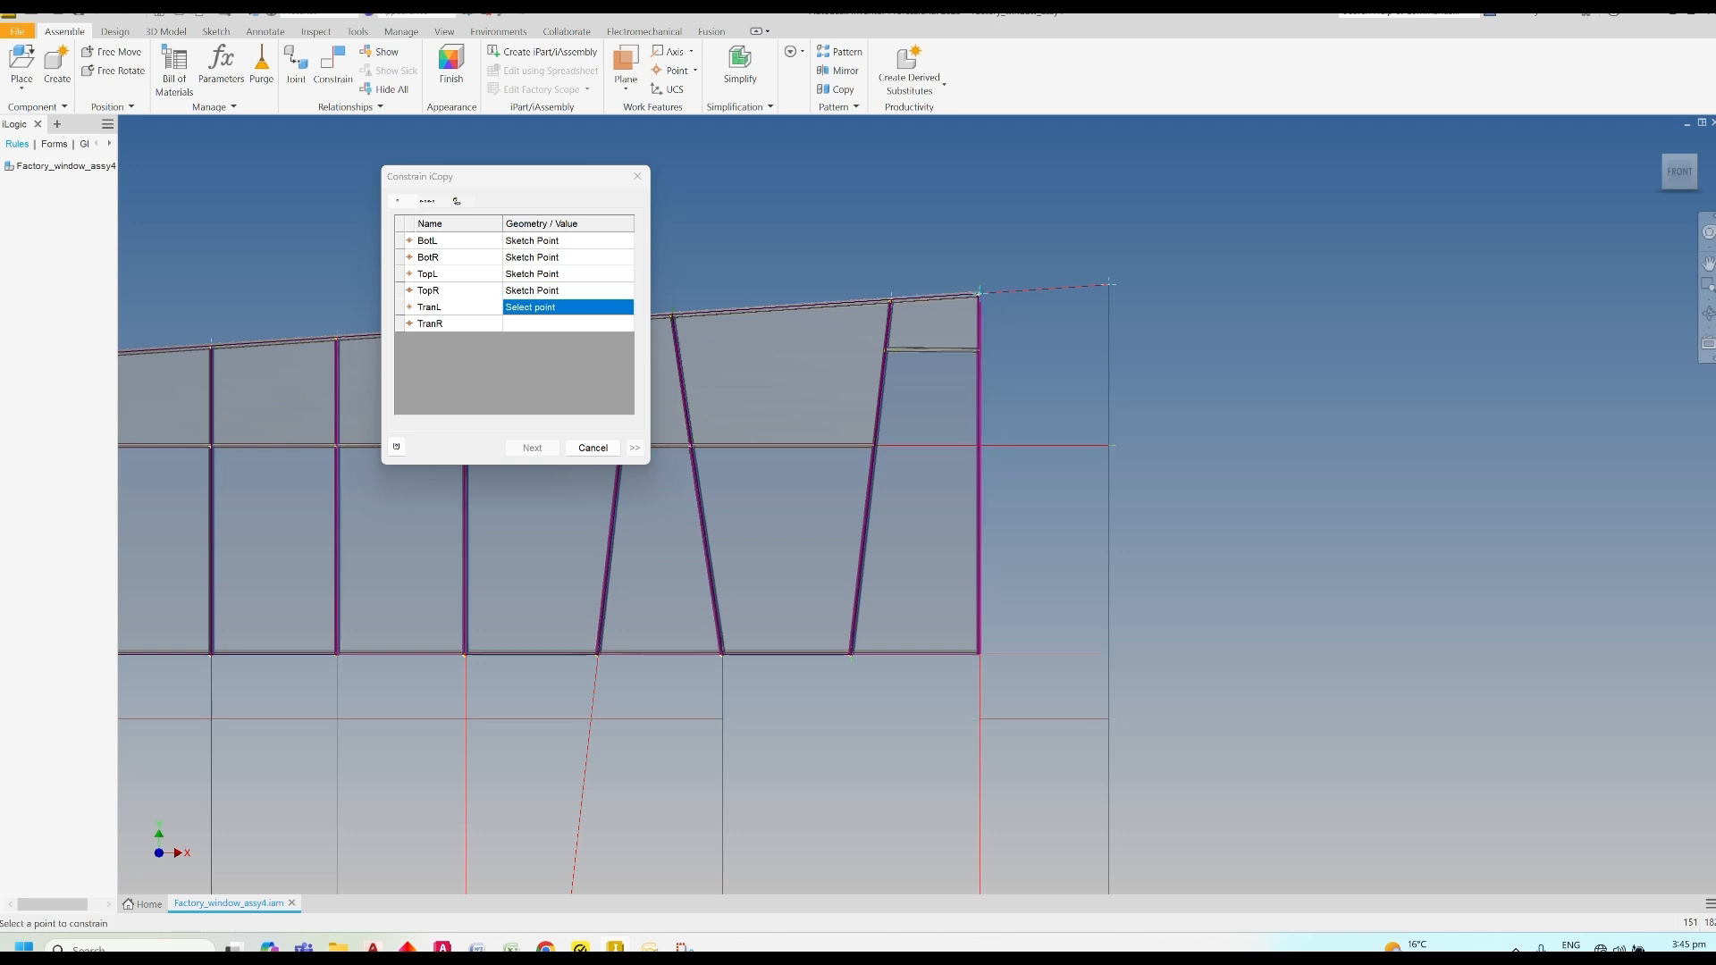
click(875, 447)
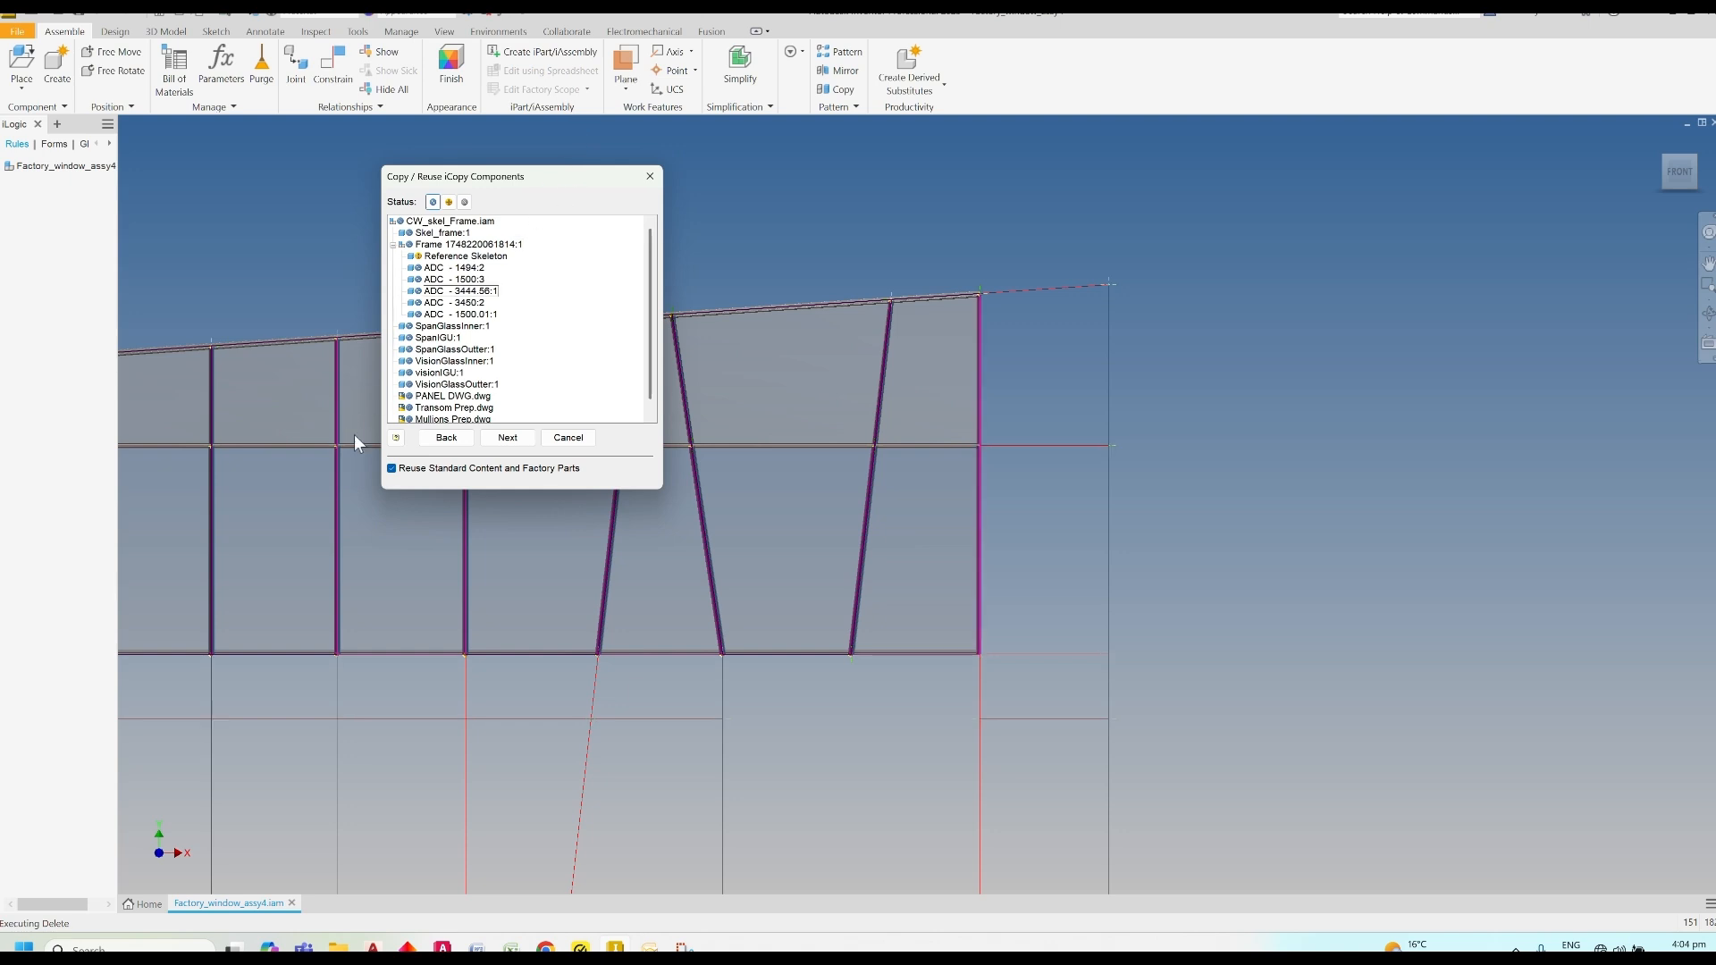
Disable reuse of standard content and factory parts, and set the Reference Skeleton to be copied
click(391, 468)
click(438, 257)
click(435, 255)
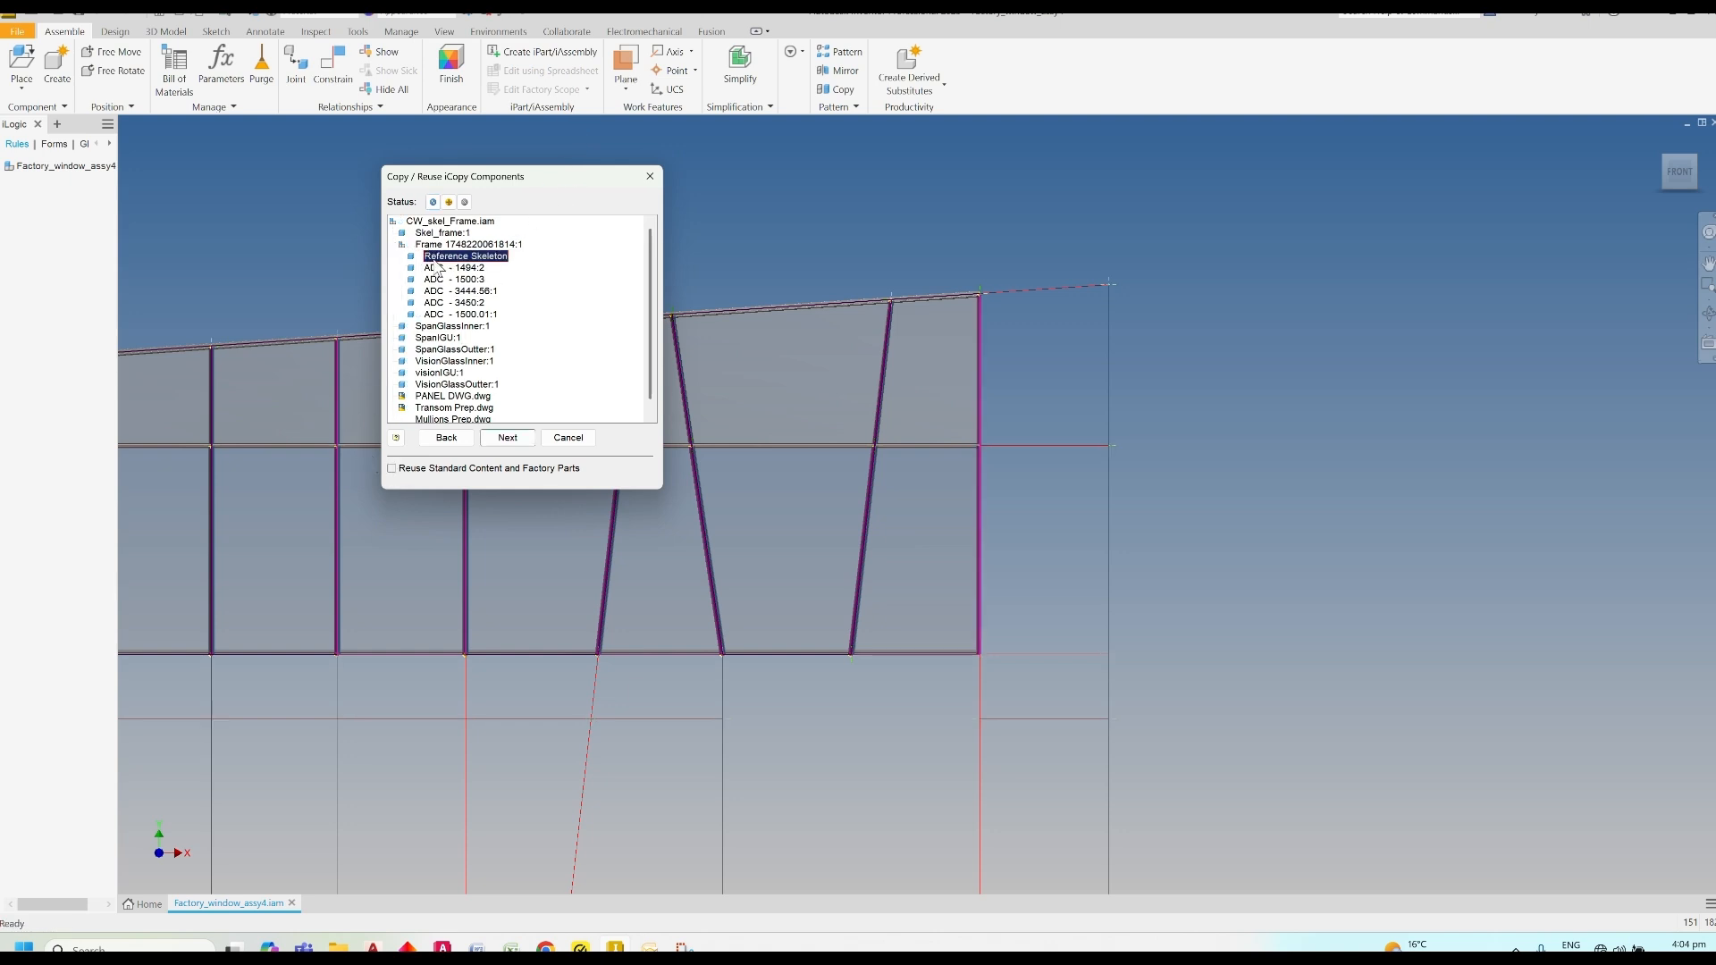
click(436, 201)
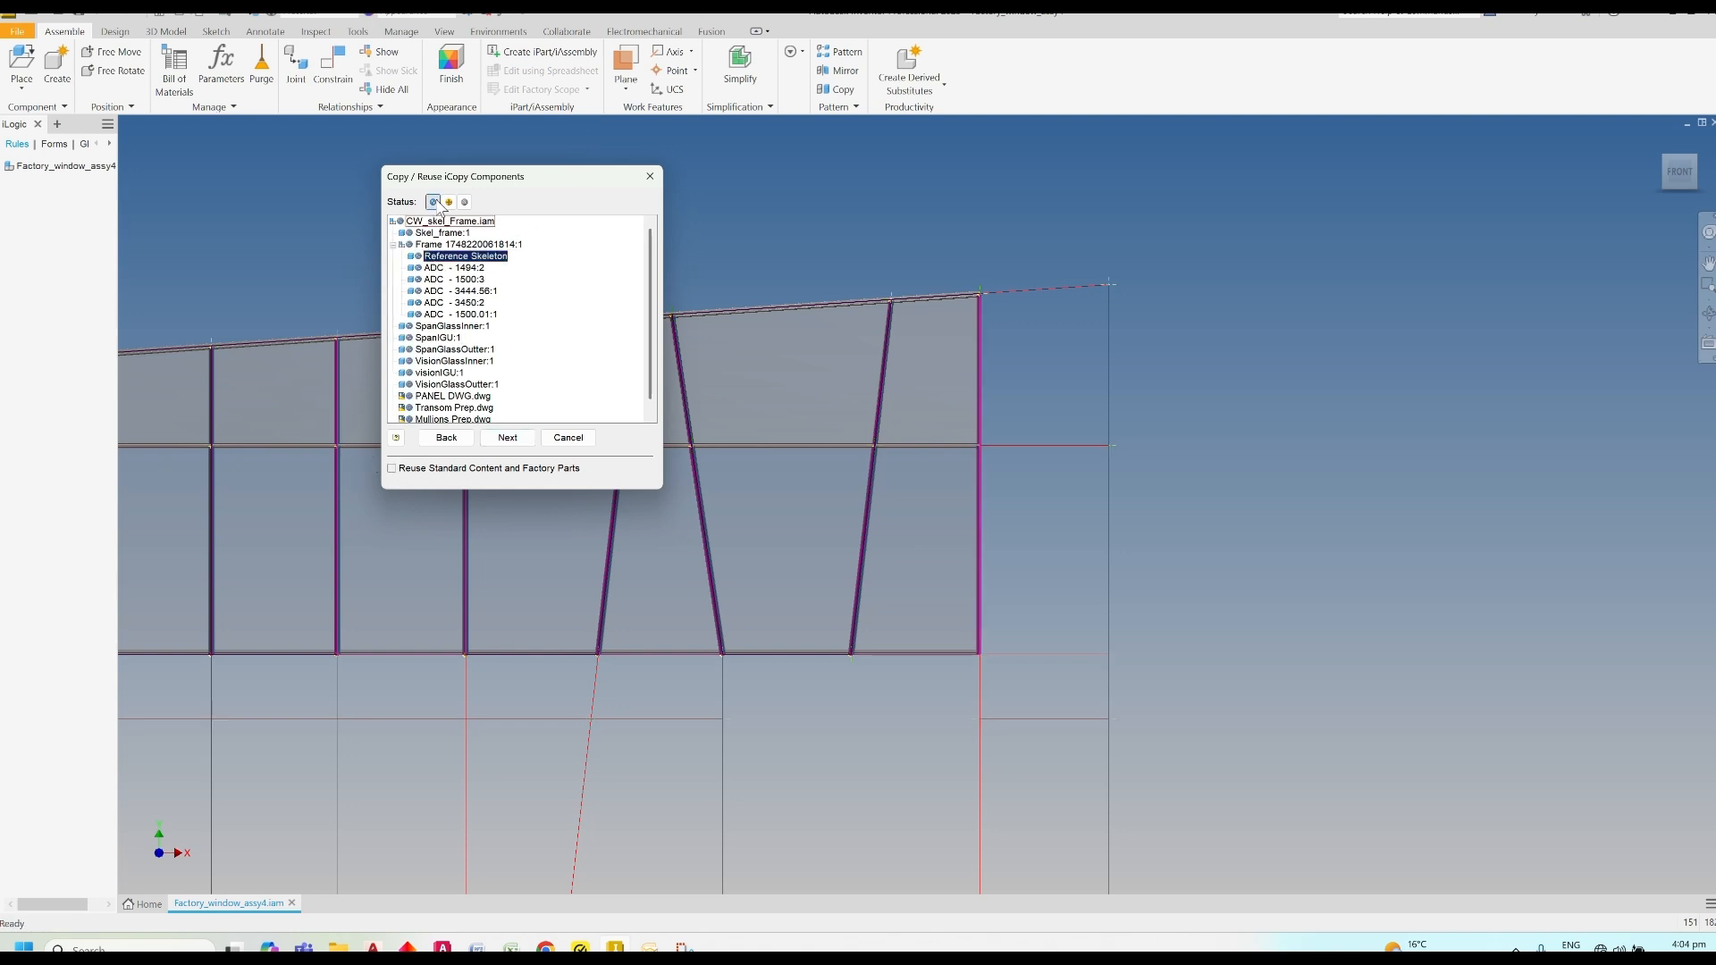
click(506, 437)
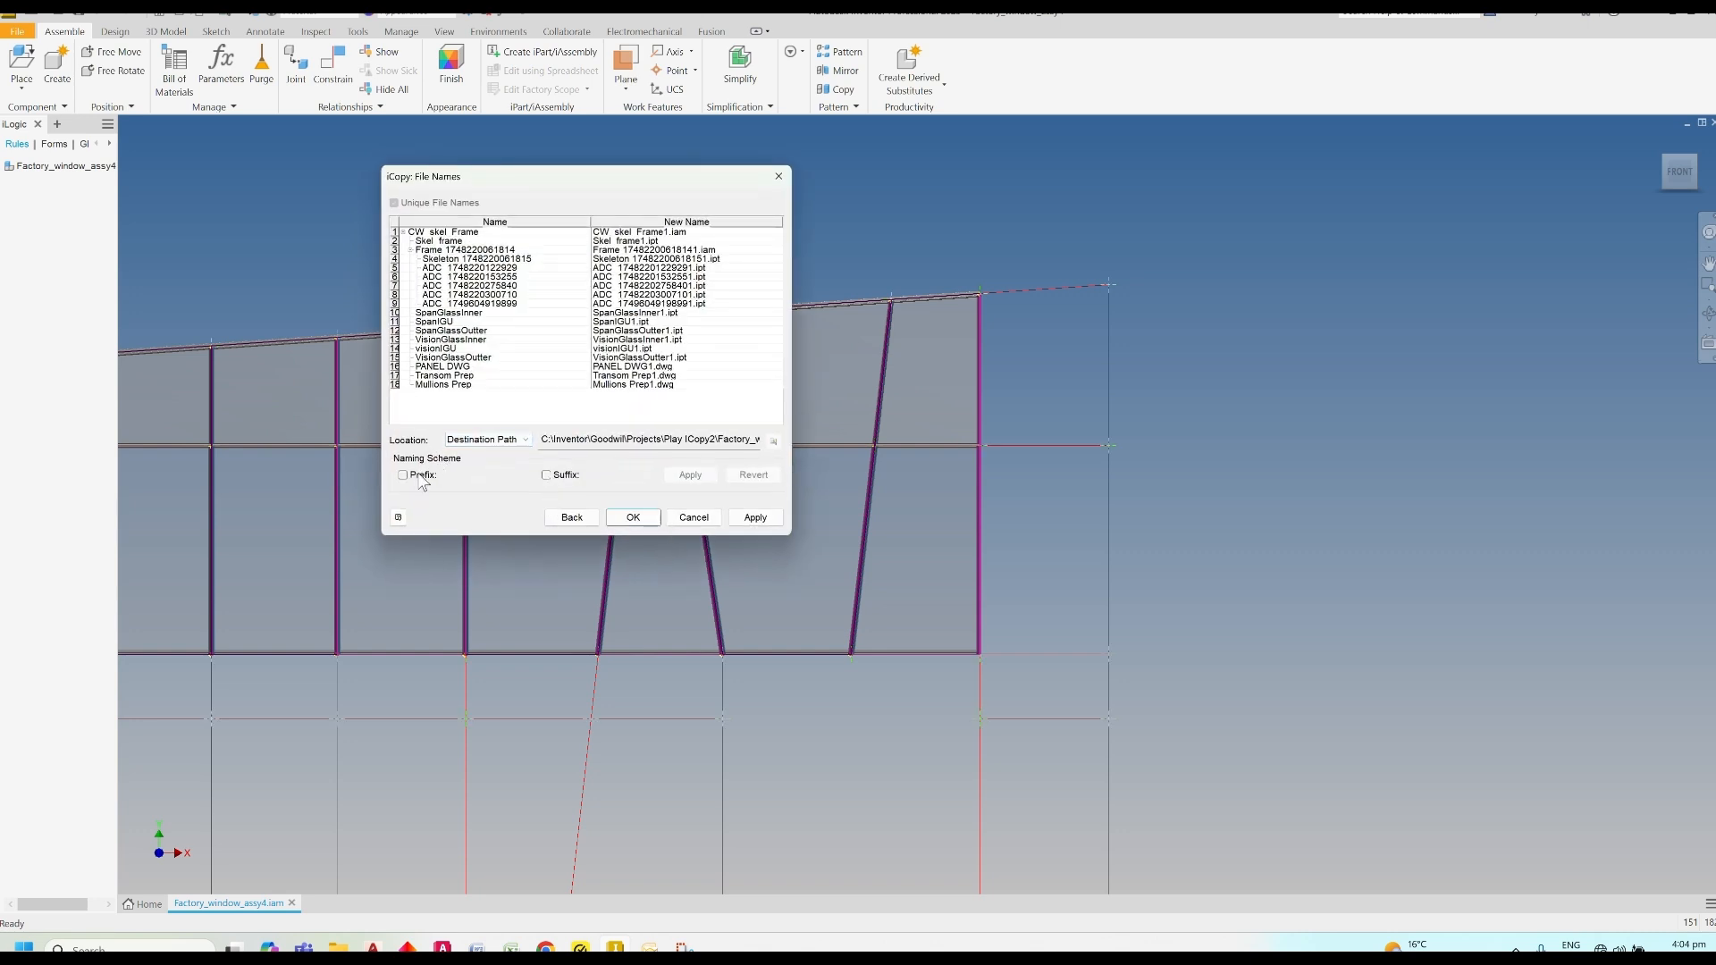
Apply the prefix Tutu014 to the new iCopy file names and generate the panel
click(403, 475)
click(497, 478)
text(Tutu014)
click(690, 475)
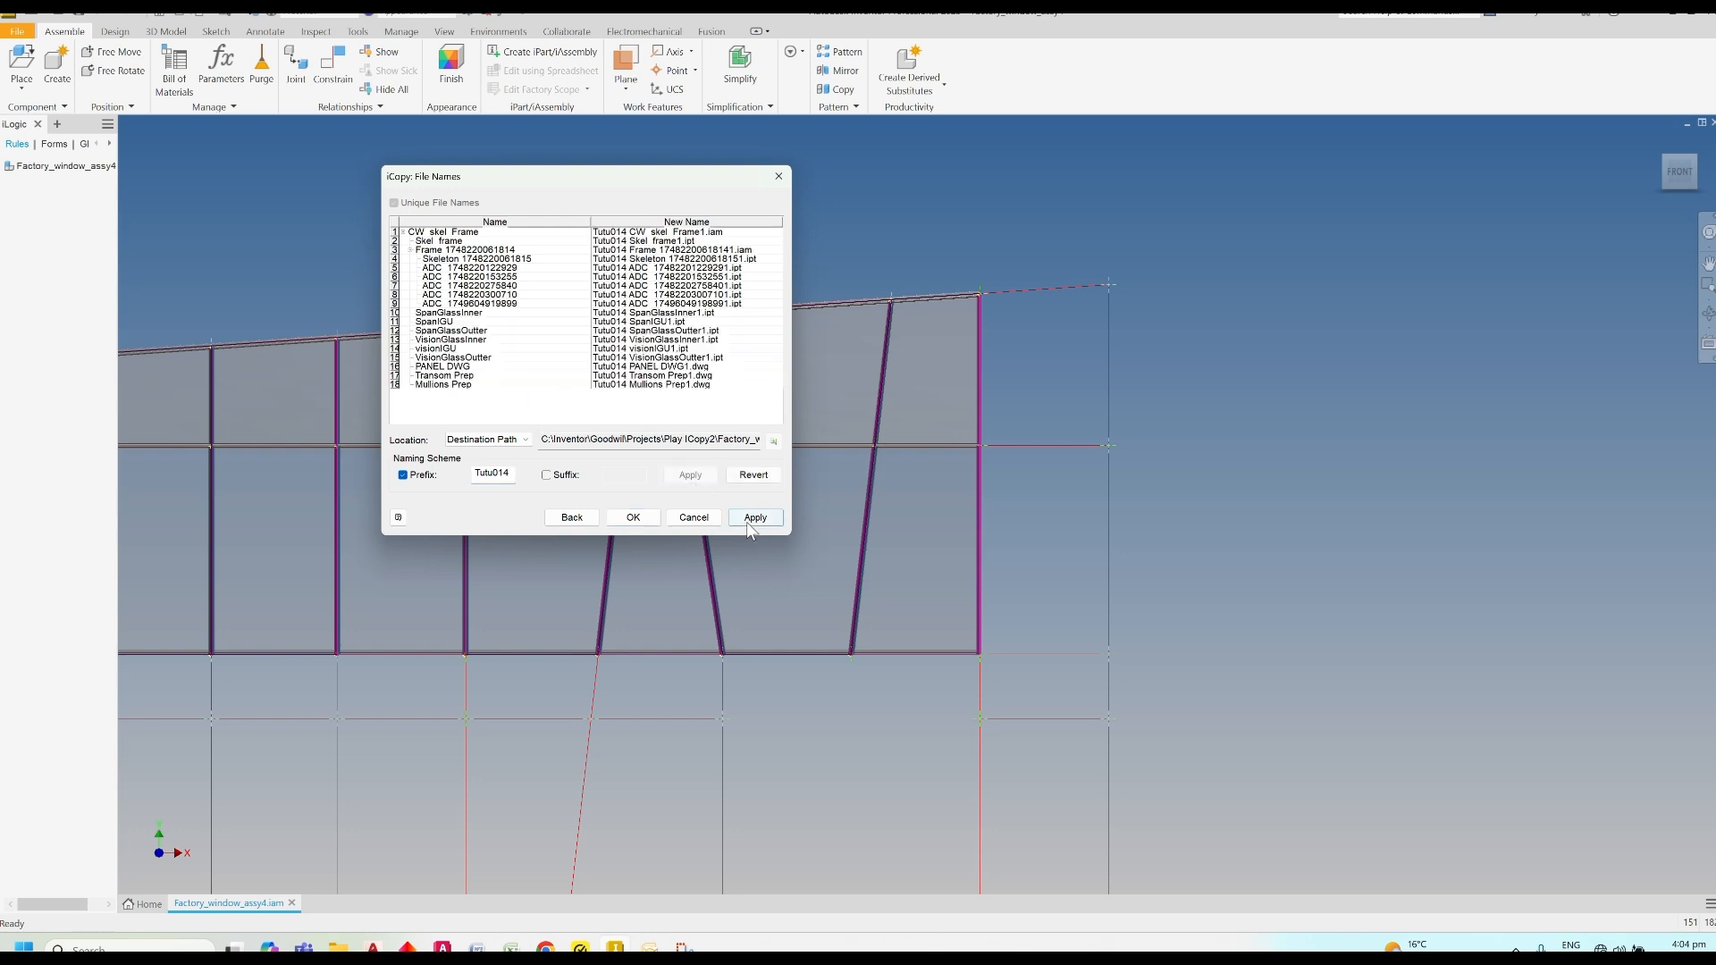
click(747, 522)
click(641, 522)
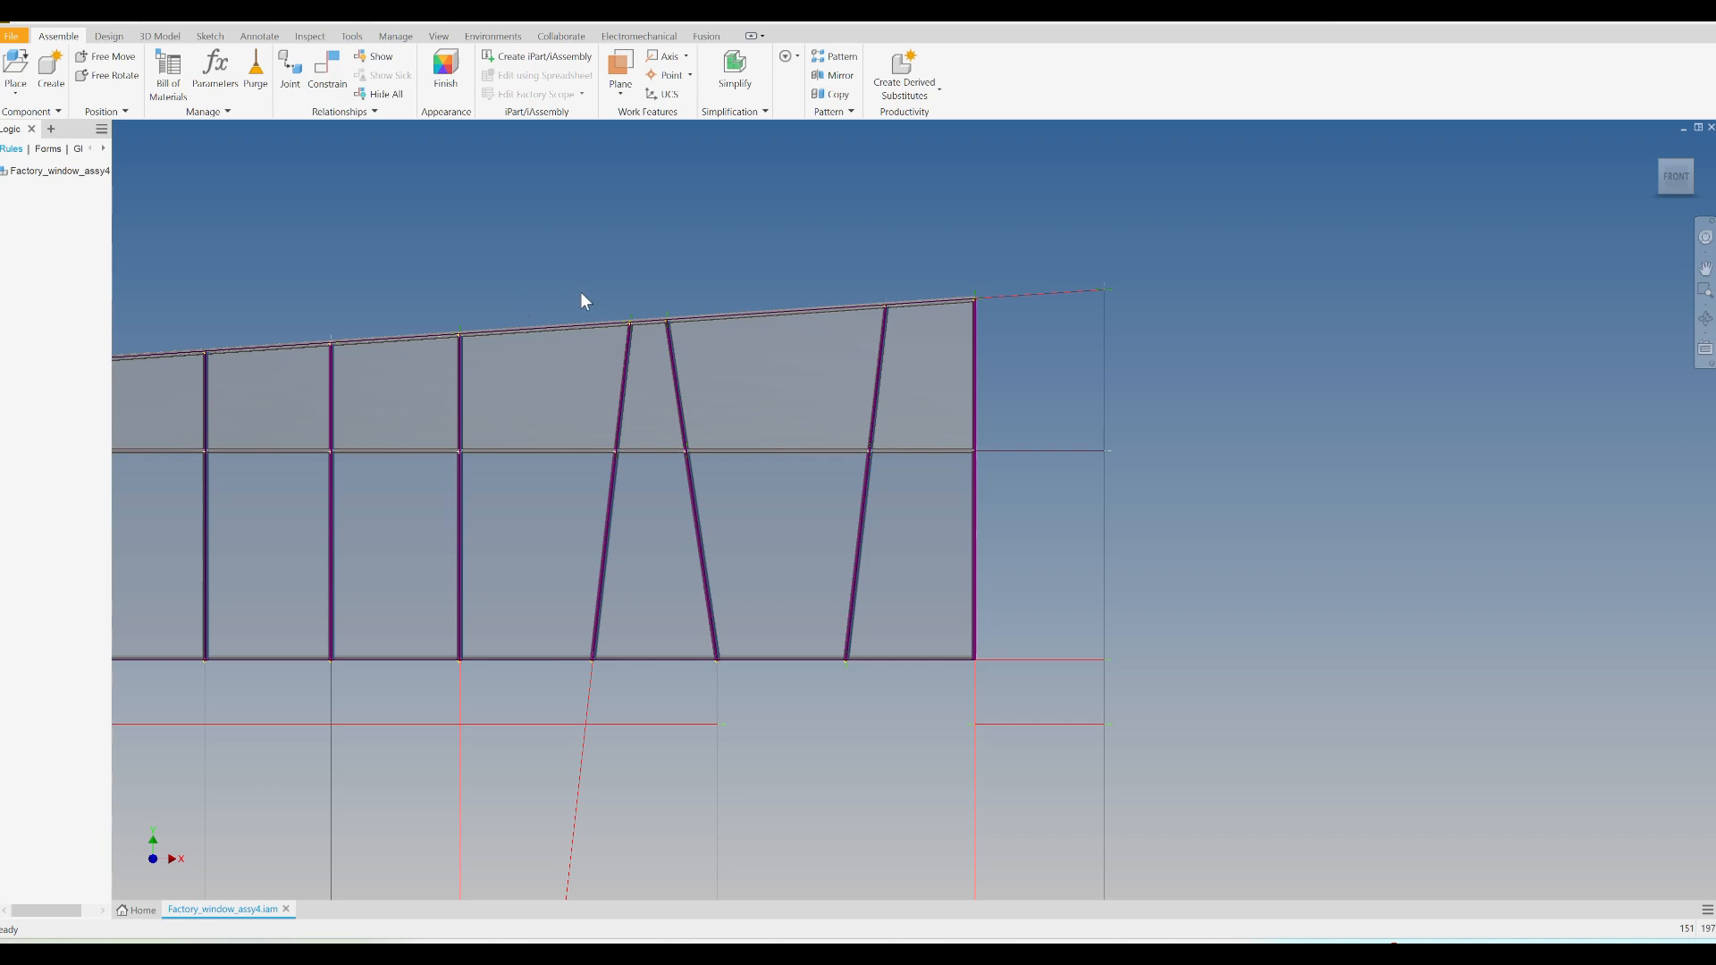
Examine the slots in the sloped head members across the narrow tapered panel and its neighbours
scroll(588, 295, down, 5)
scroll(750, 406, down, 3)
scroll(857, 427, down, 4)
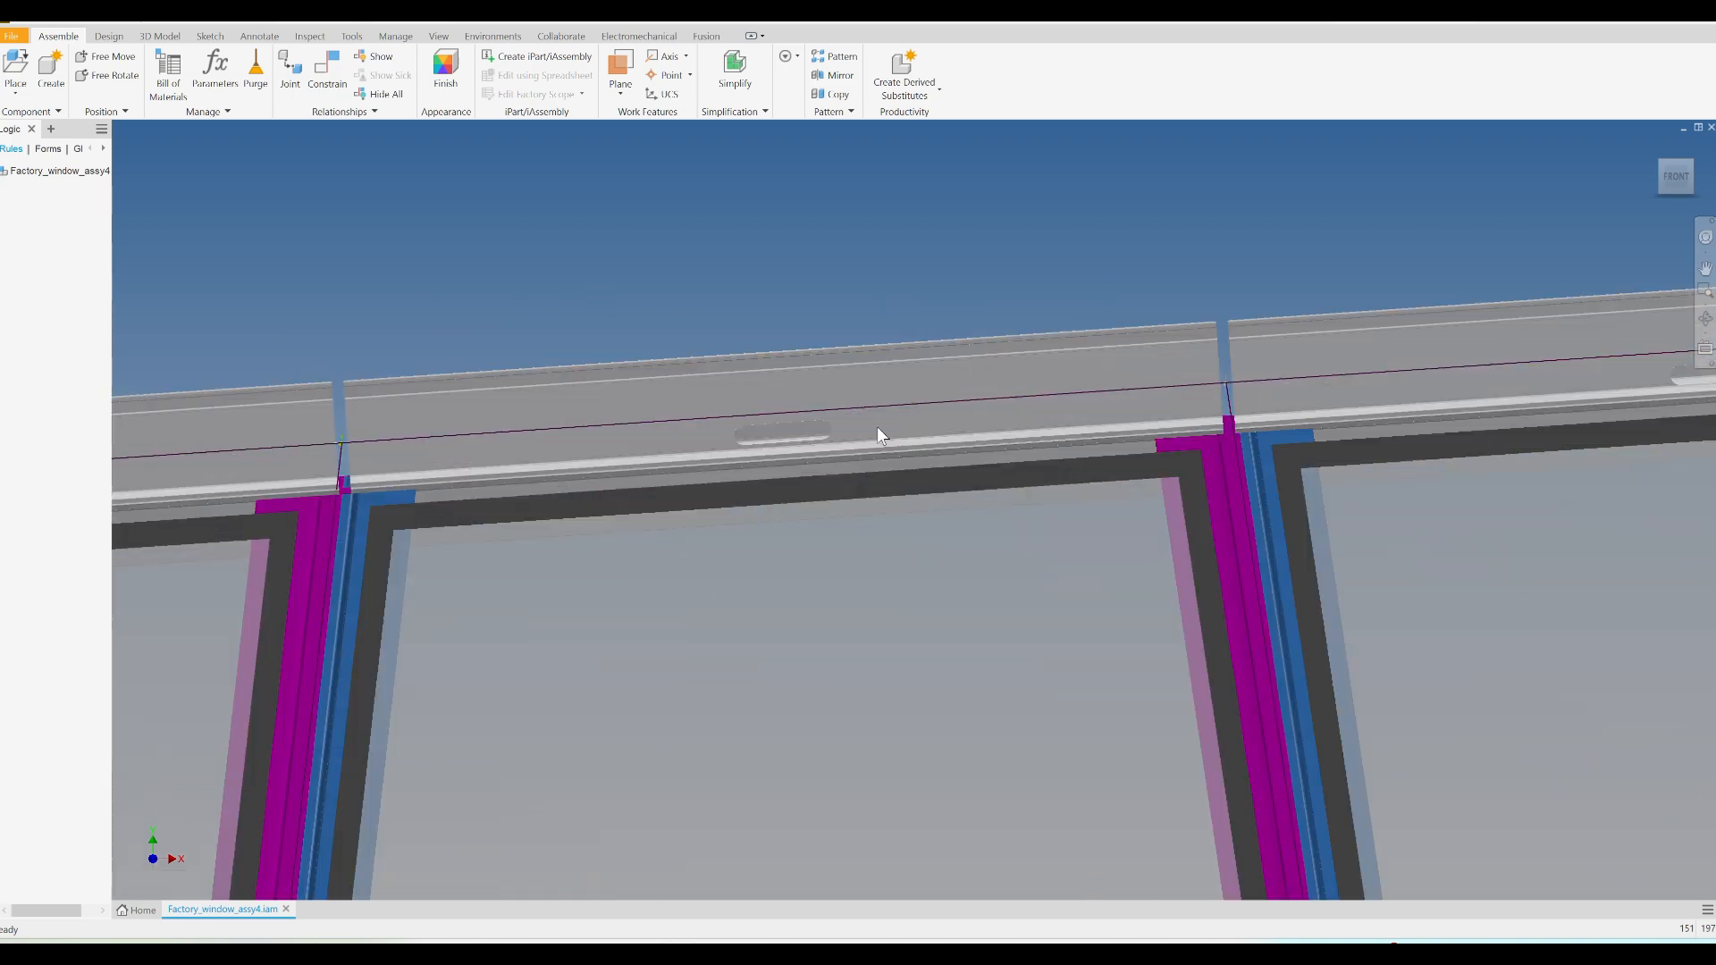
scroll(876, 426, down, 3)
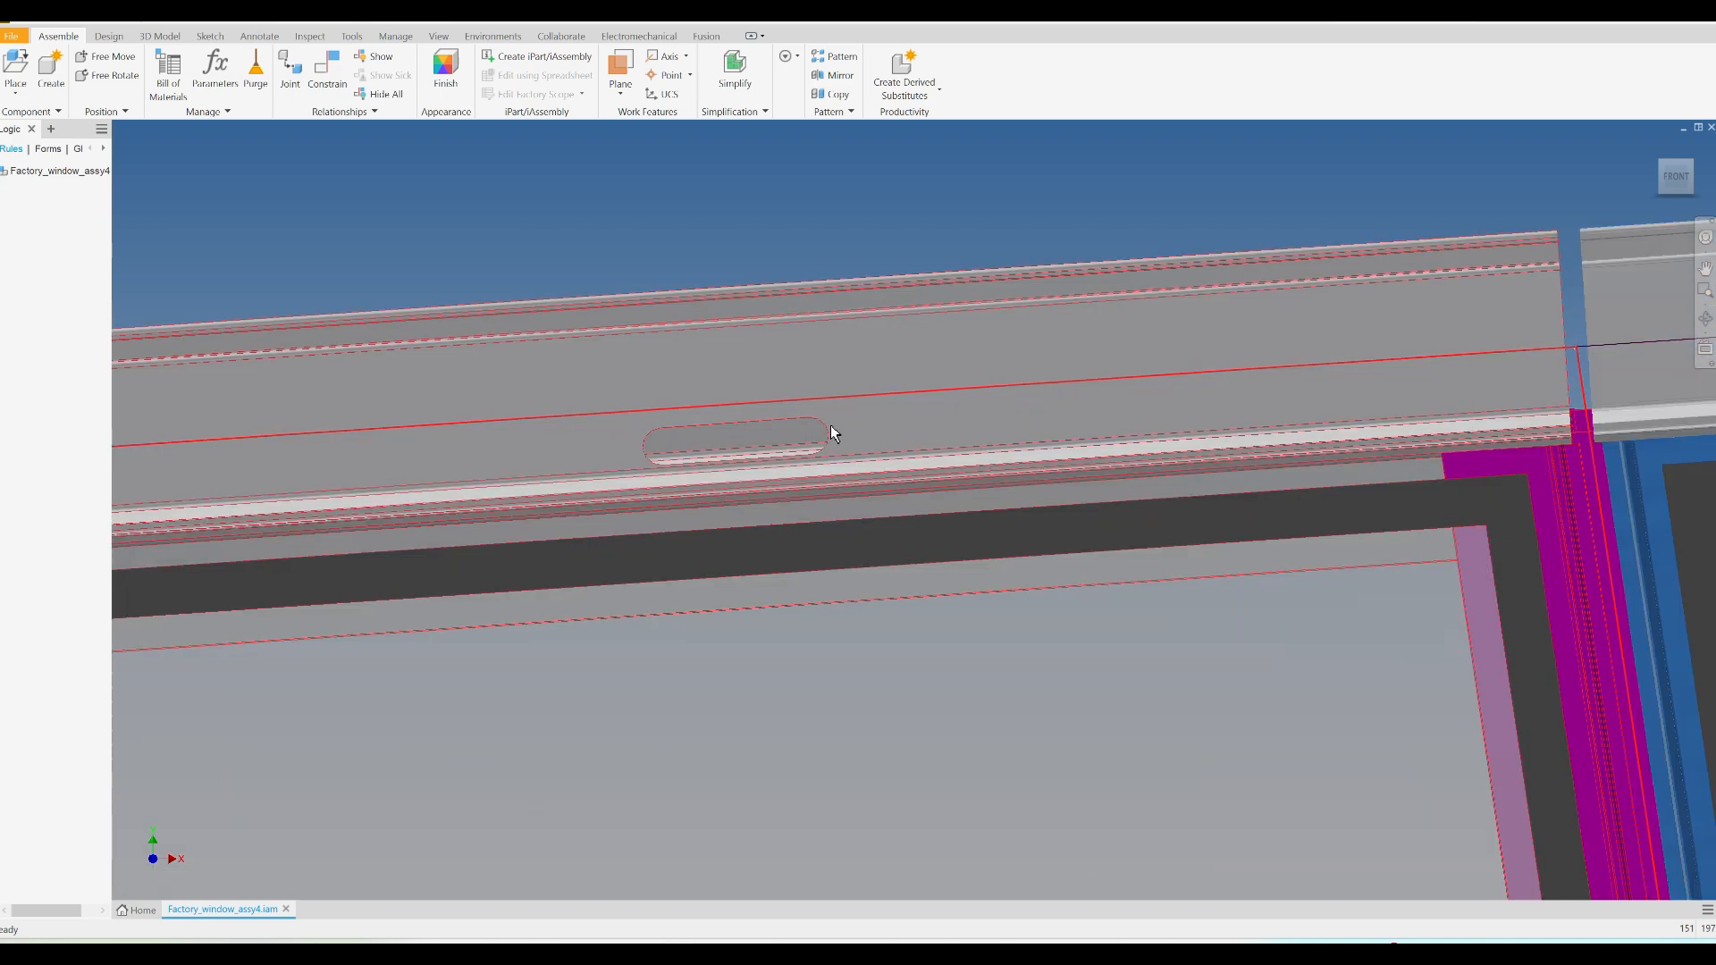
scroll(829, 427, up, 4)
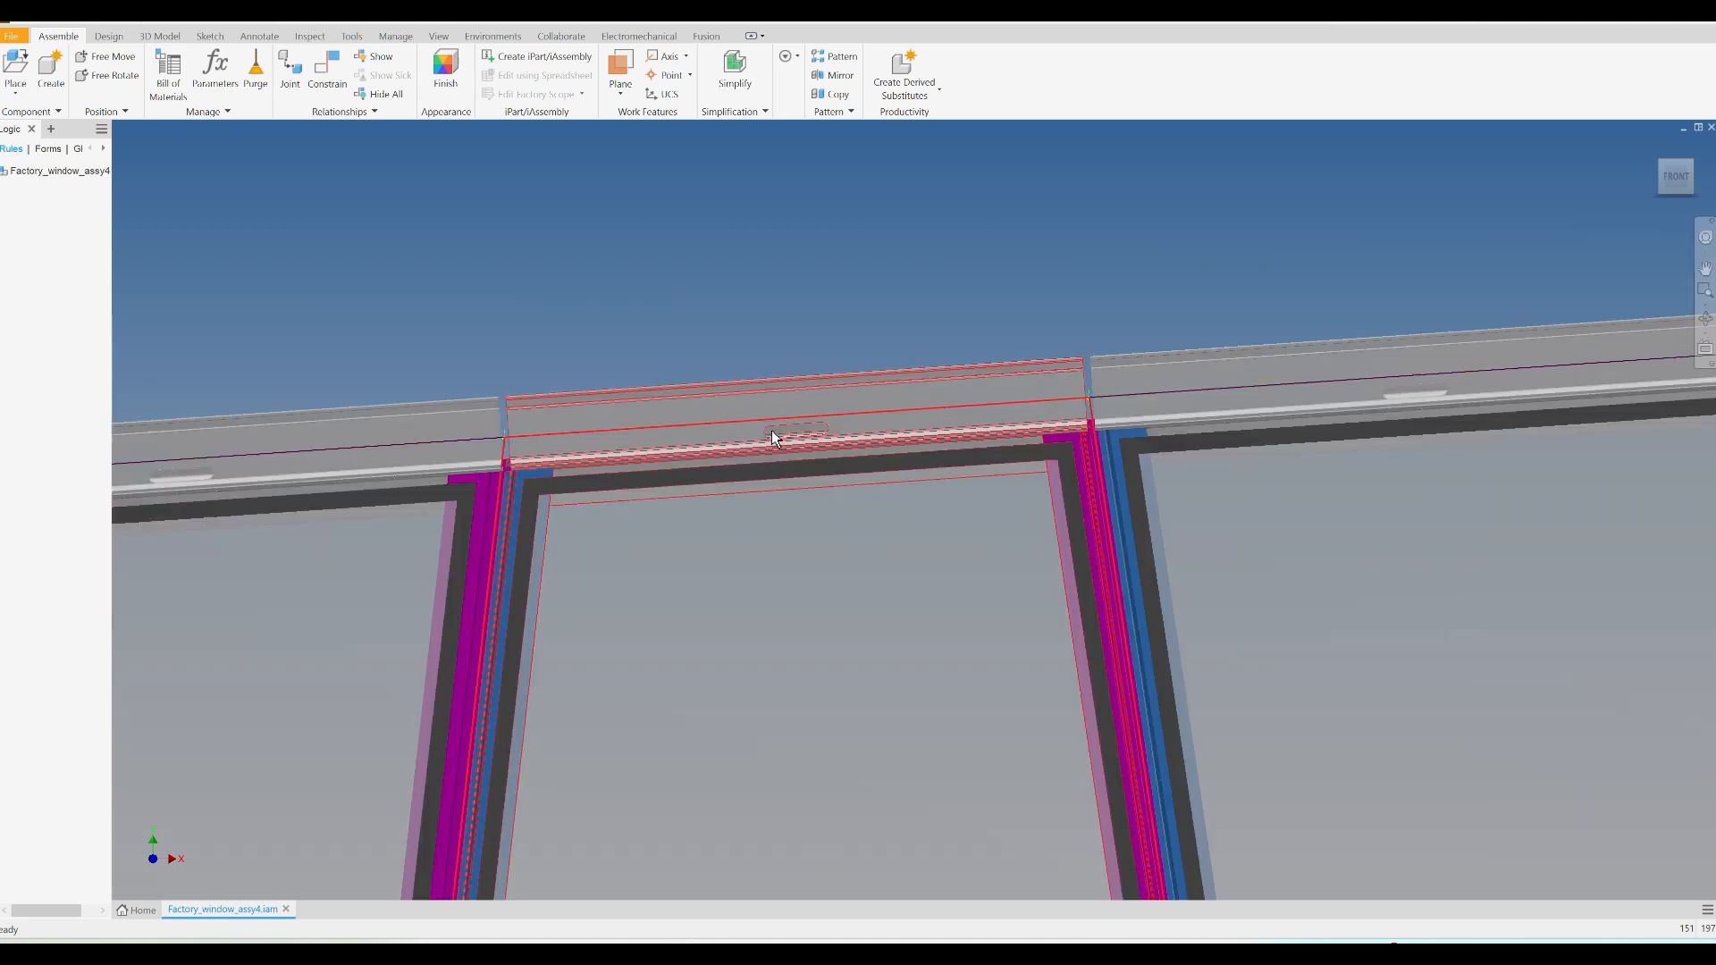
scroll(781, 434, up, 5)
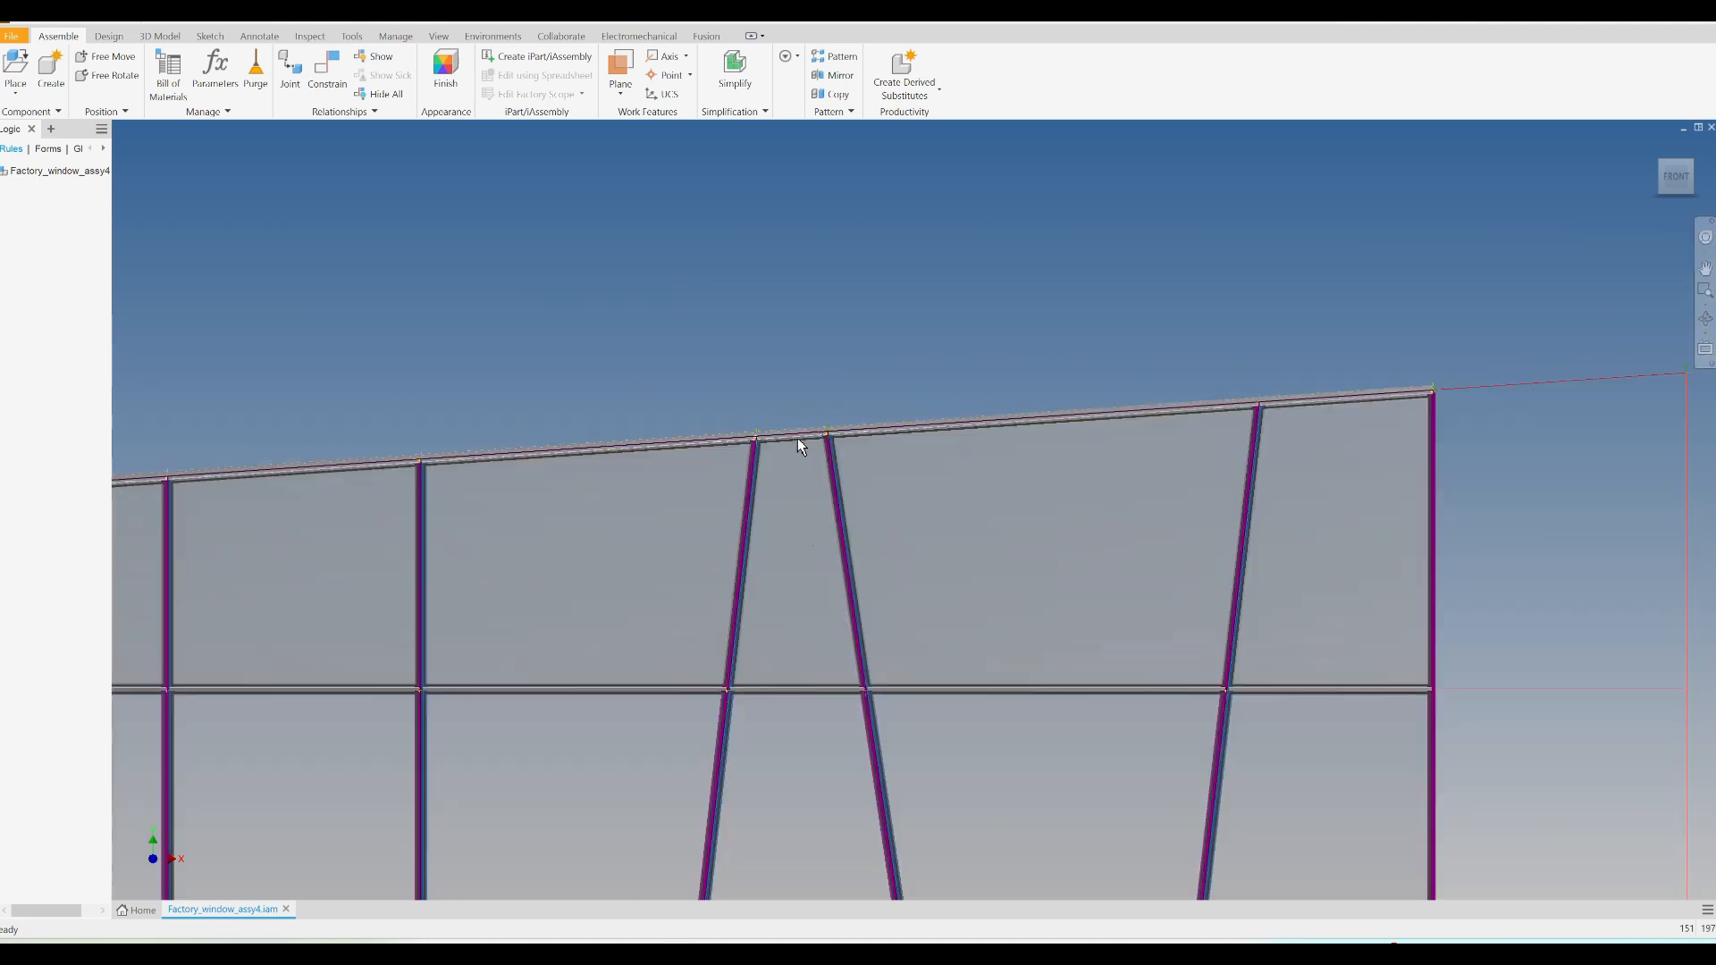
scroll(936, 409, down, 5)
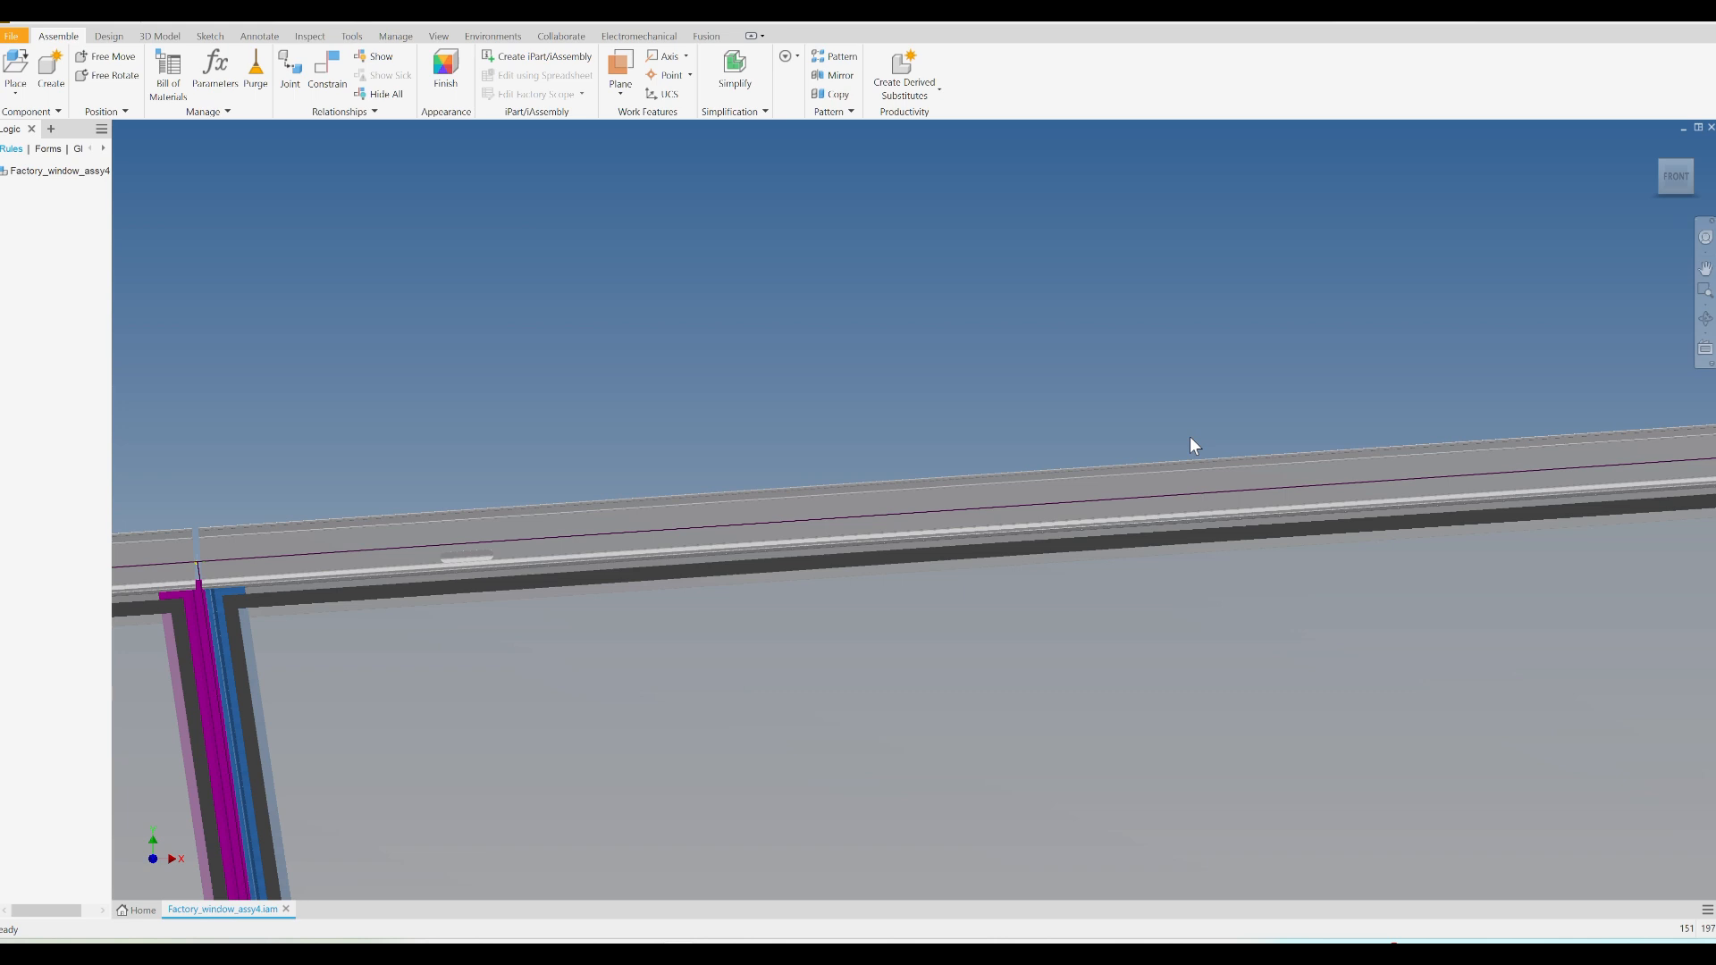
scroll(1189, 436, up, 4)
middle_drag(1302, 418, 720, 451)
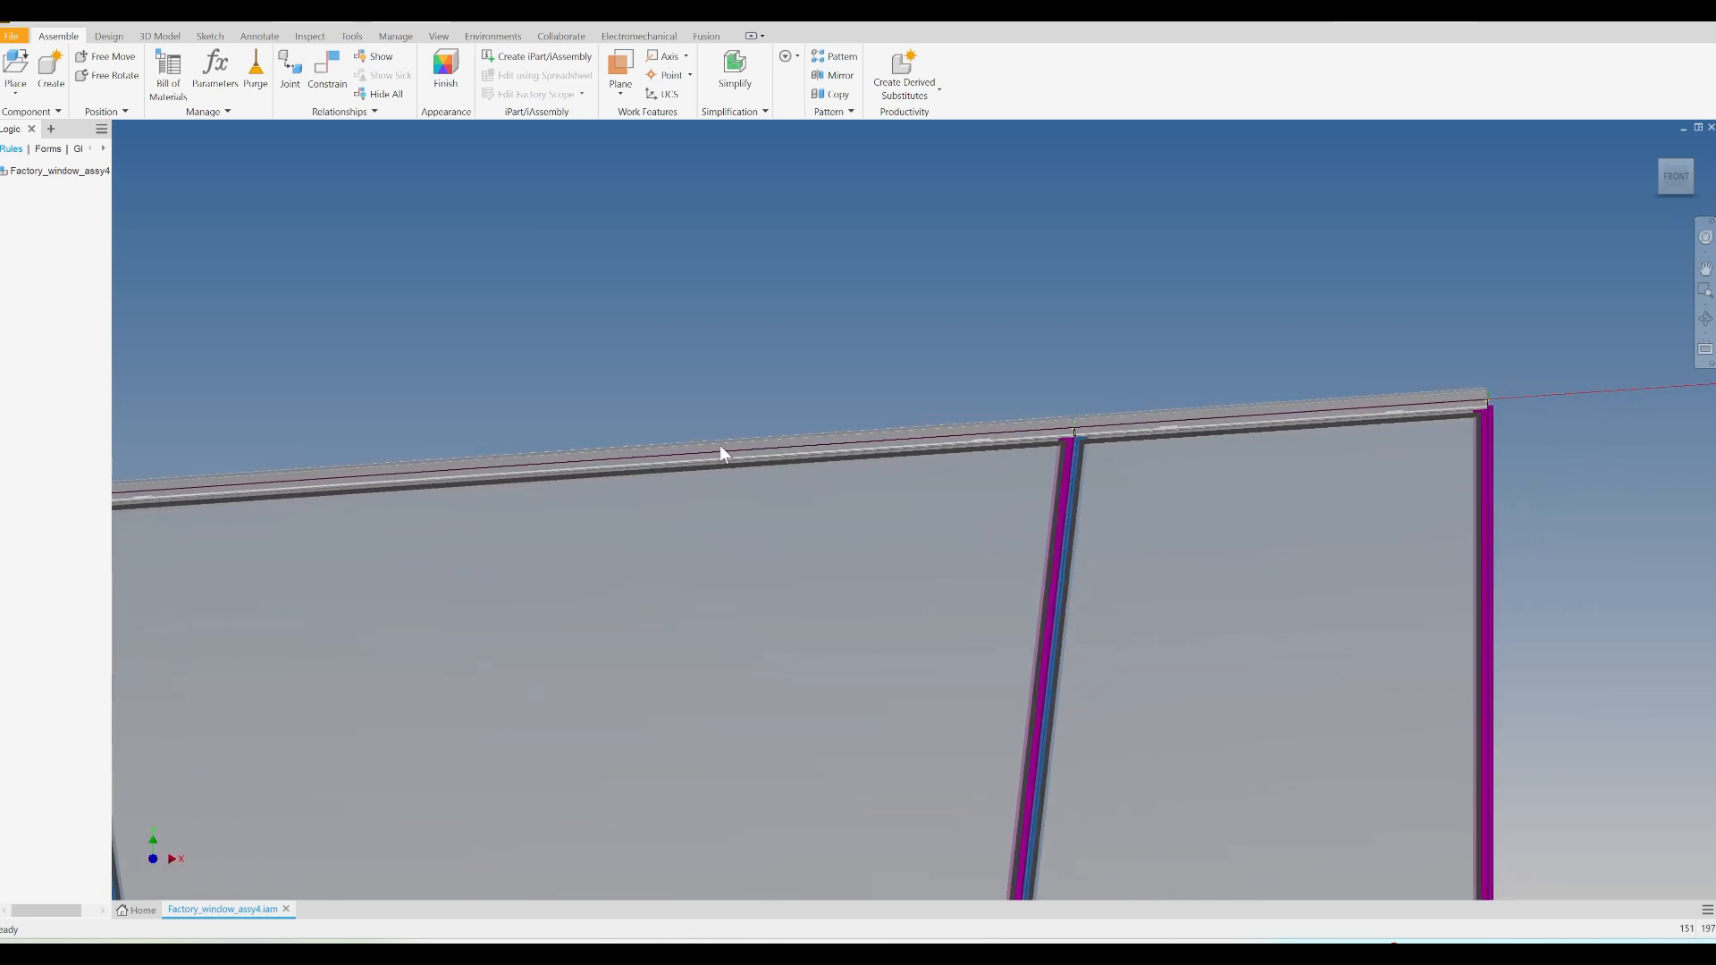
scroll(1208, 419, up, 4)
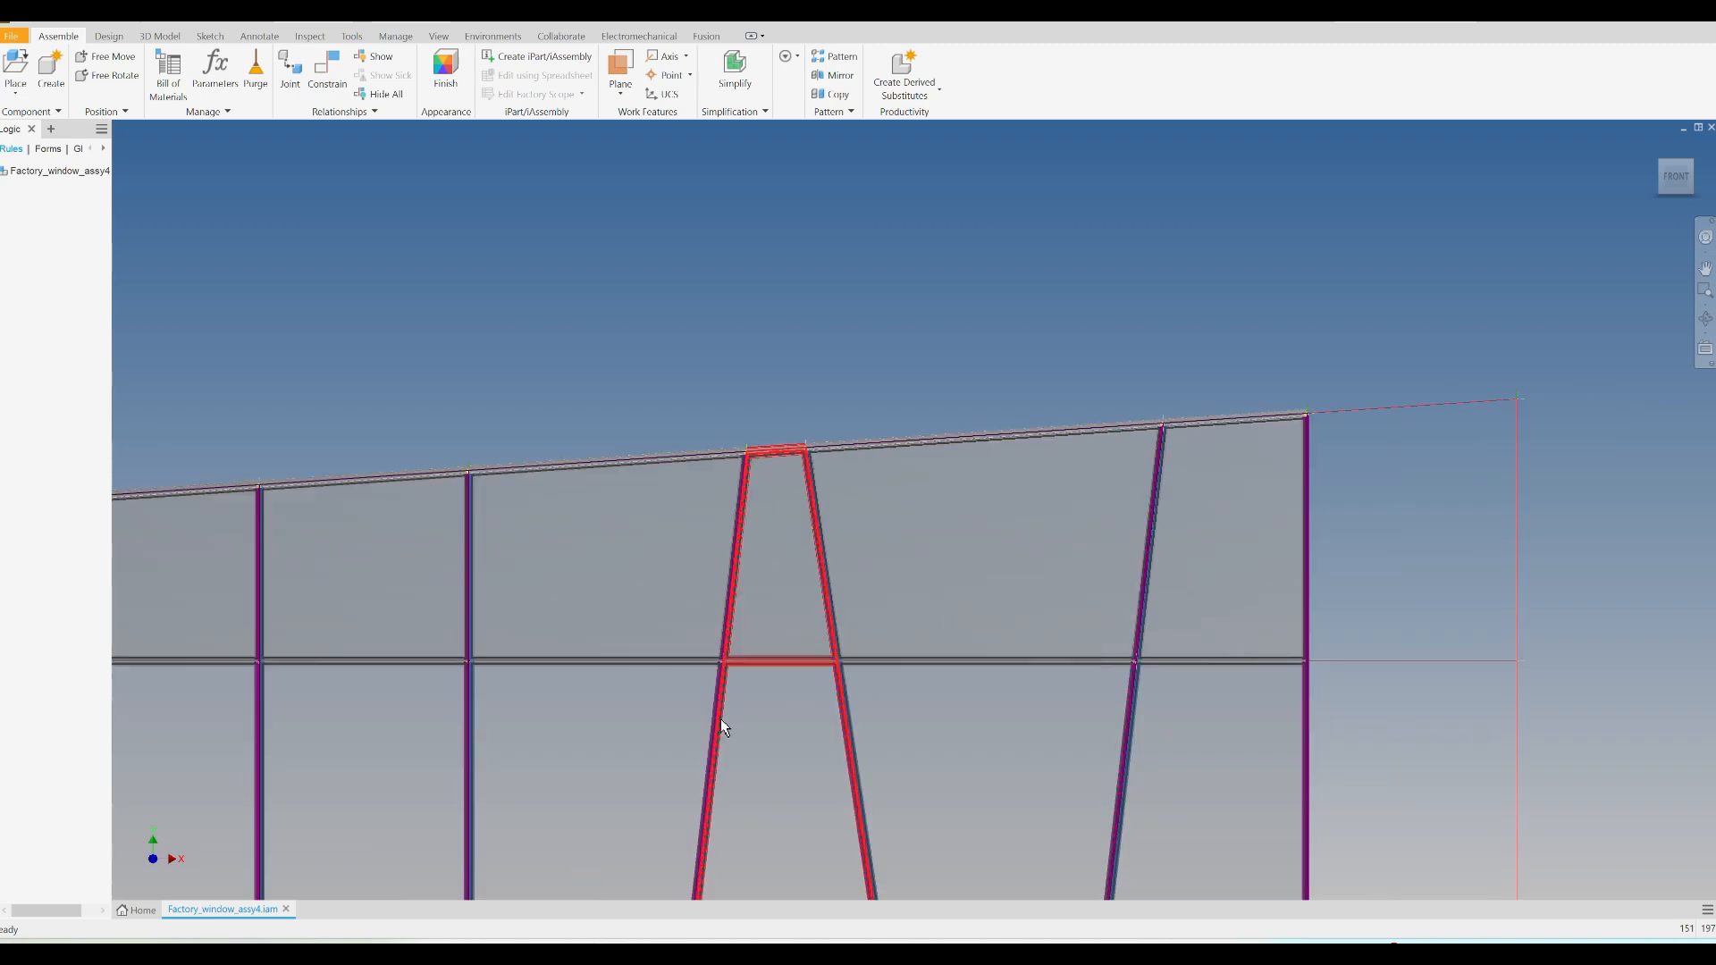
Examine the slots along the transoms of the narrow tapered panel and the adjacent panels
scroll(742, 692, down, 6)
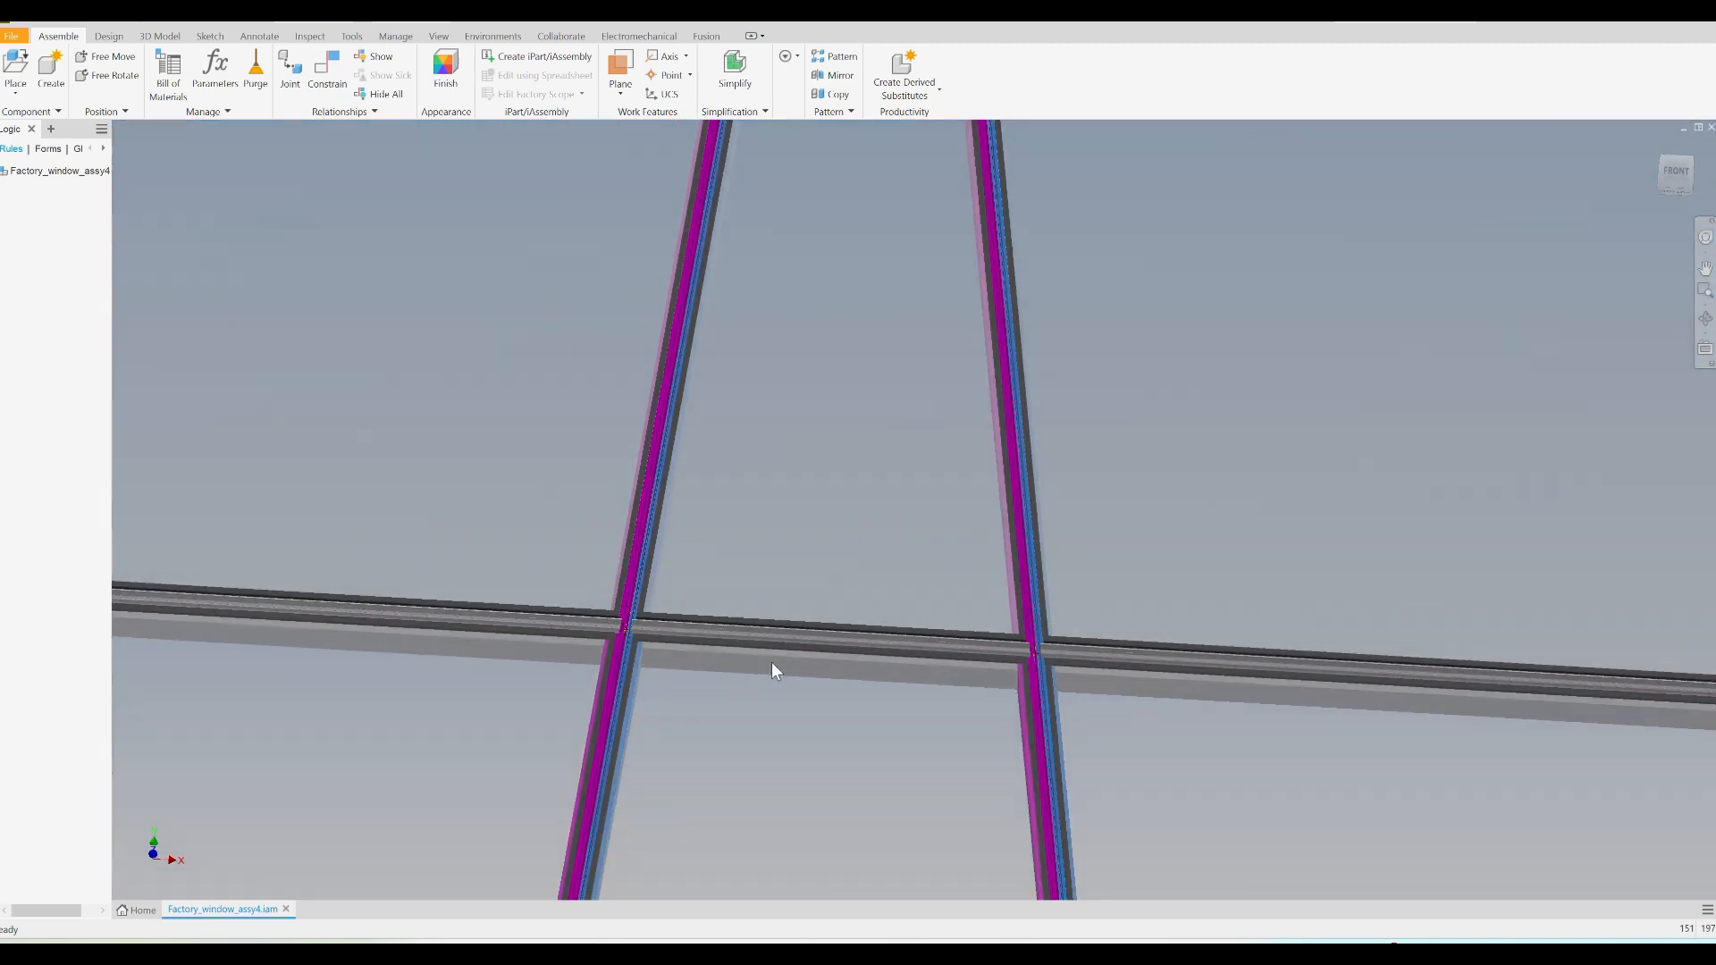
scroll(730, 662, down, 5)
scroll(649, 505, up, 4)
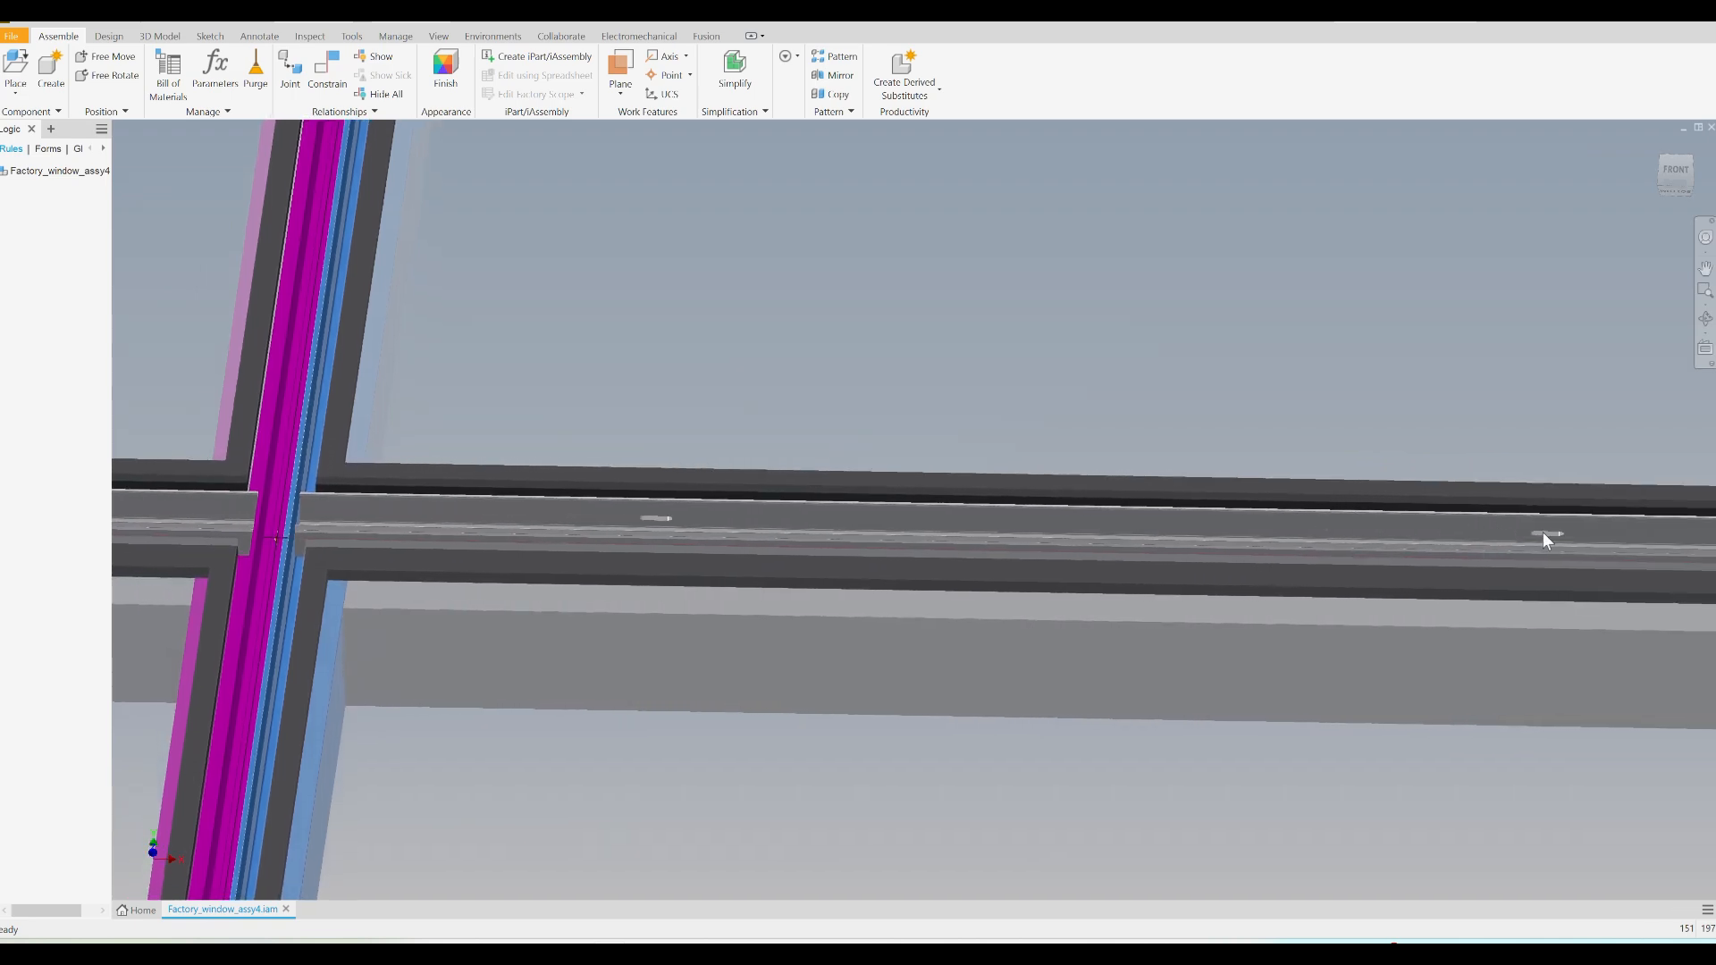
scroll(663, 527, up, 4)
middle_drag(500, 560, 1049, 532)
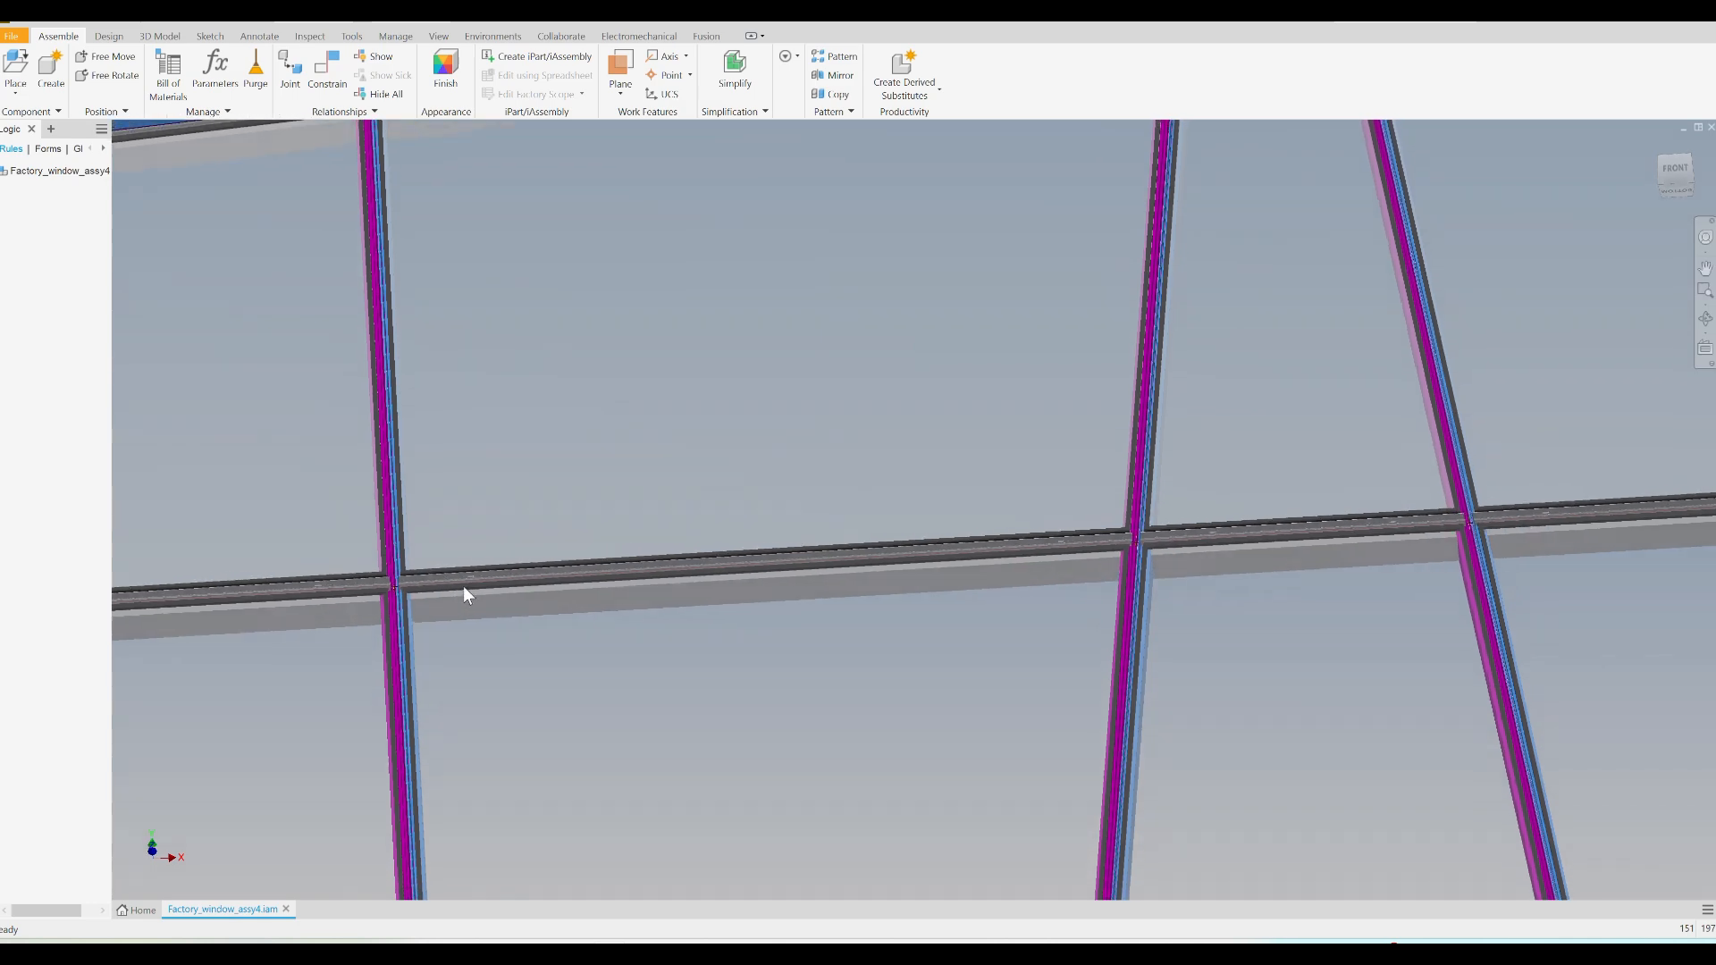
scroll(463, 586, down, 5)
scroll(519, 524, up, 4)
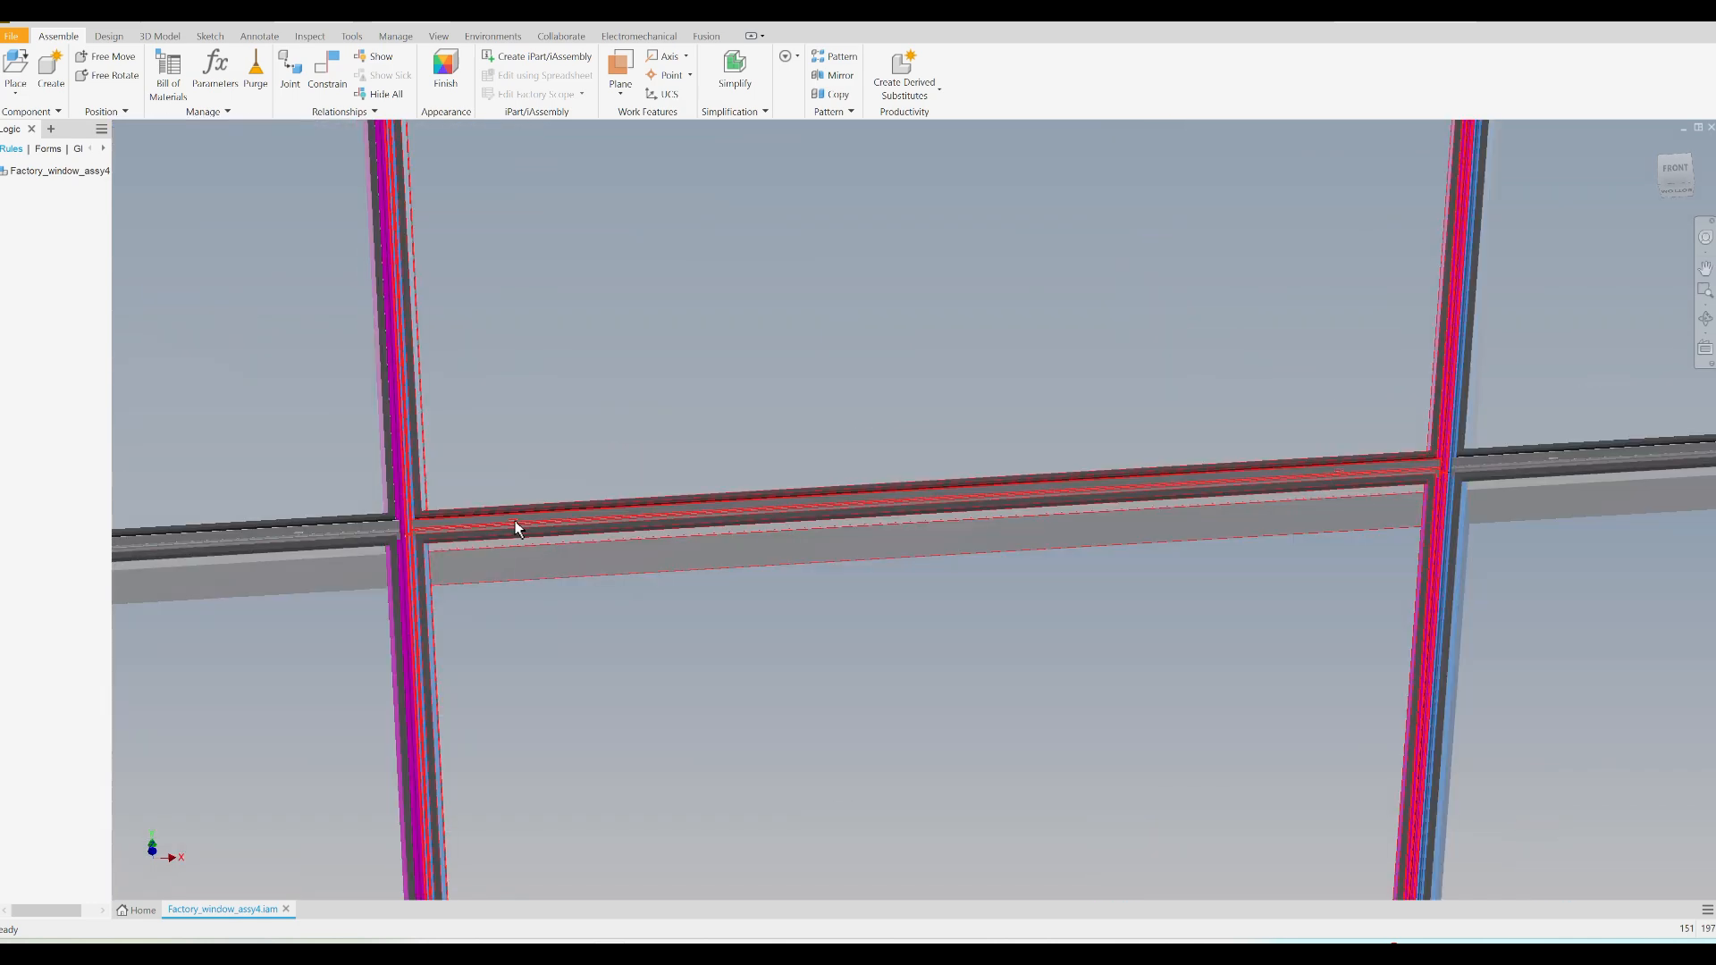
scroll(1376, 498, up, 5)
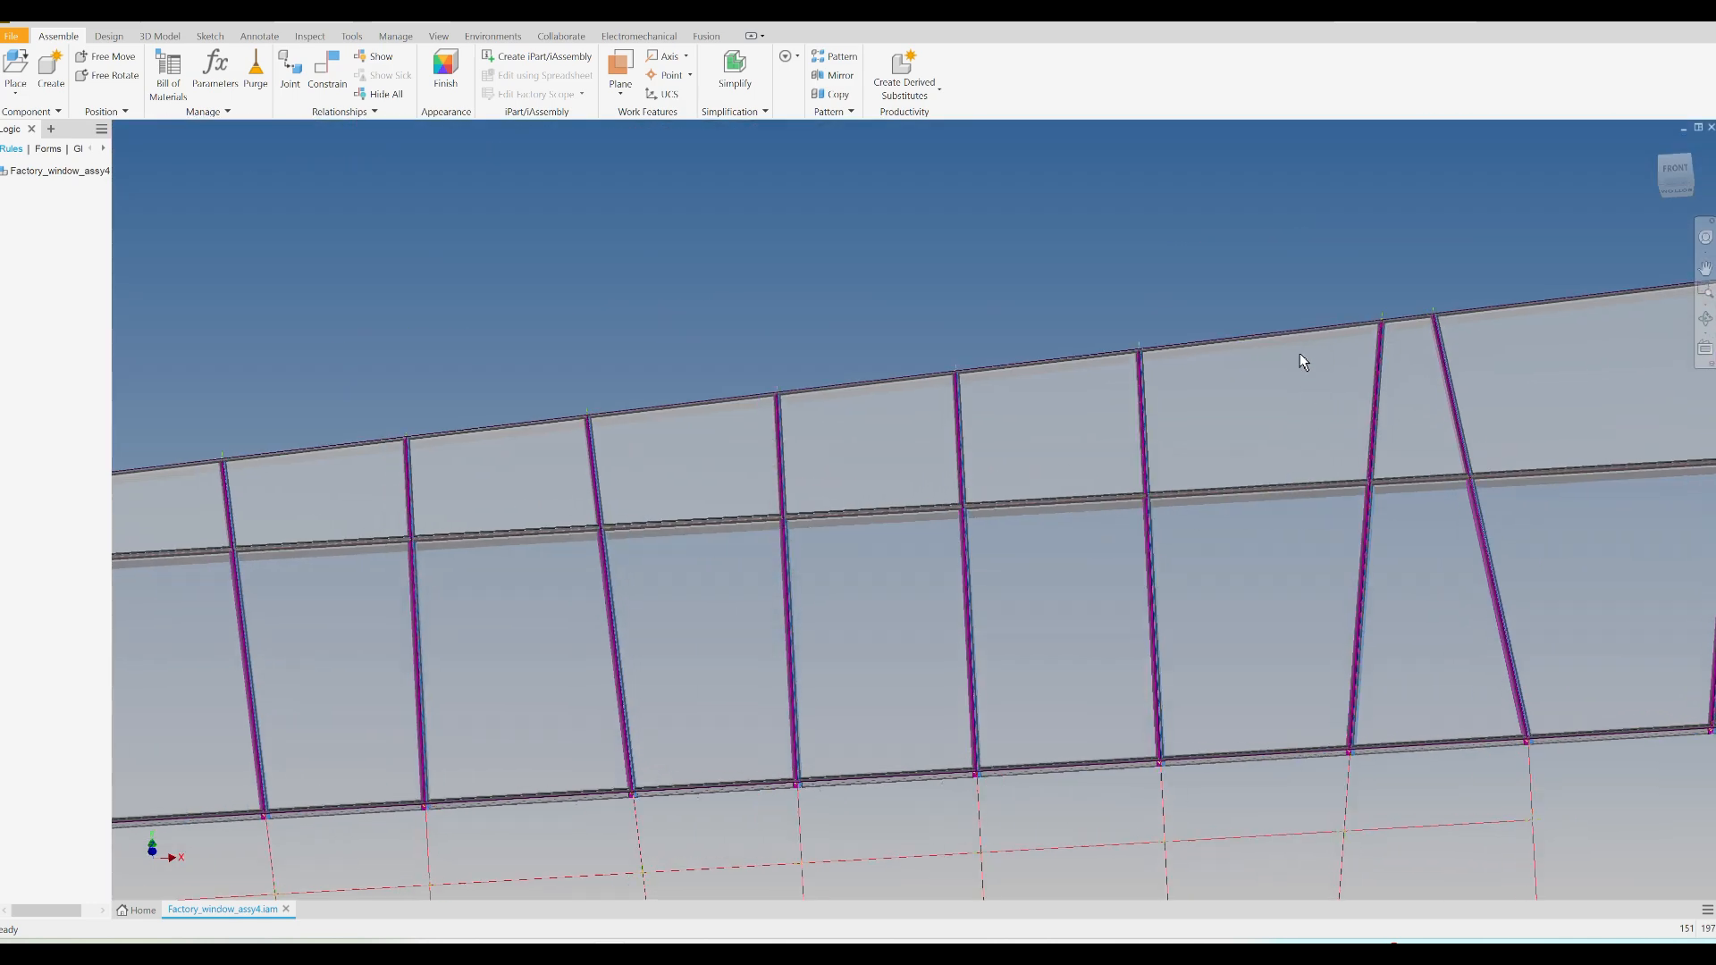
Examine the head member slots along the sloped top up to the new end panel
scroll(1293, 351, down, 5)
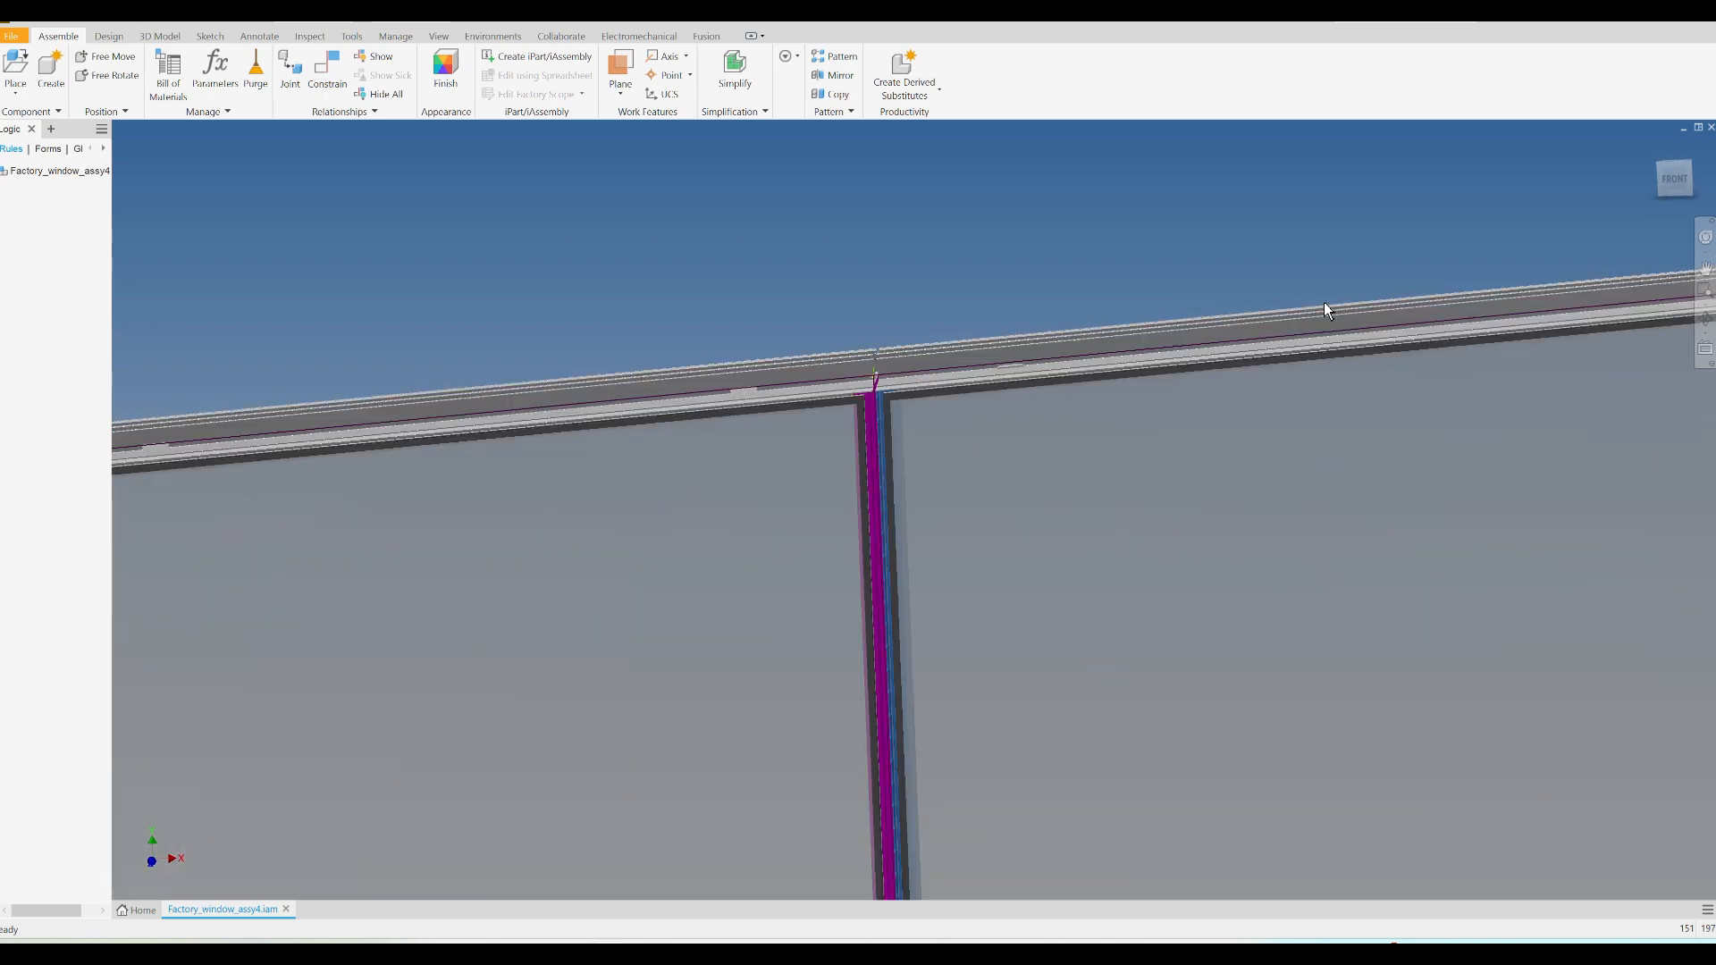
middle_drag(1347, 347, 483, 454)
scroll(774, 416, up, 3)
scroll(1306, 393, down, 5)
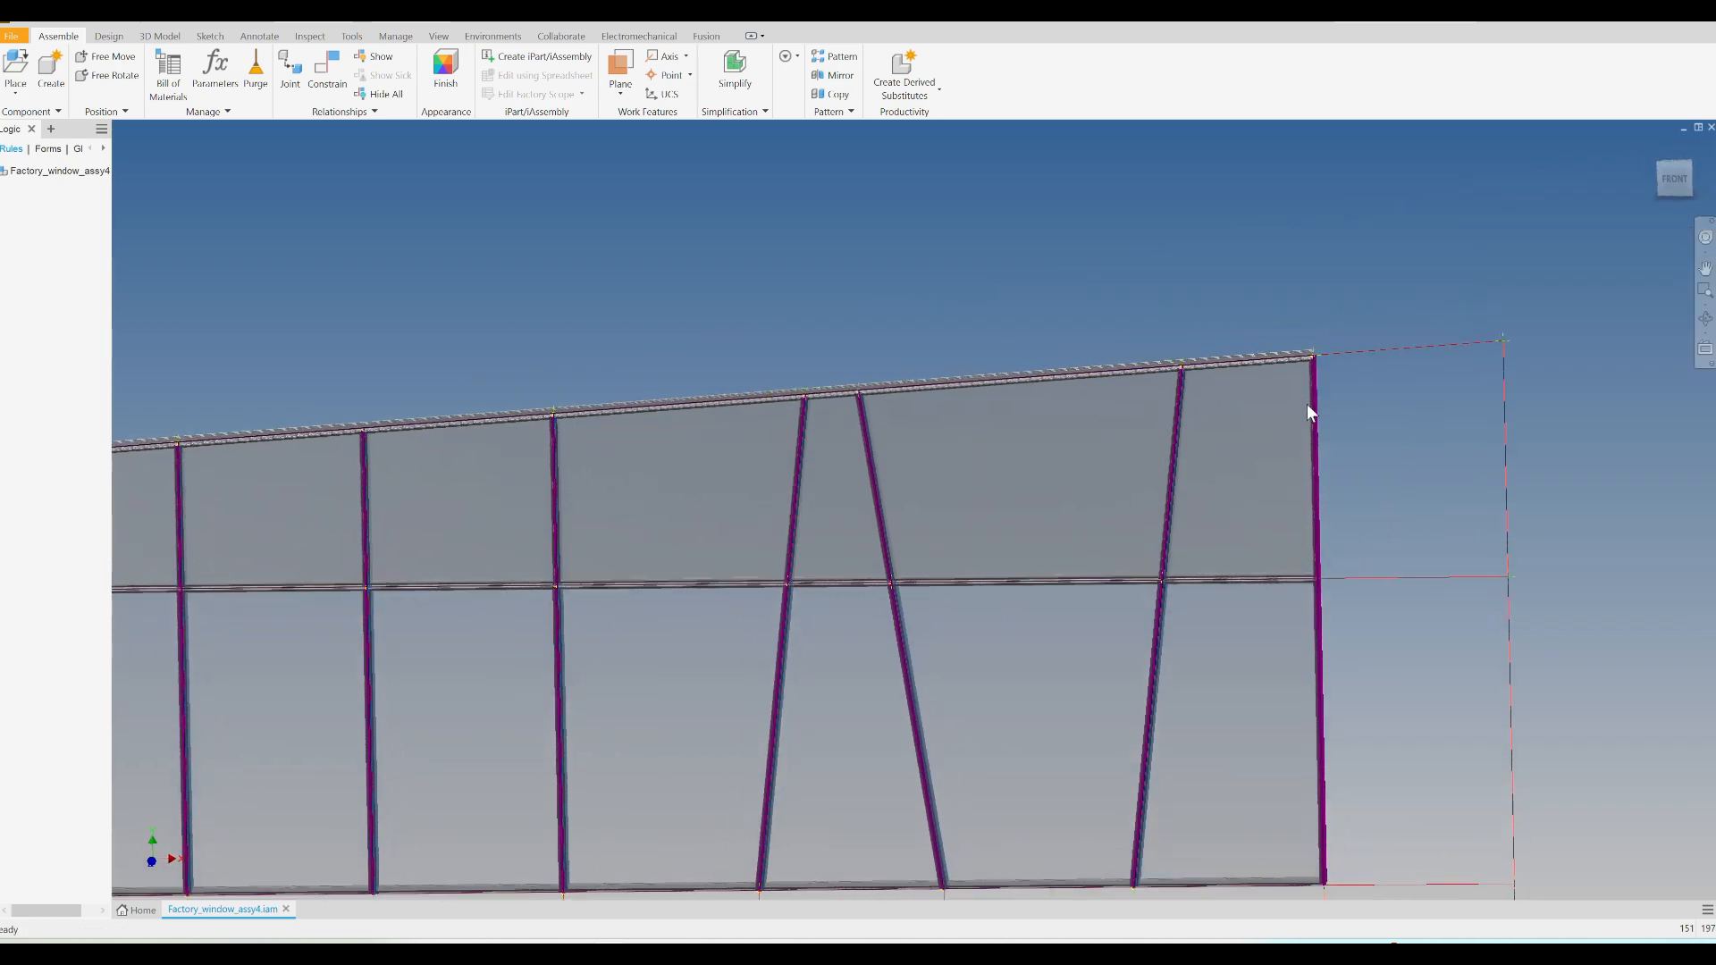
scroll(1305, 371, down, 3)
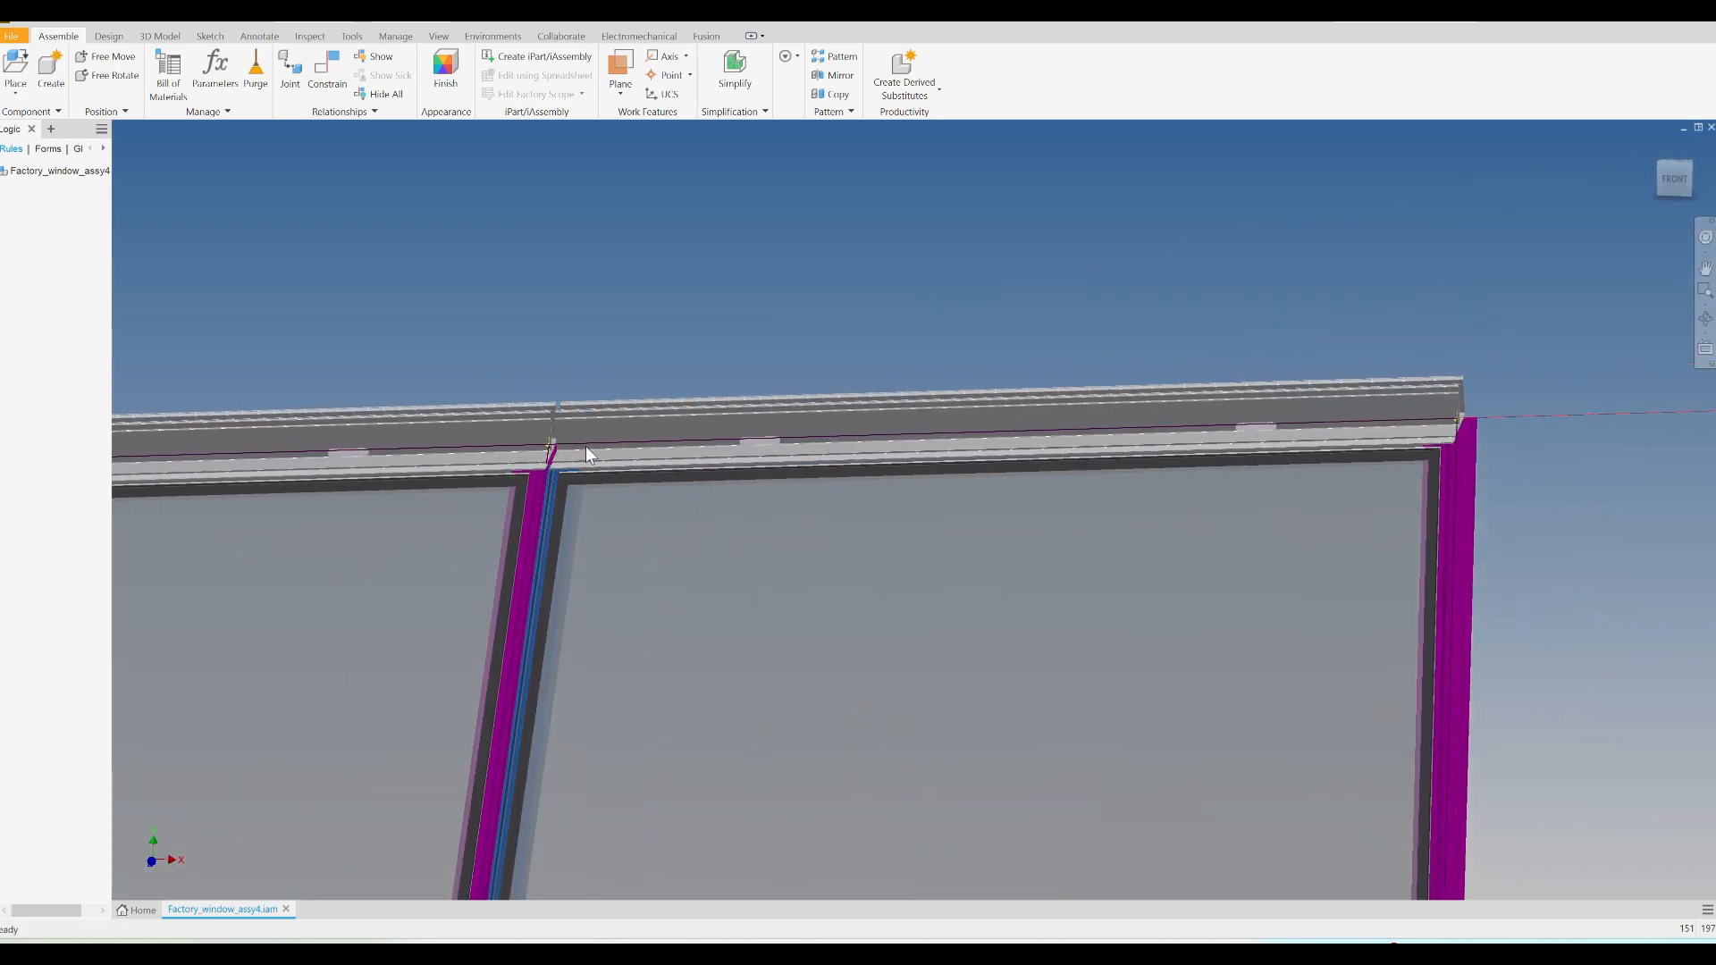
scroll(697, 470, up, 3)
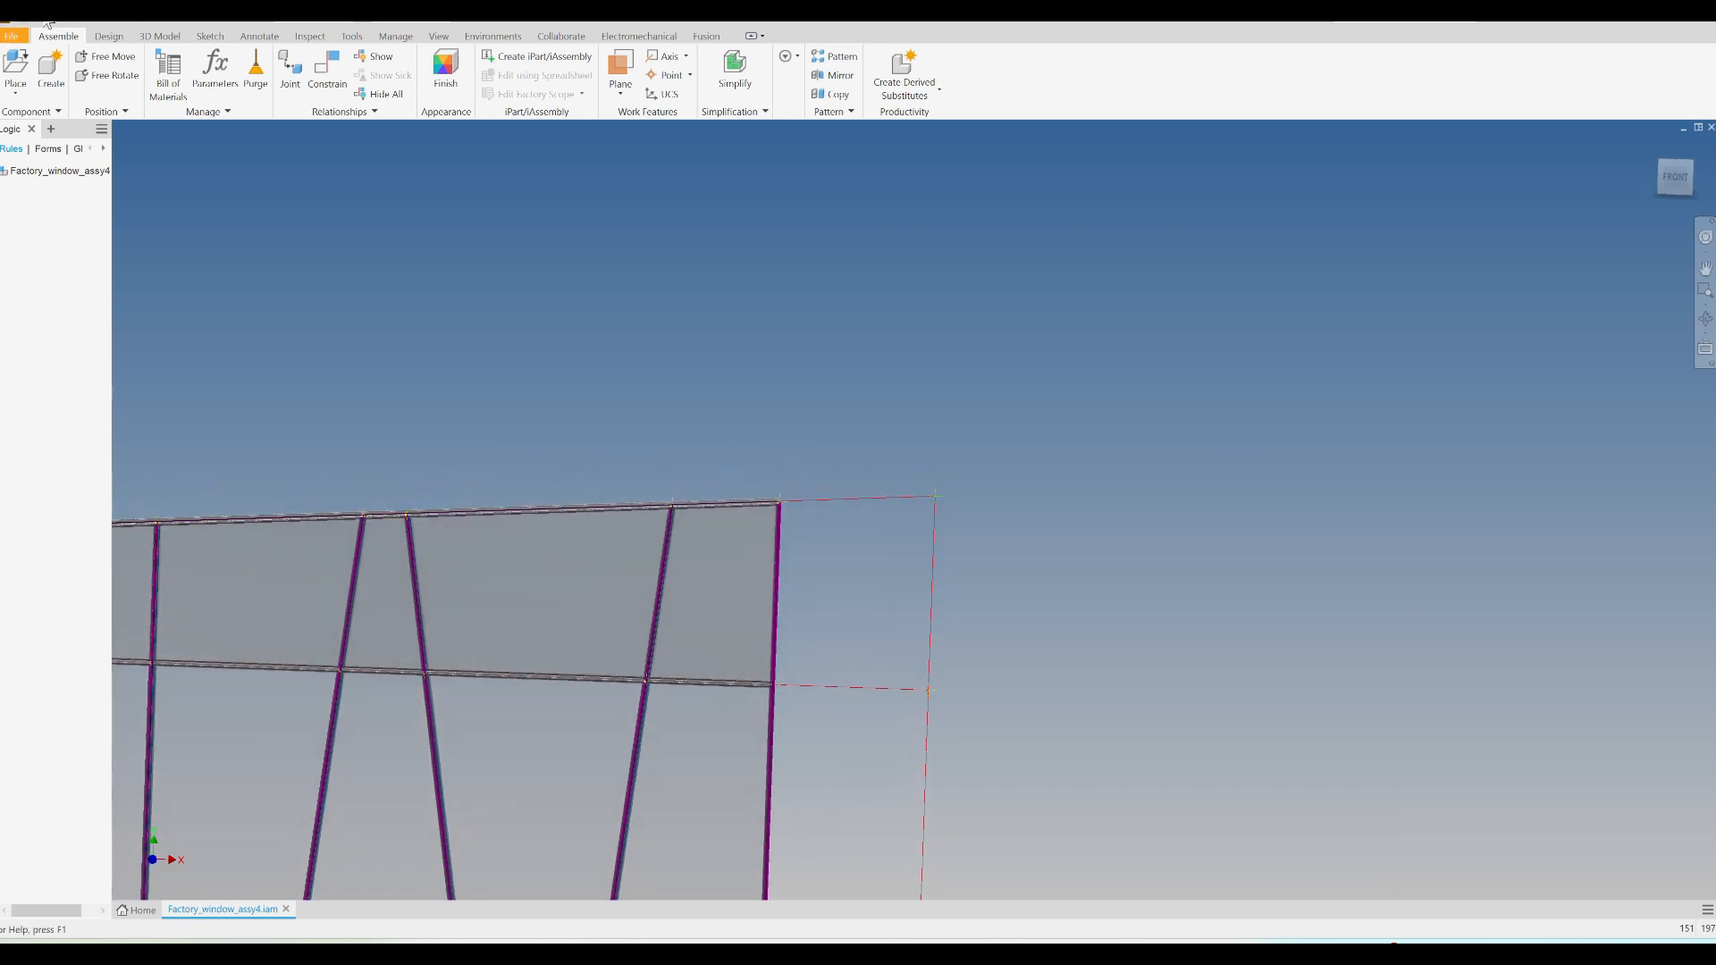
Open the drawing file Tutu010 Transom Prep1 from the iCopy folder
key(ctrl+o)
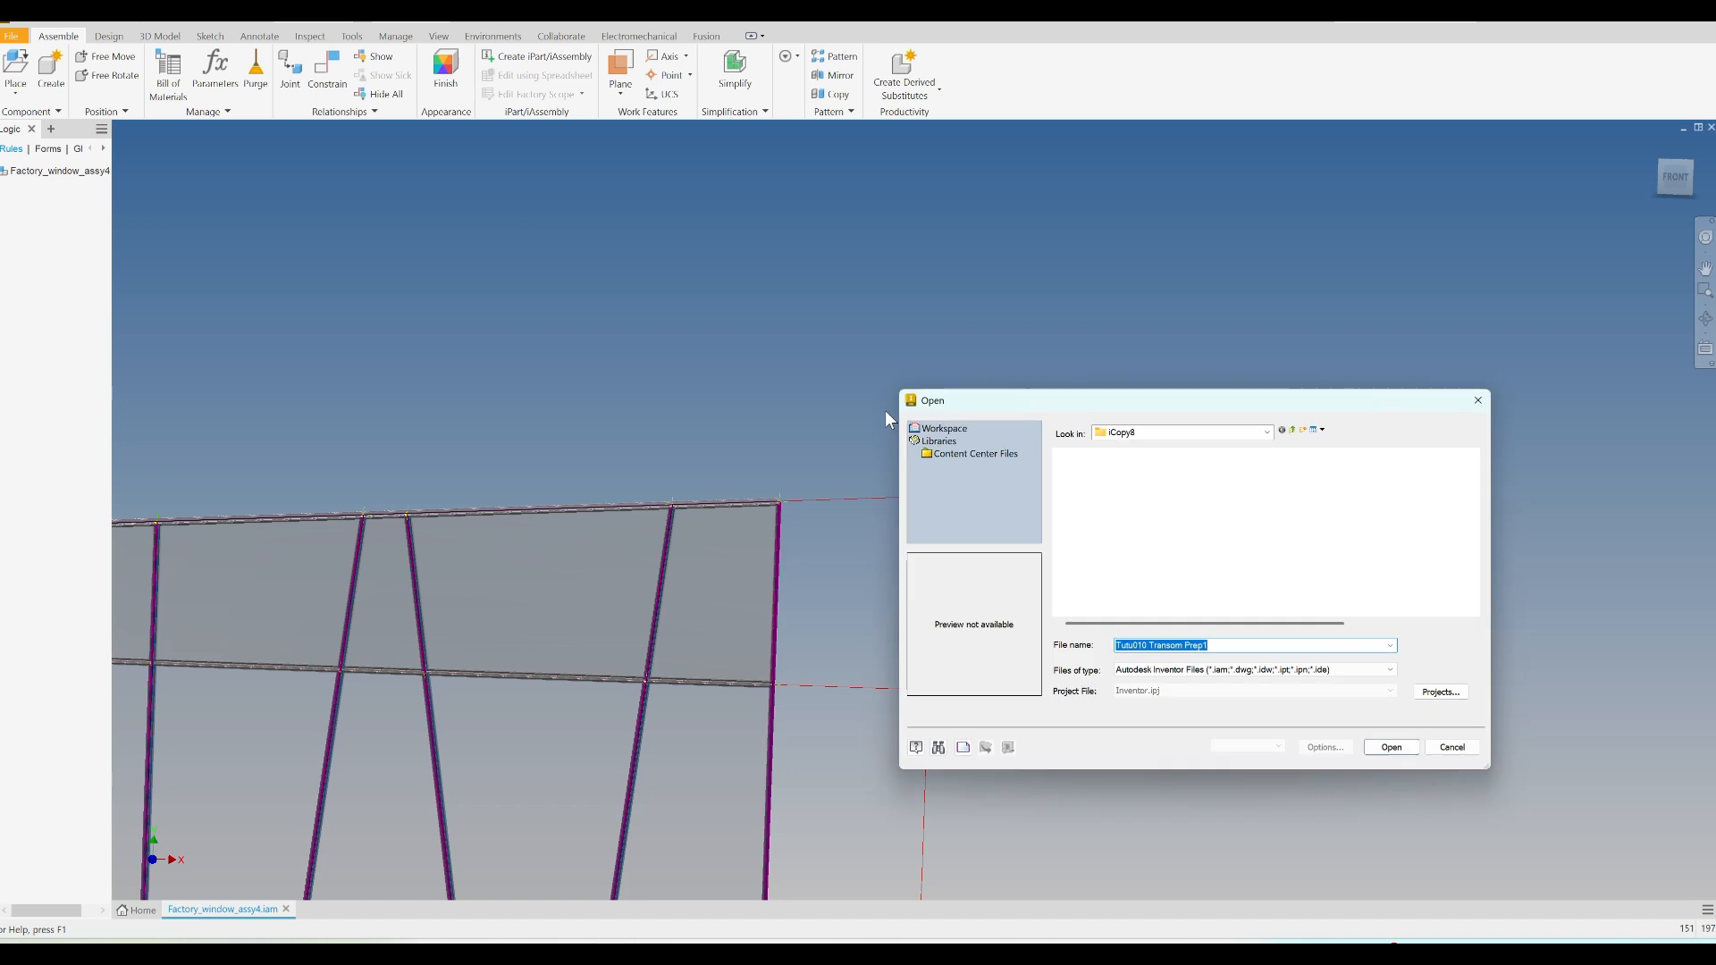
scroll(1106, 588, down, 3)
scroll(1106, 588, down, 2)
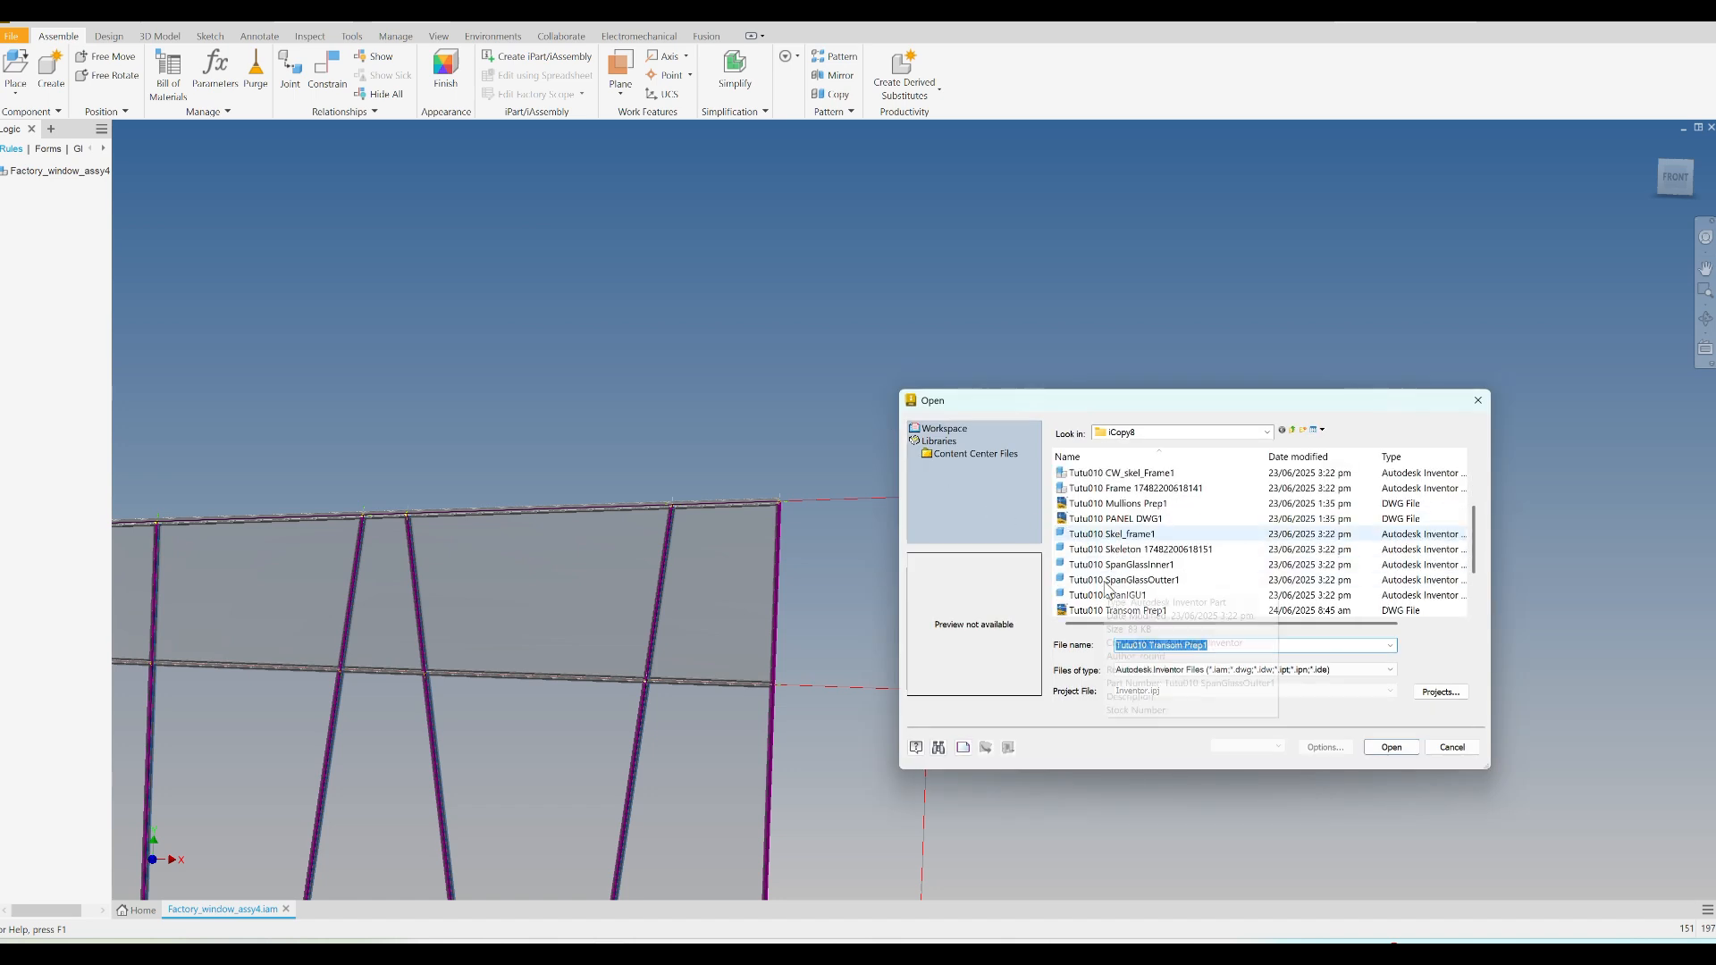
click(1108, 565)
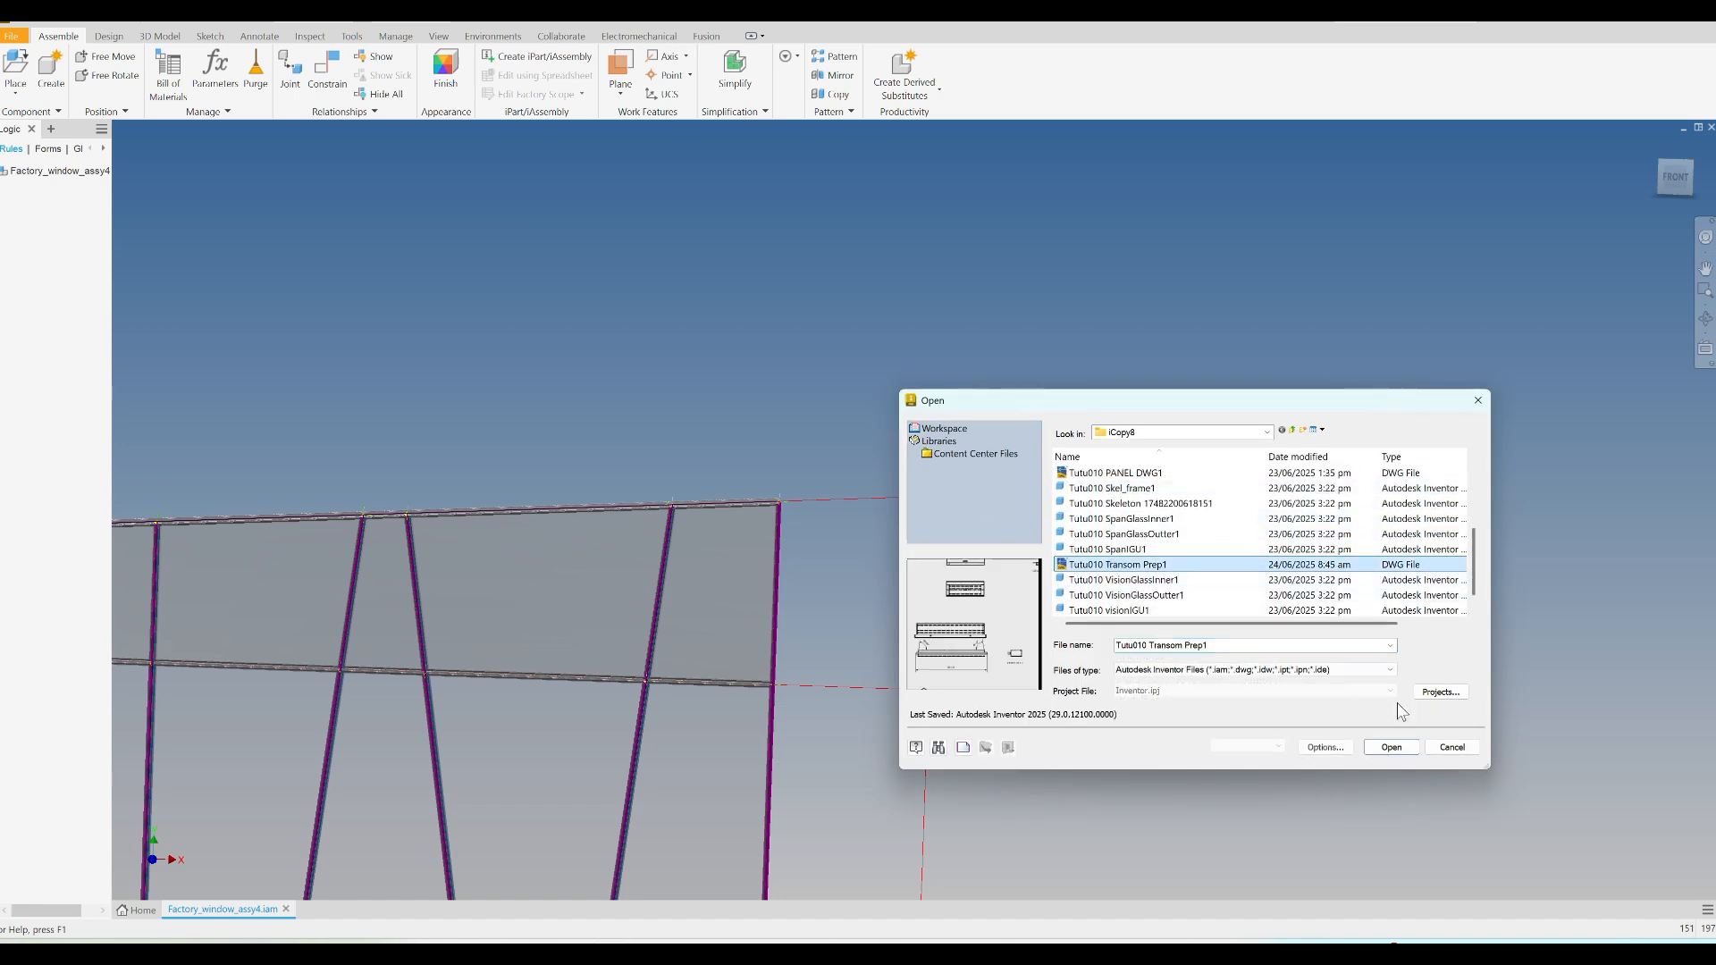
click(1403, 749)
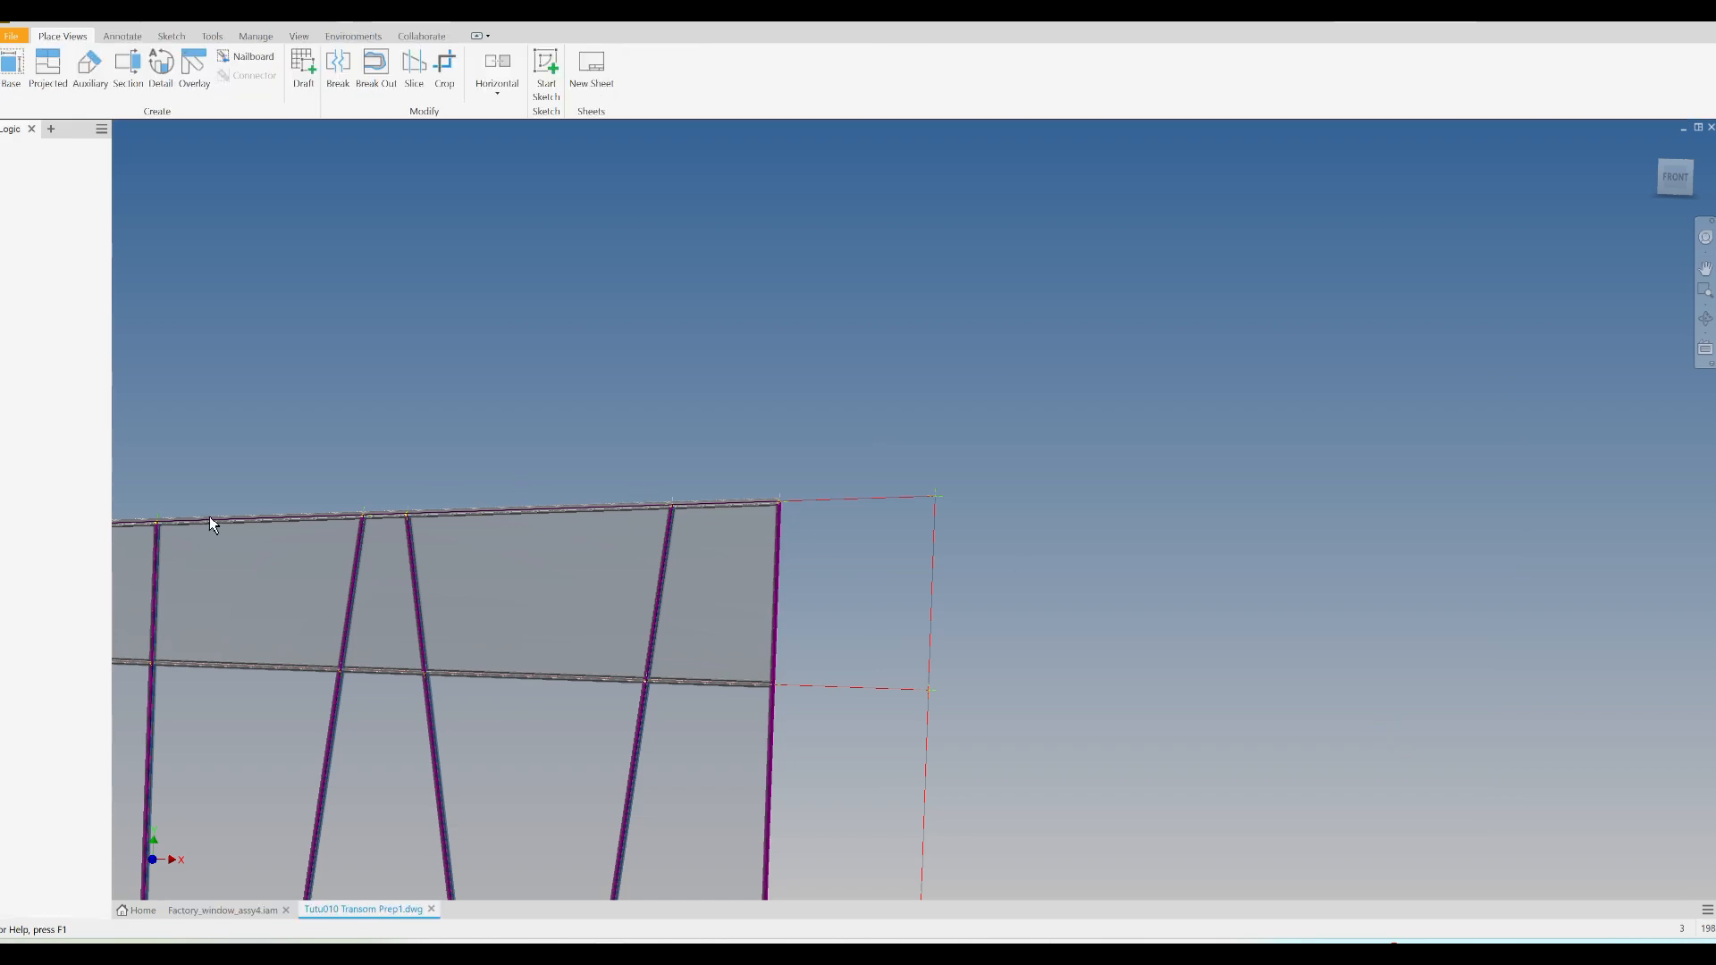
scroll(579, 441, up, 6)
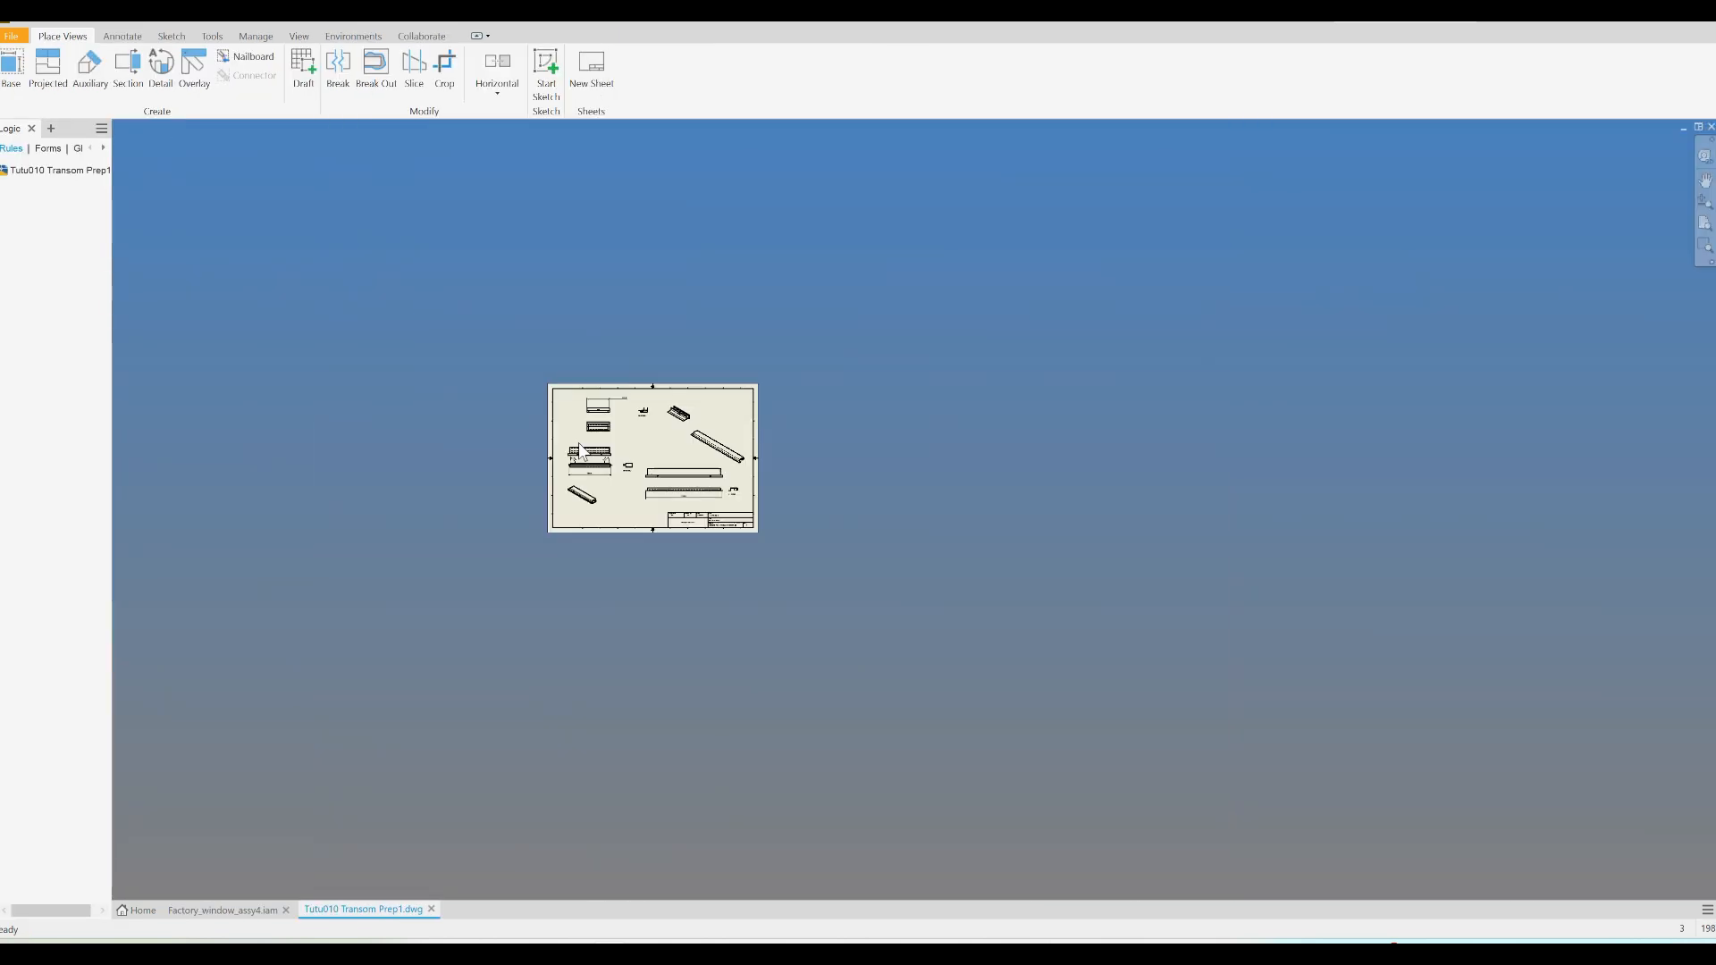
Add an angular dimension between the slanted cut and the long edge at the left end of the 444 mm transom
scroll(581, 438, down, 5)
middle_drag(675, 332, 606, 394)
scroll(608, 399, down, 6)
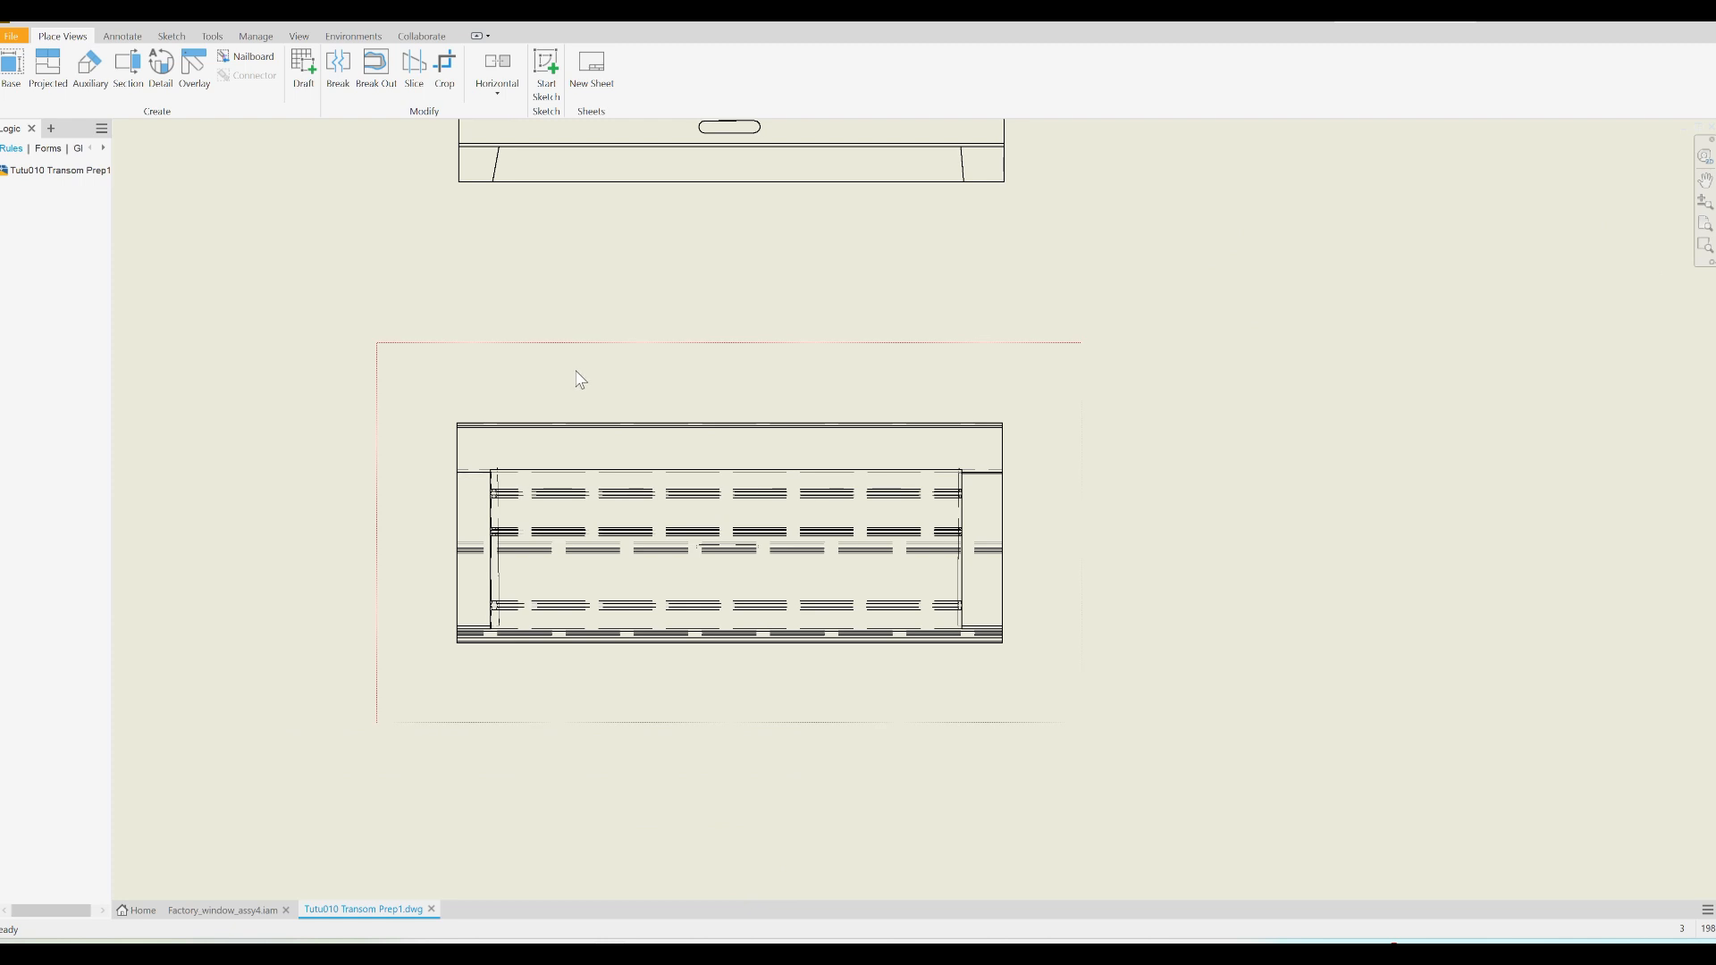
middle_drag(563, 322, 548, 594)
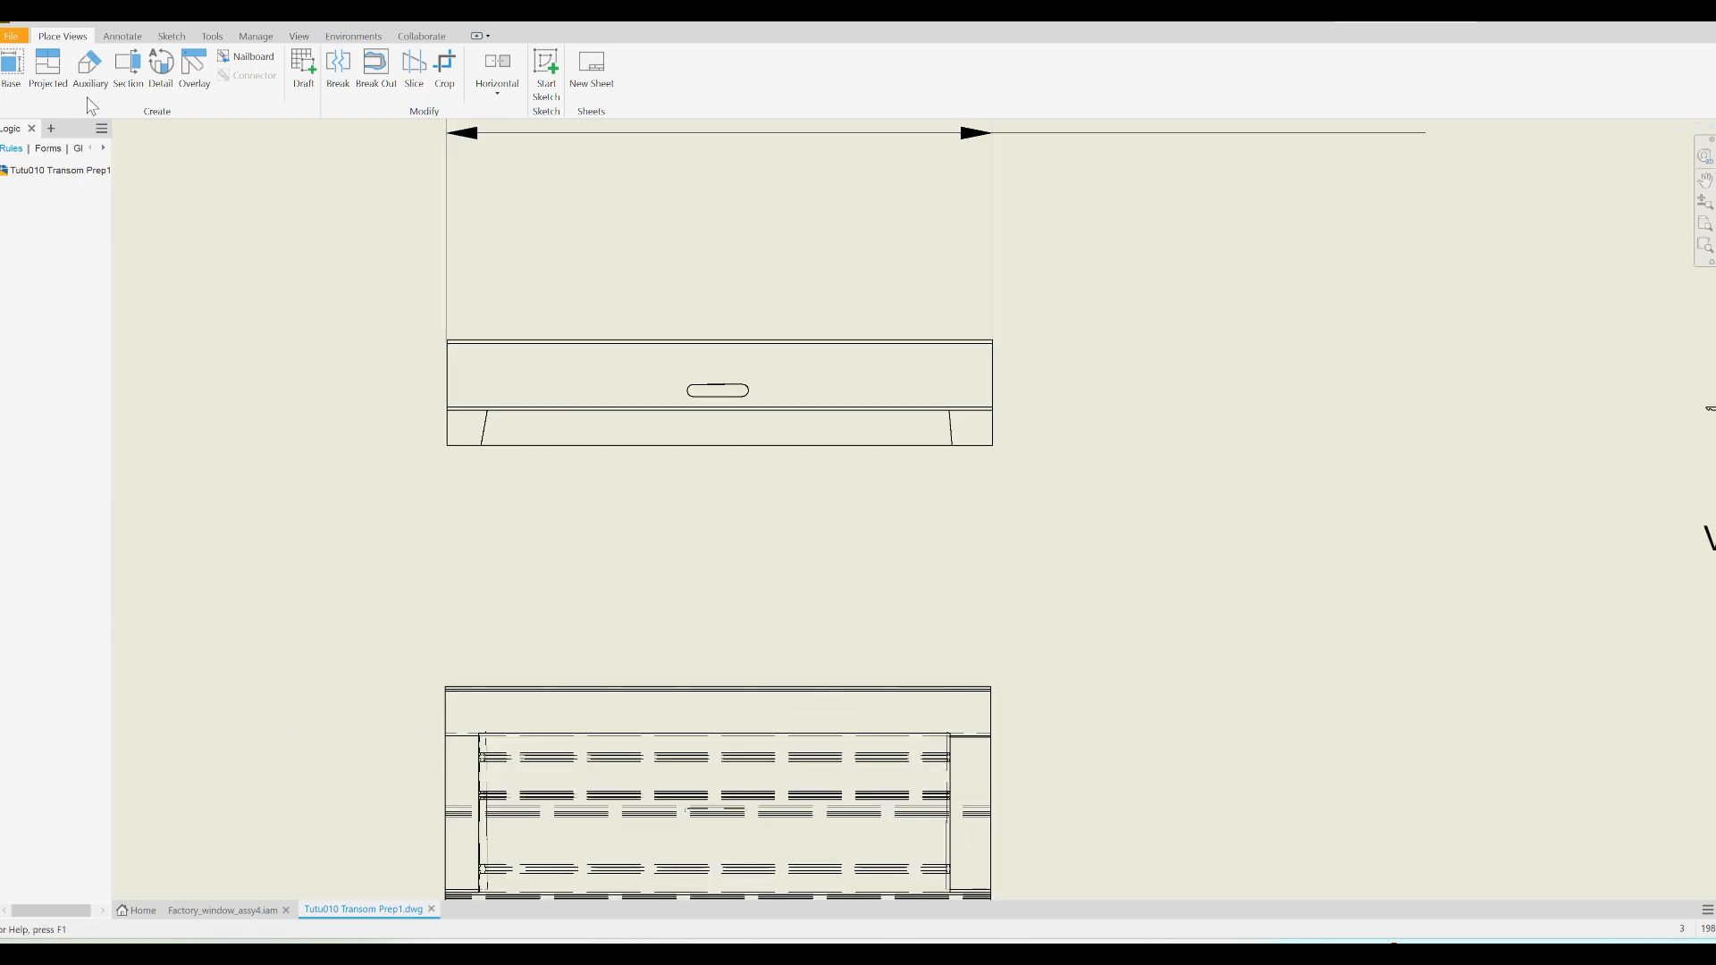
click(119, 37)
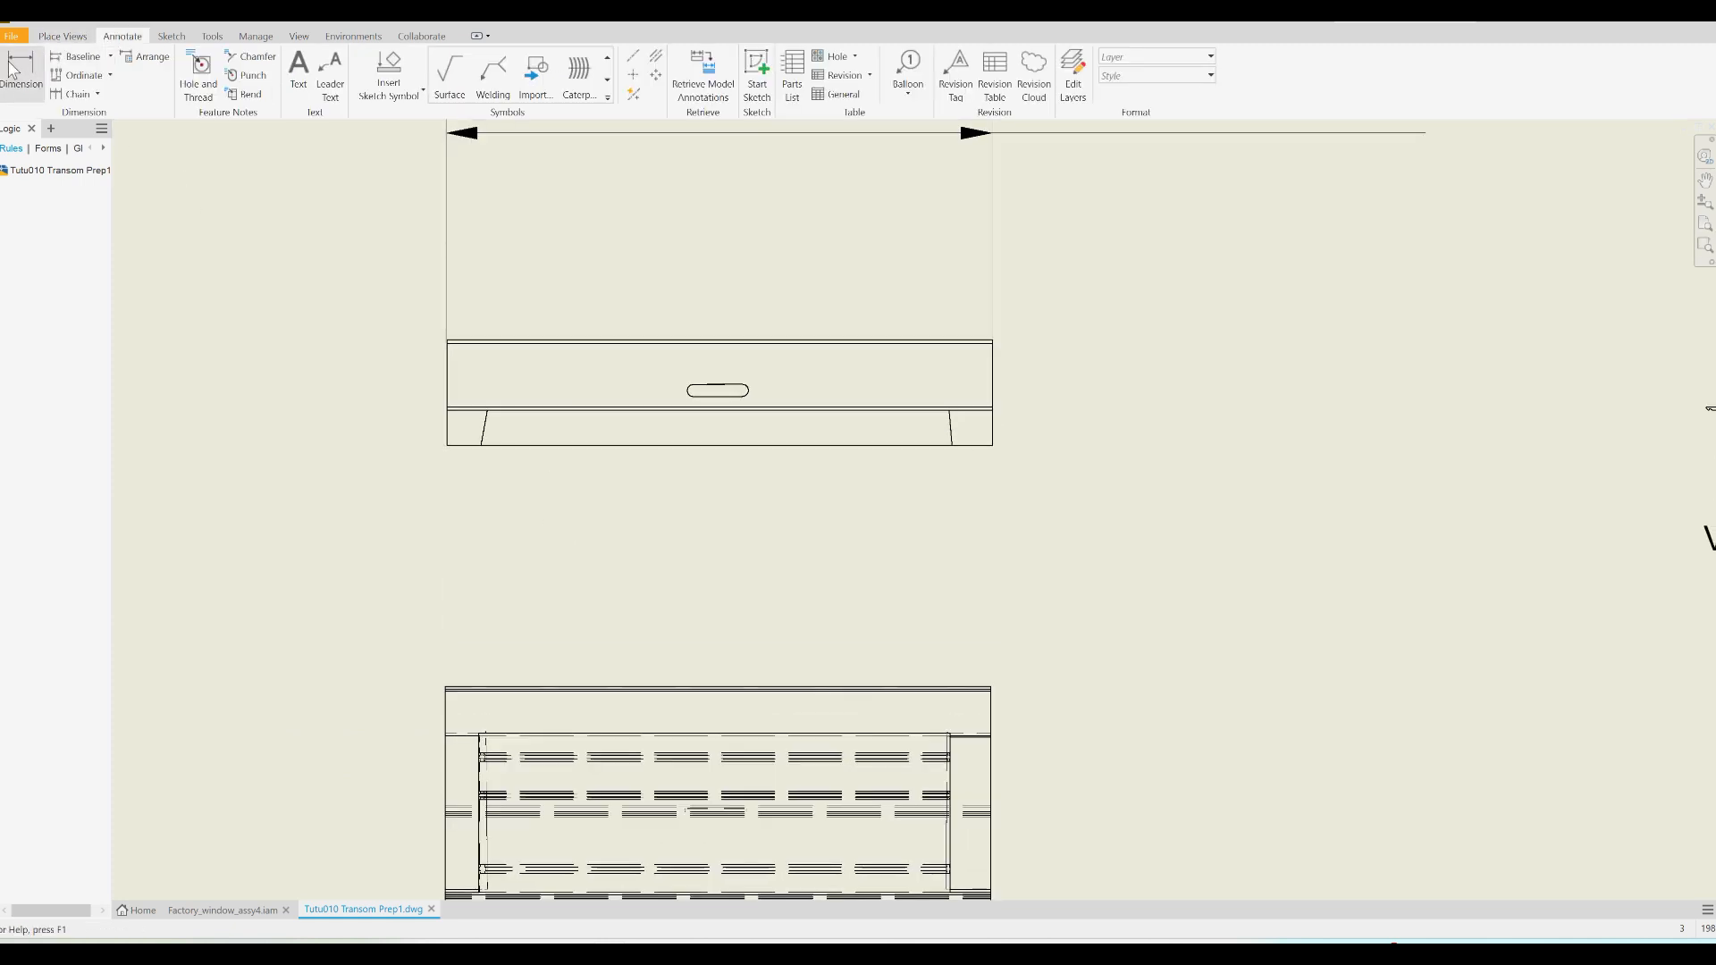
click(21, 67)
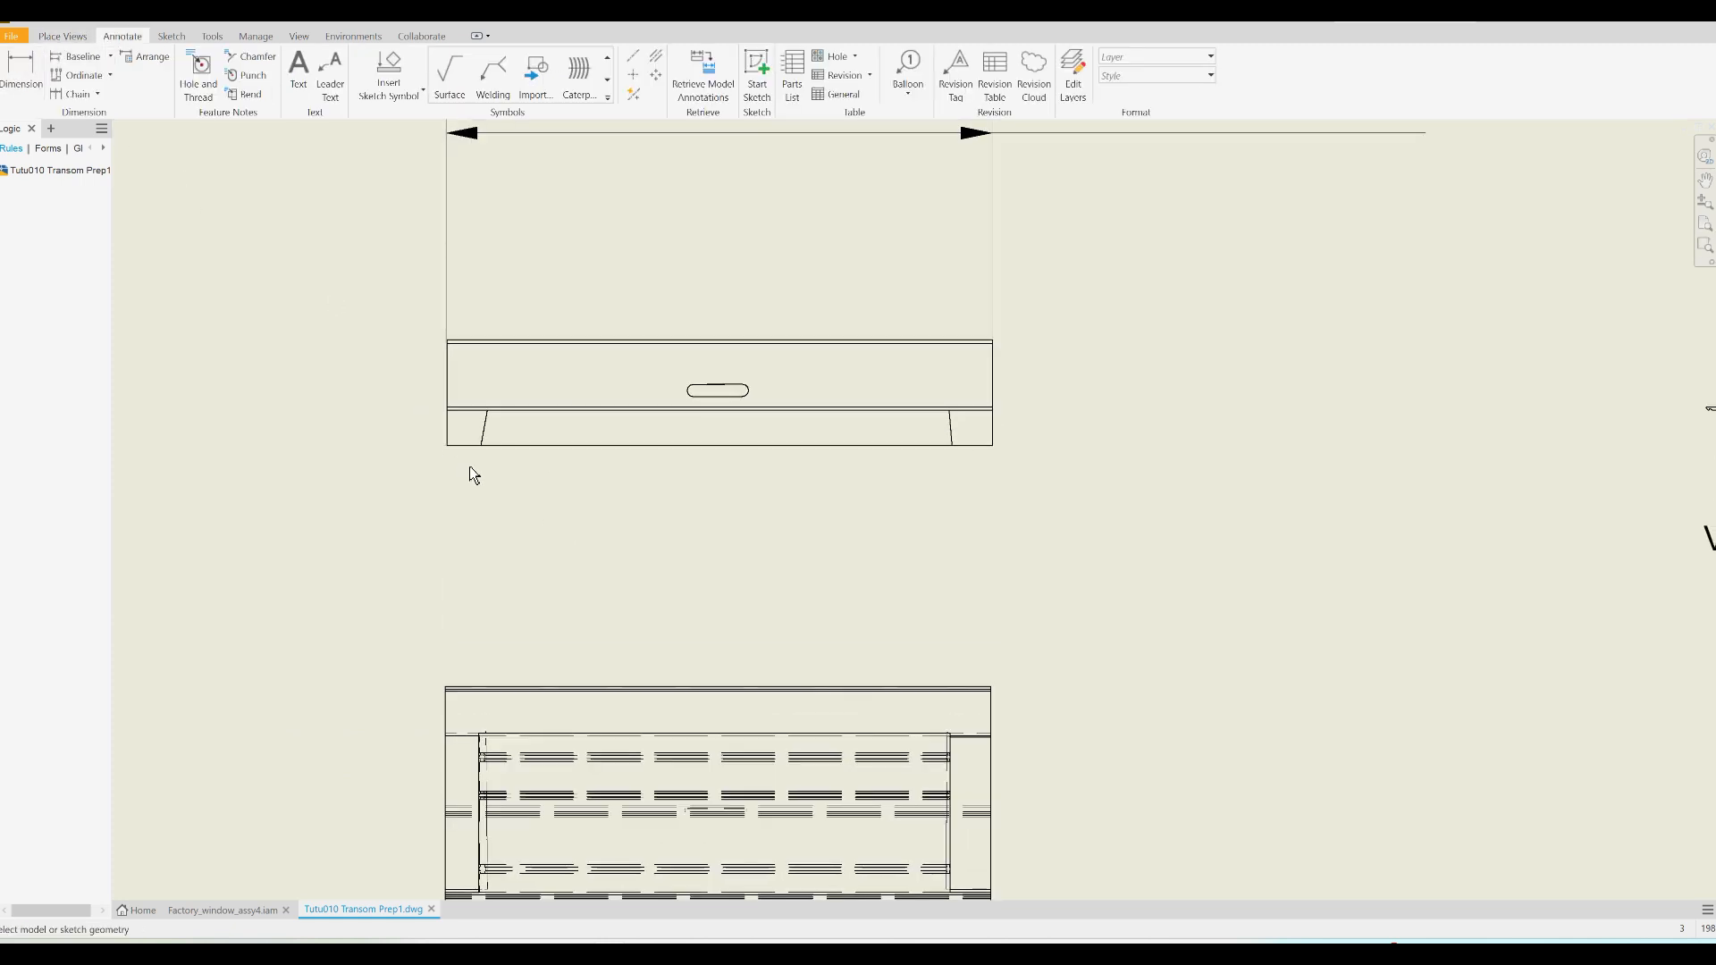
click(484, 419)
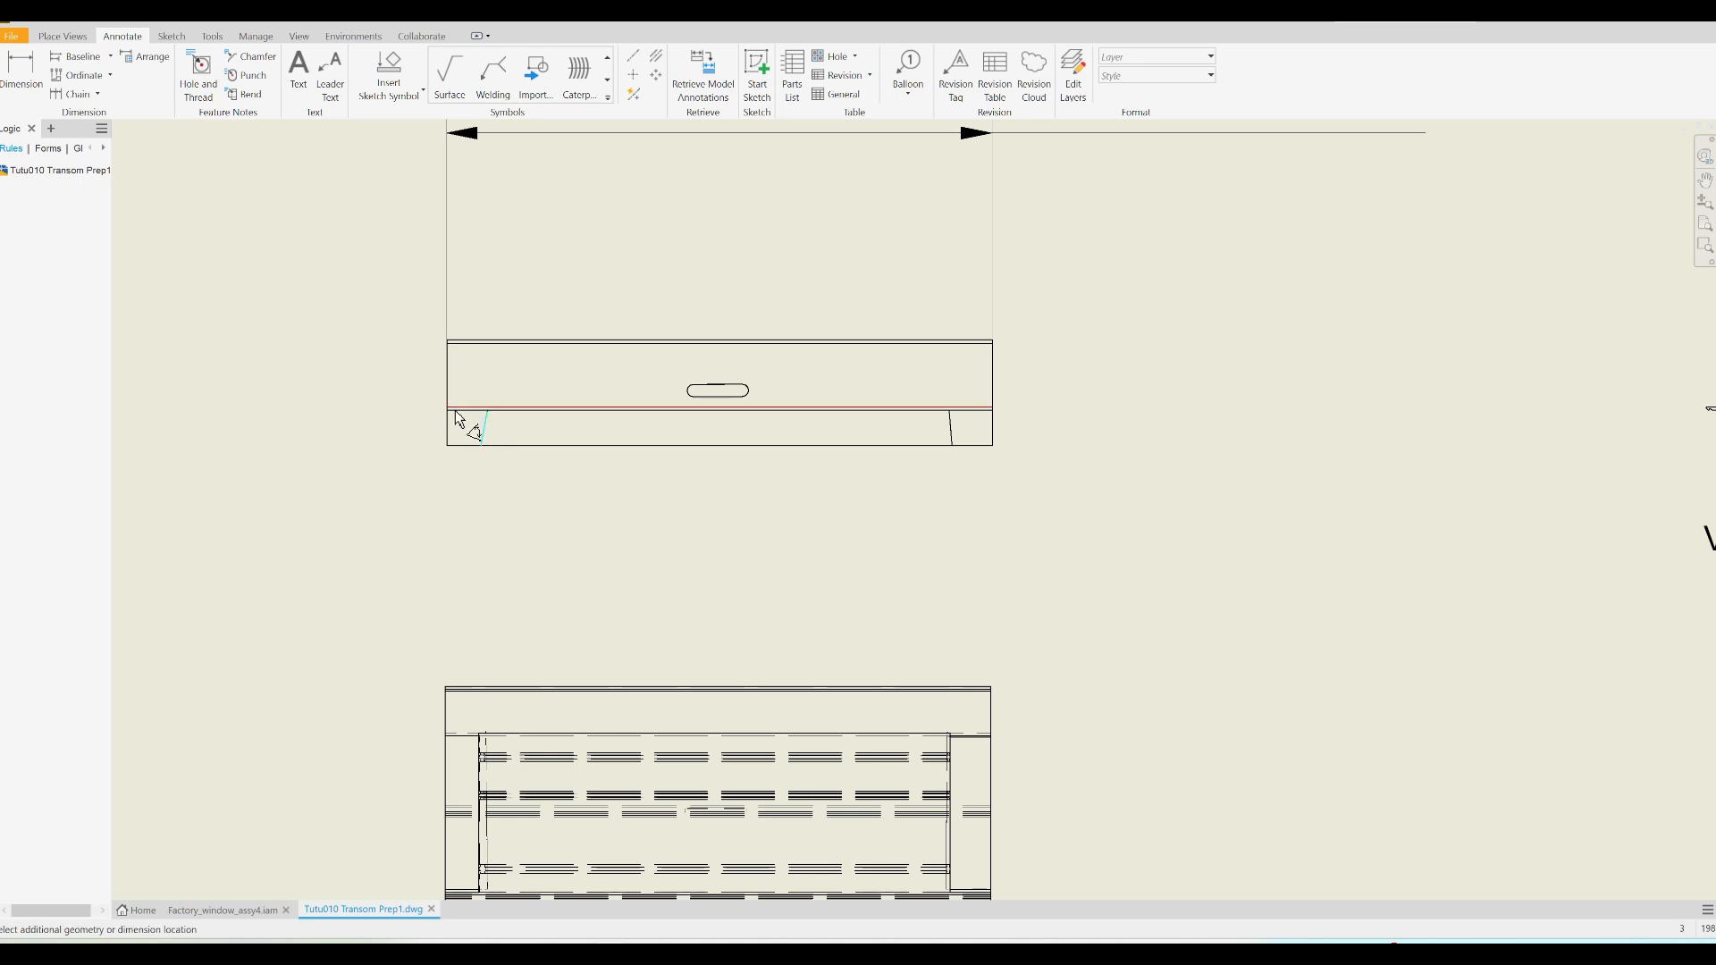
scroll(455, 413, up, 3)
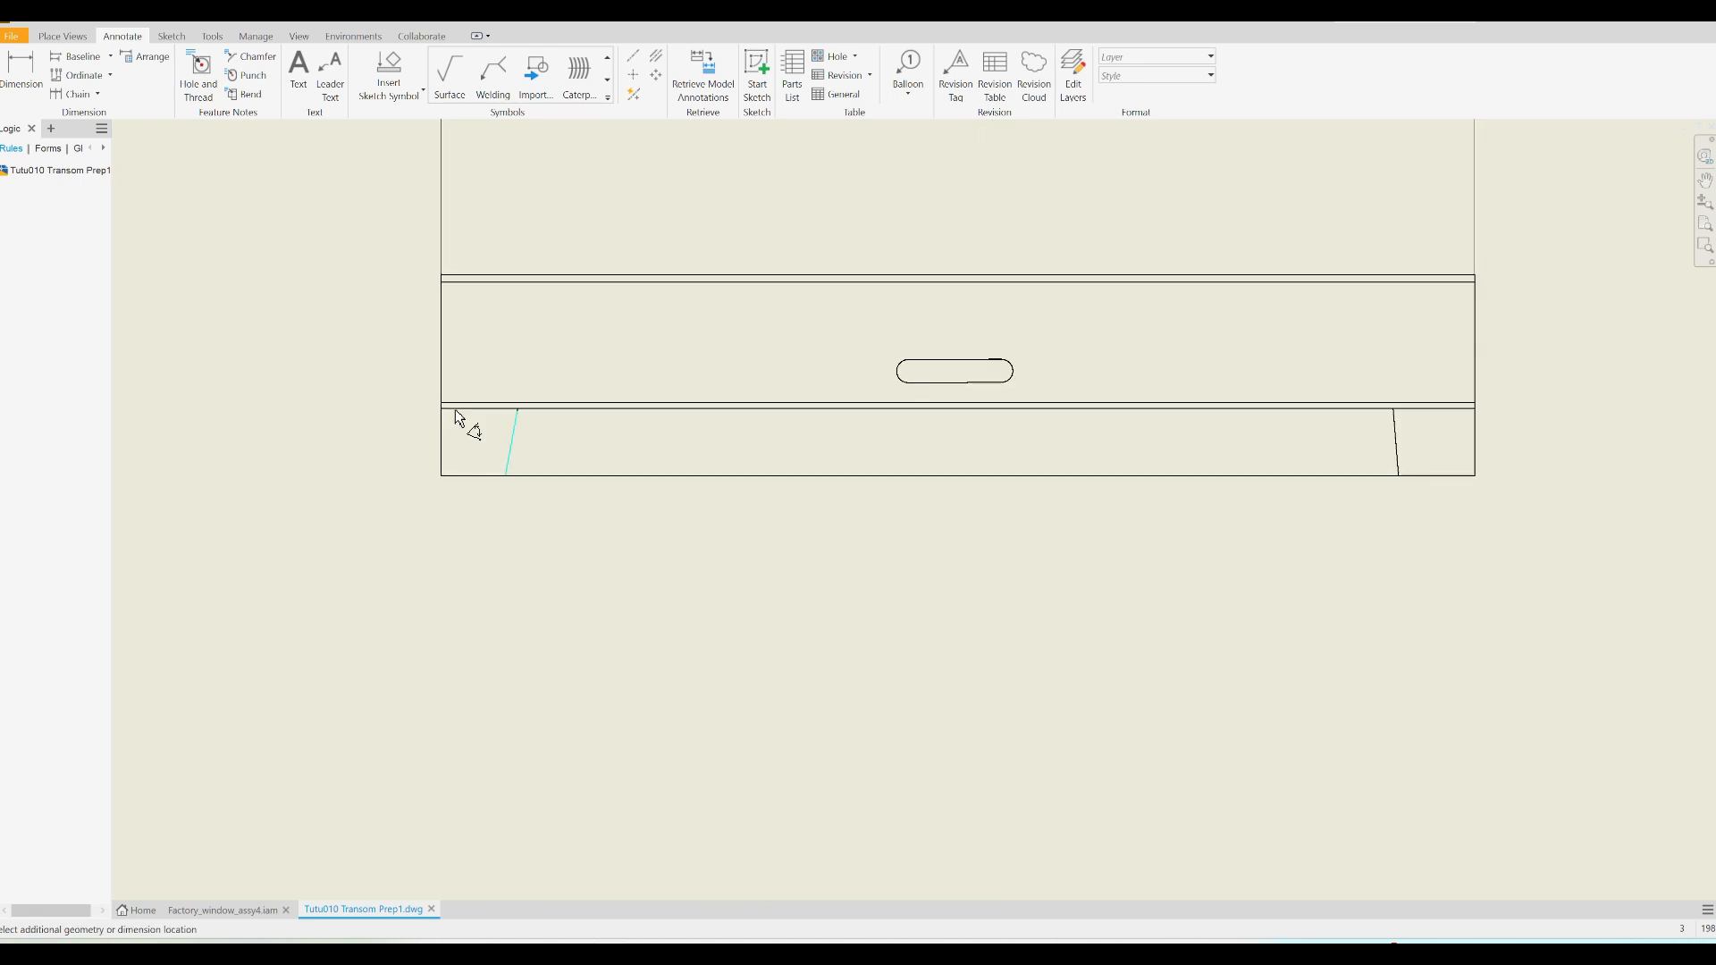
scroll(454, 418, up, 5)
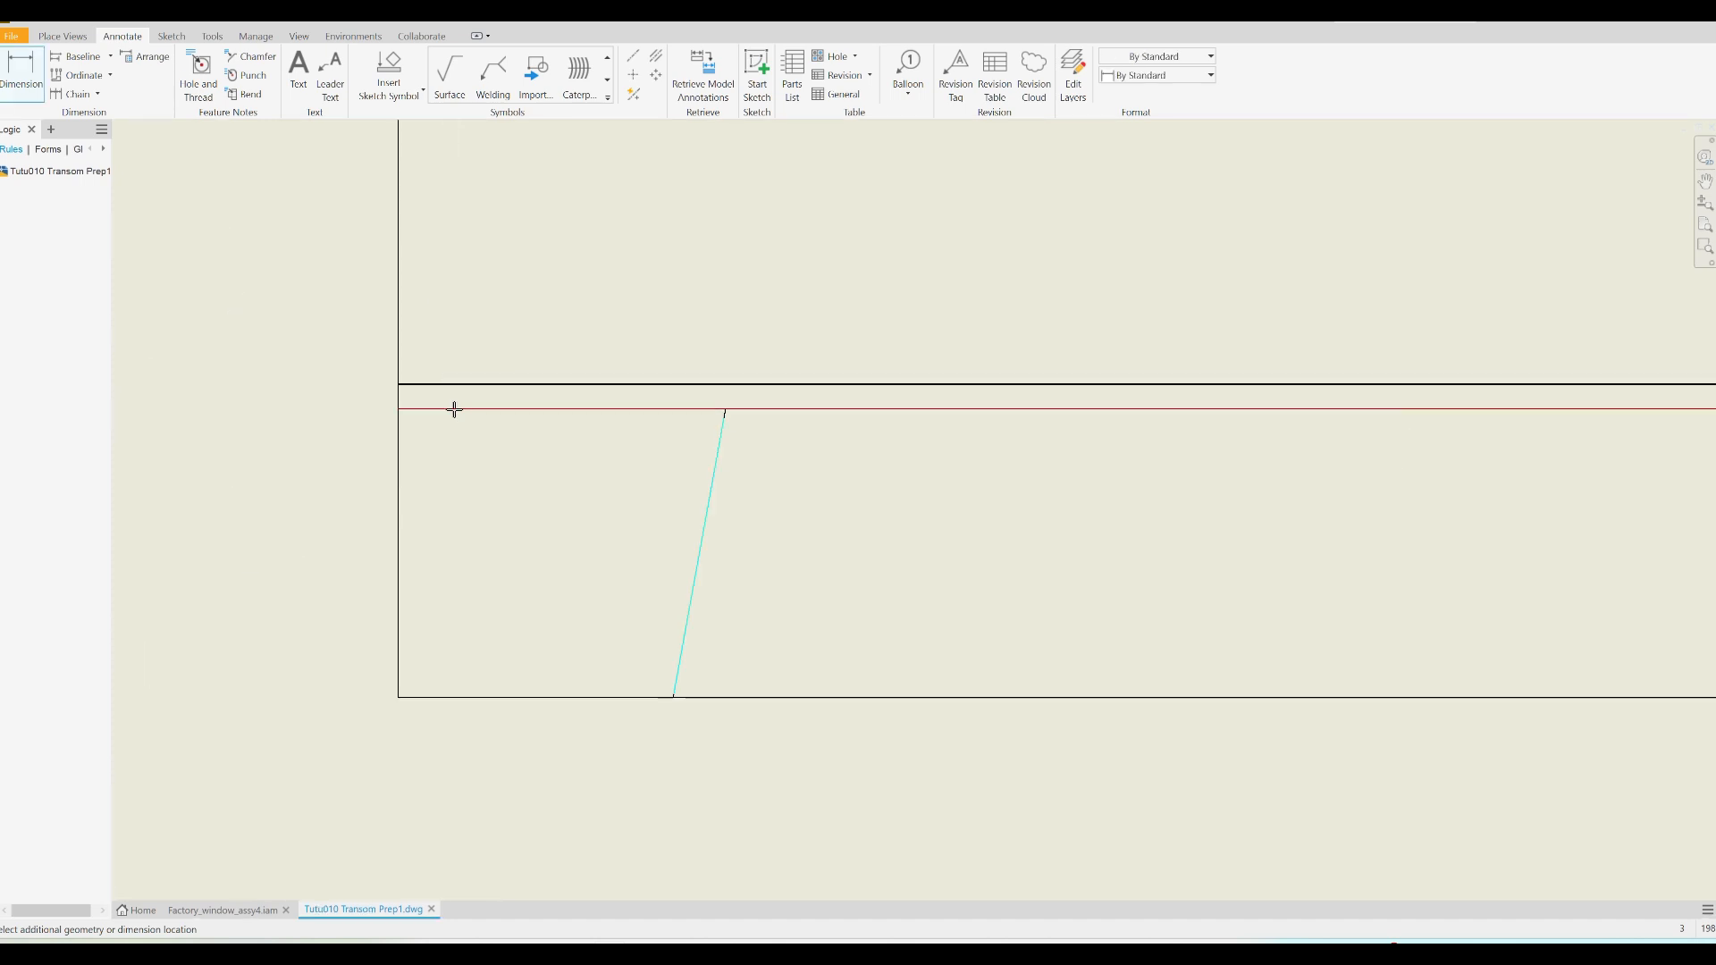
click(454, 408)
scroll(483, 490, down, 6)
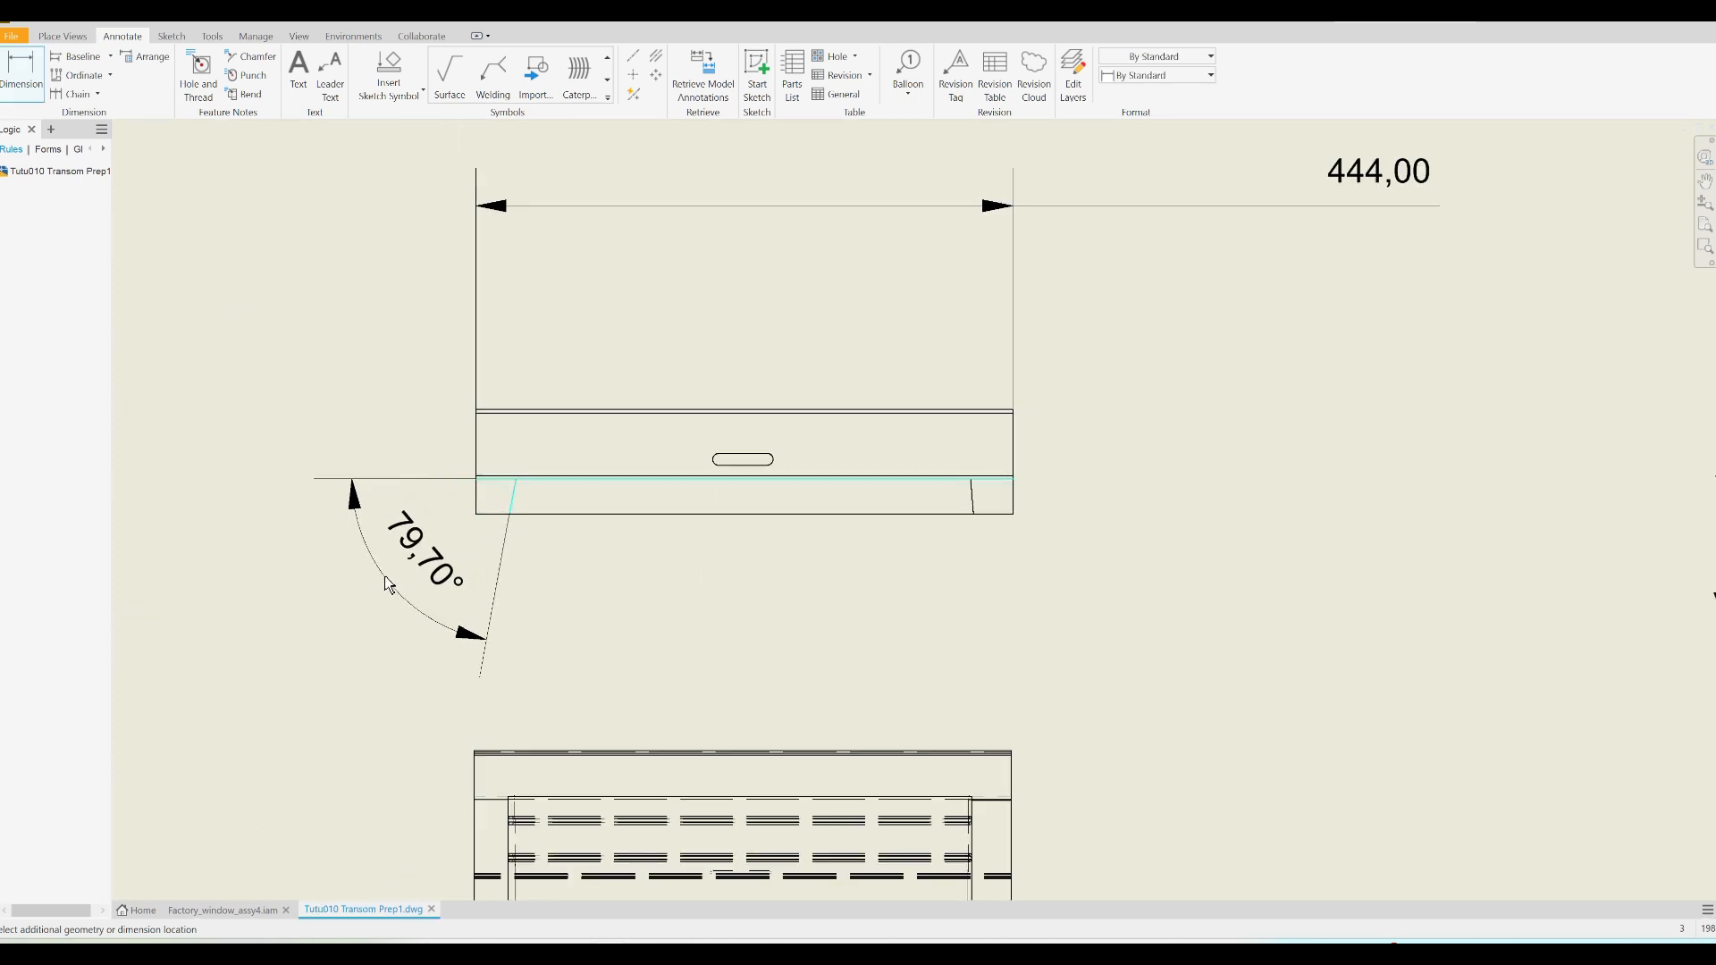
click(384, 583)
Add an angular dimension for the slanted cut at the right end of the 444 mm transom
scroll(1008, 487, up, 3)
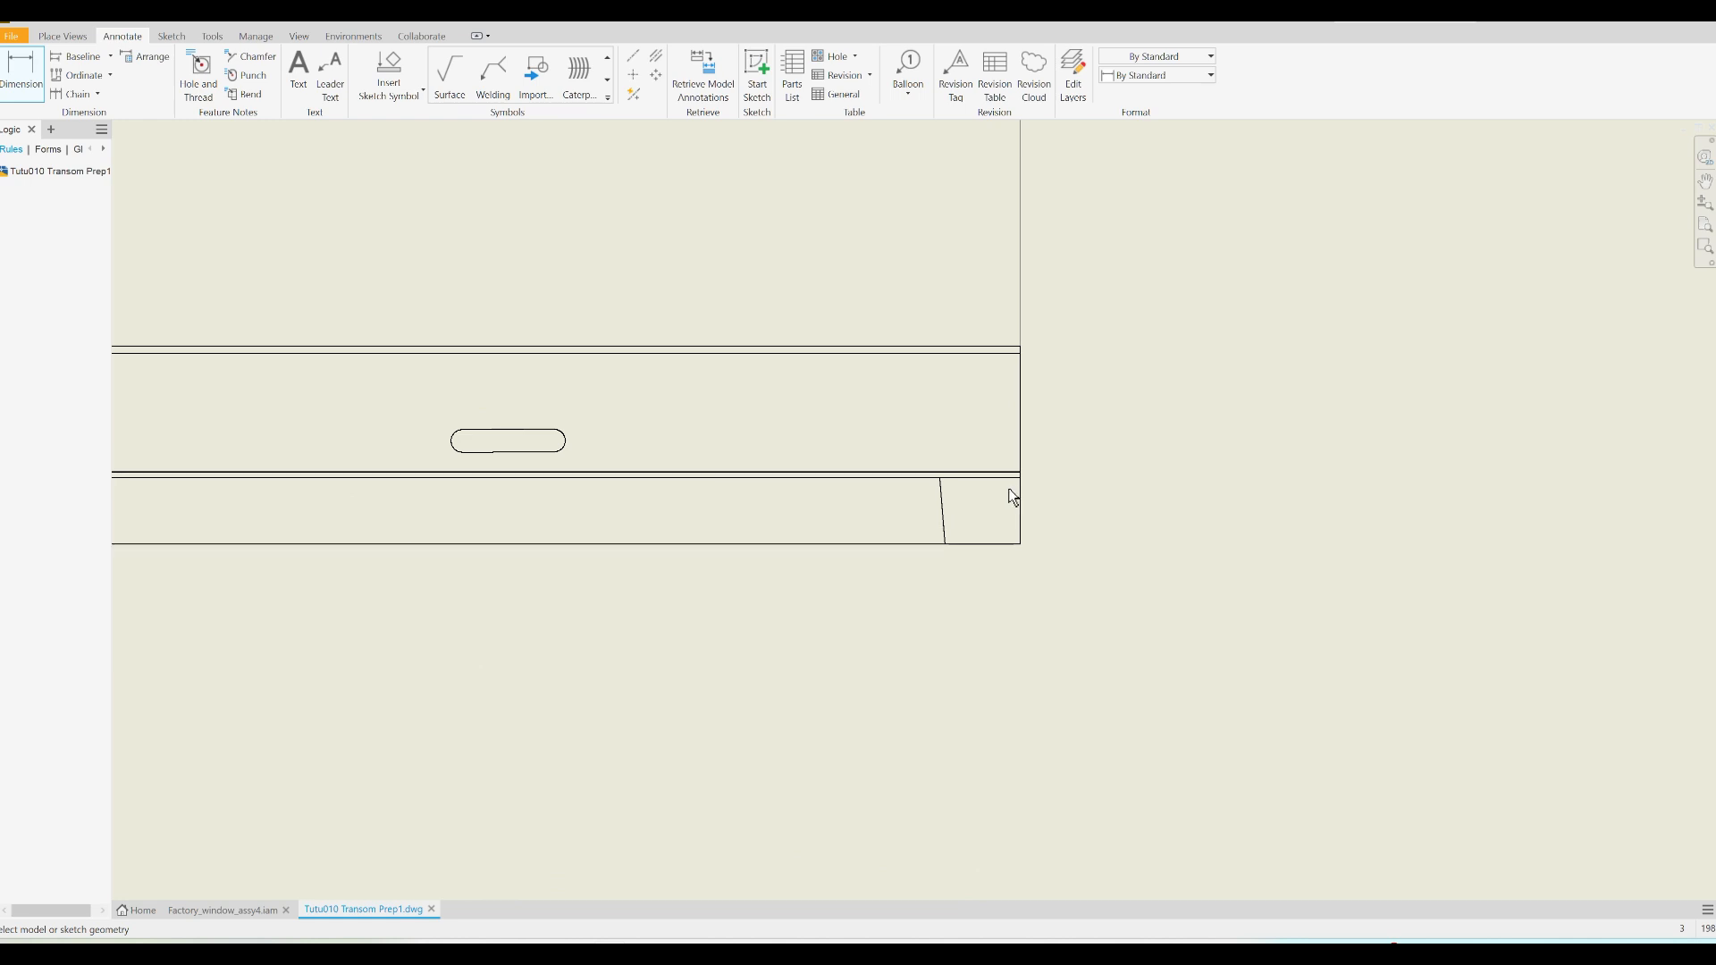
click(1006, 479)
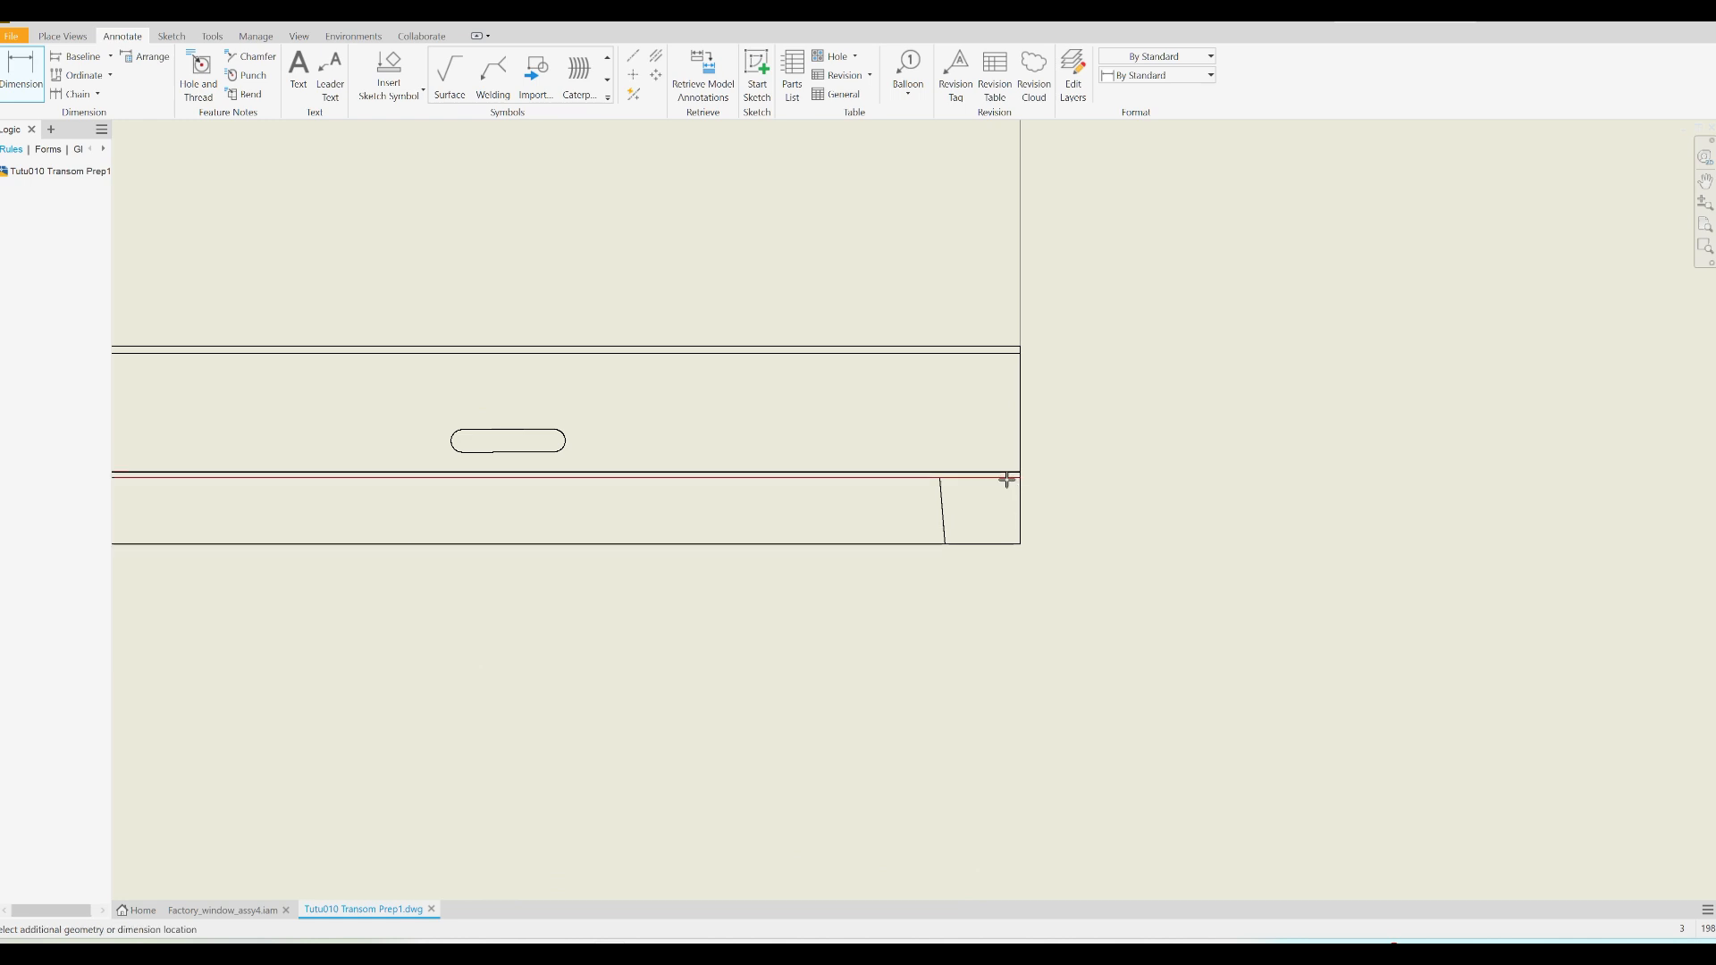
click(946, 509)
click(1172, 673)
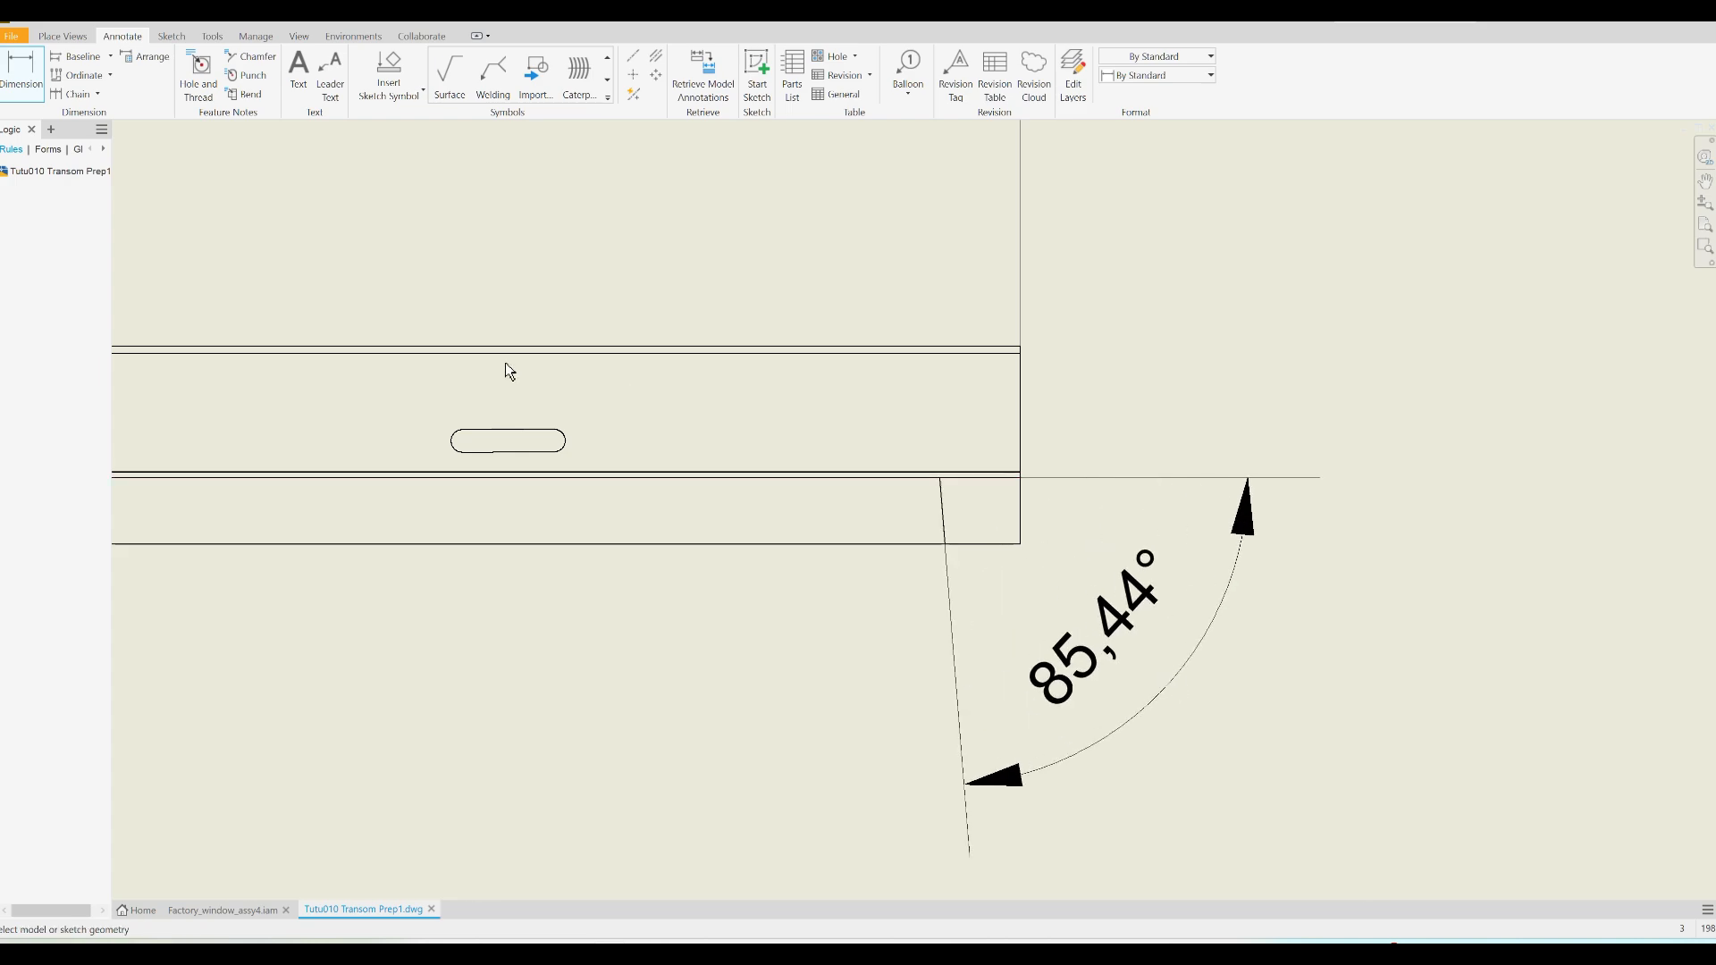
Dimension the angle between the slanted left end and the upper edge of the 1525.88 mm transom
scroll(504, 367, down, 6)
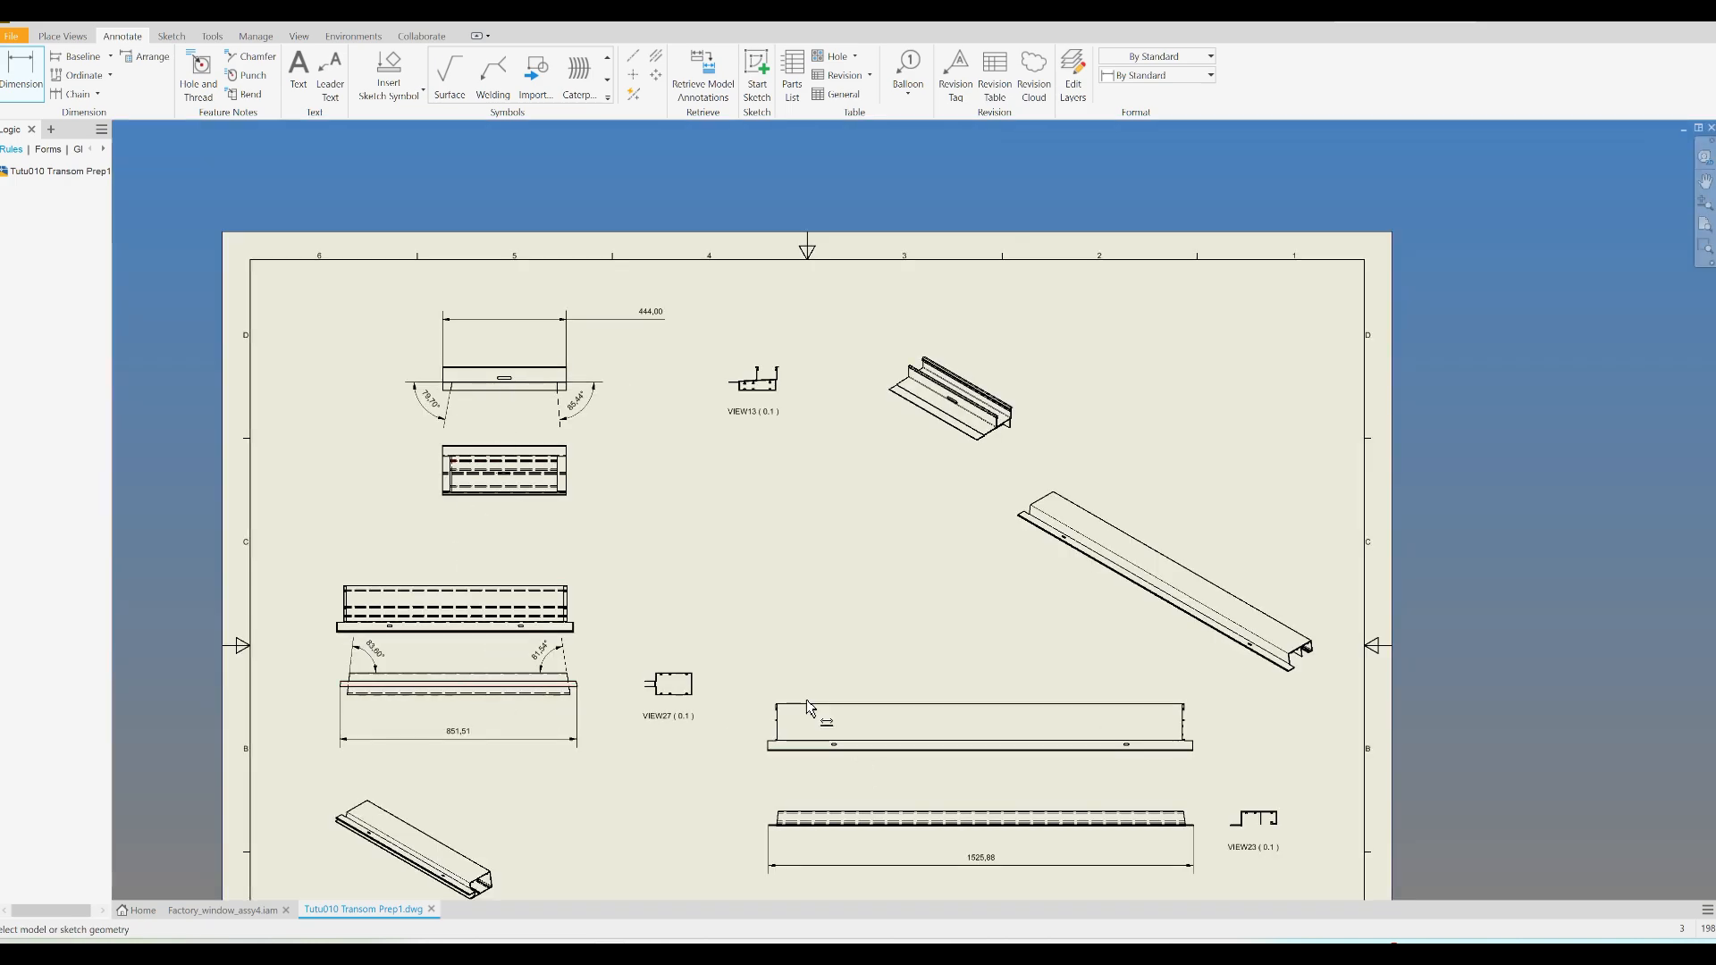
middle_drag(807, 726, 715, 630)
scroll(673, 725, up, 8)
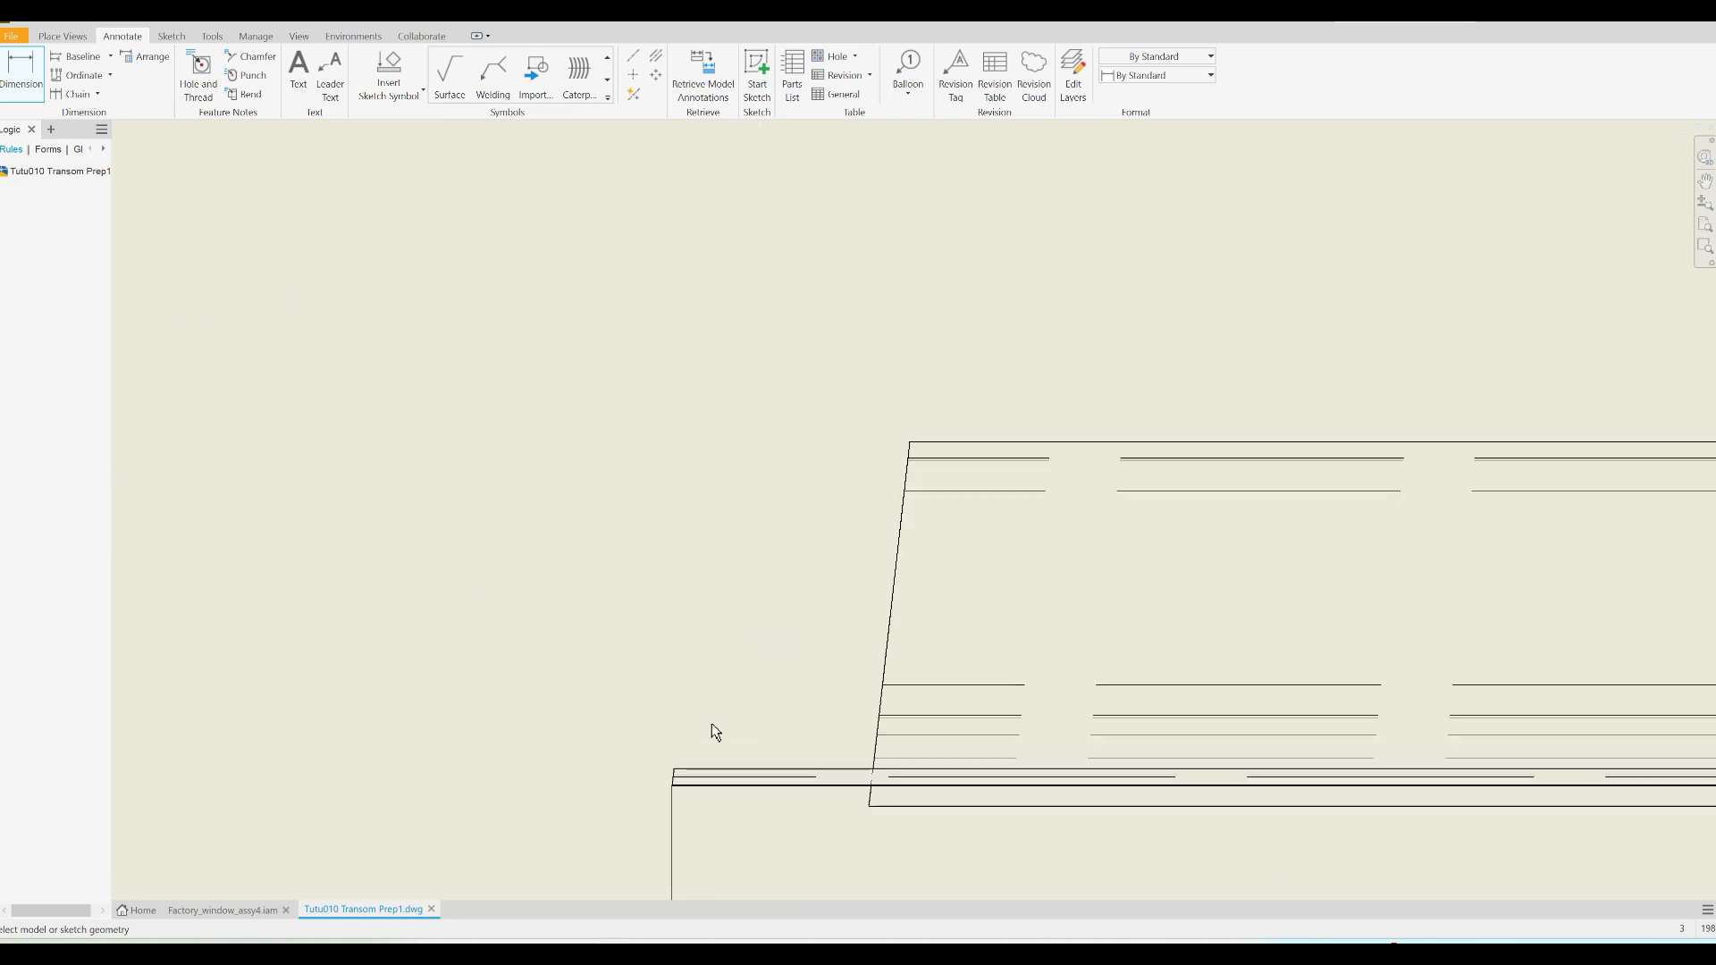
click(899, 535)
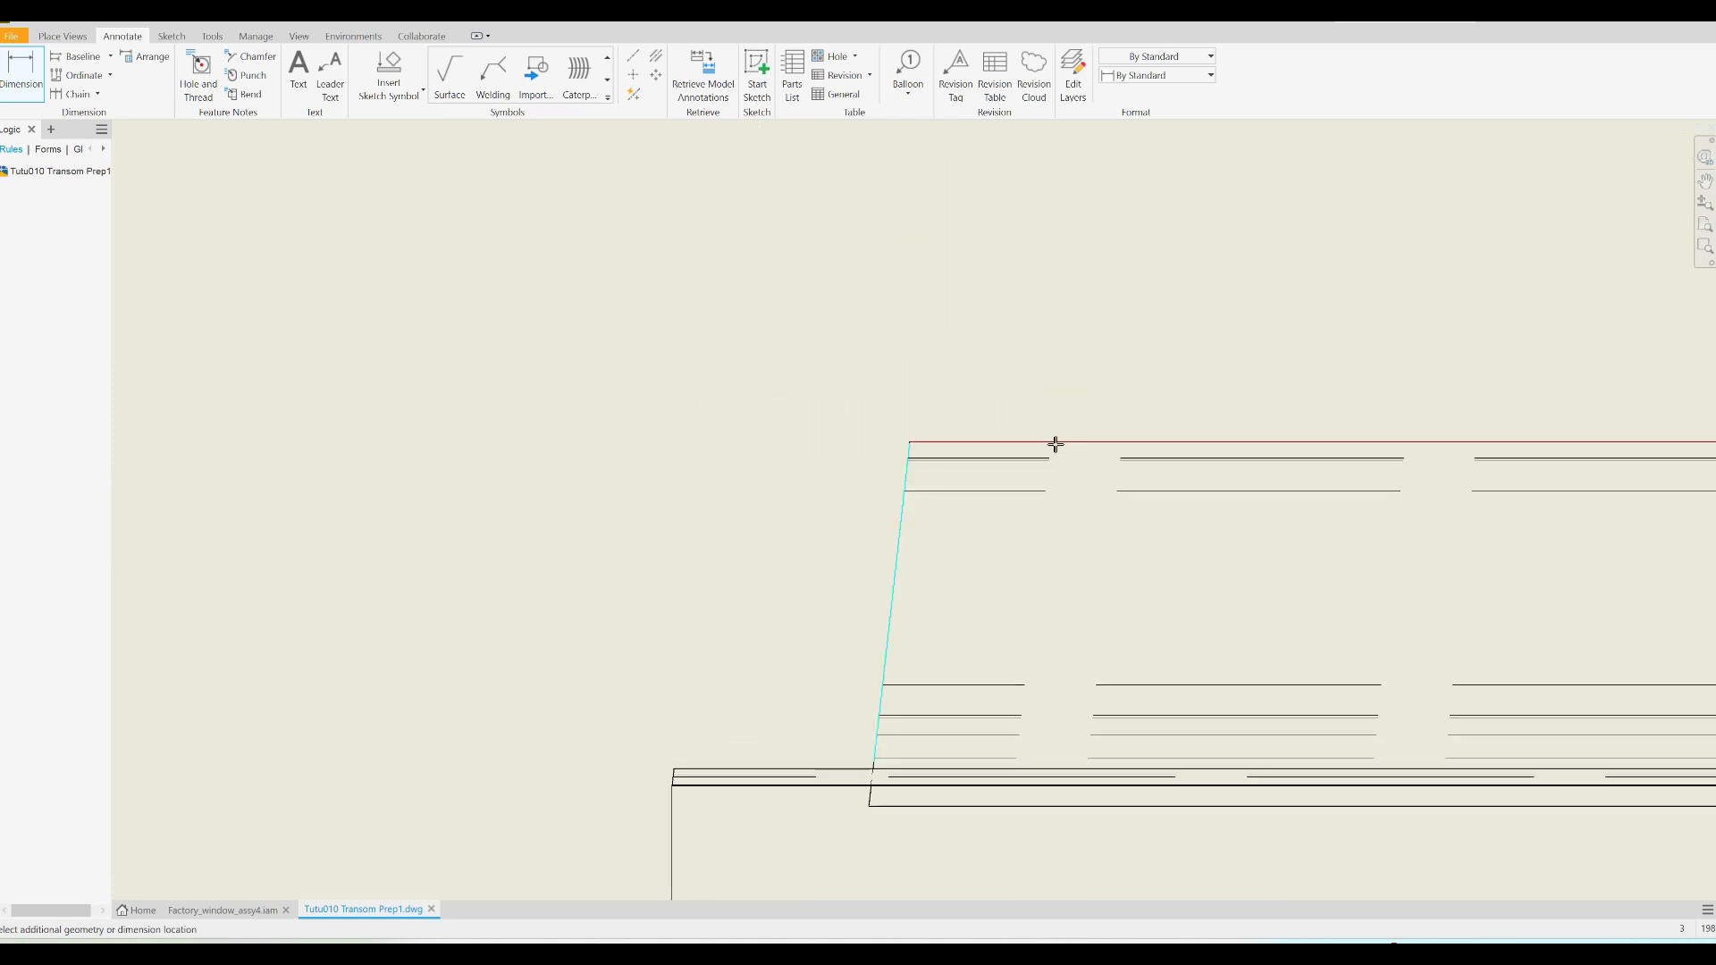
scroll(1036, 471, down, 4)
scroll(927, 471, down, 5)
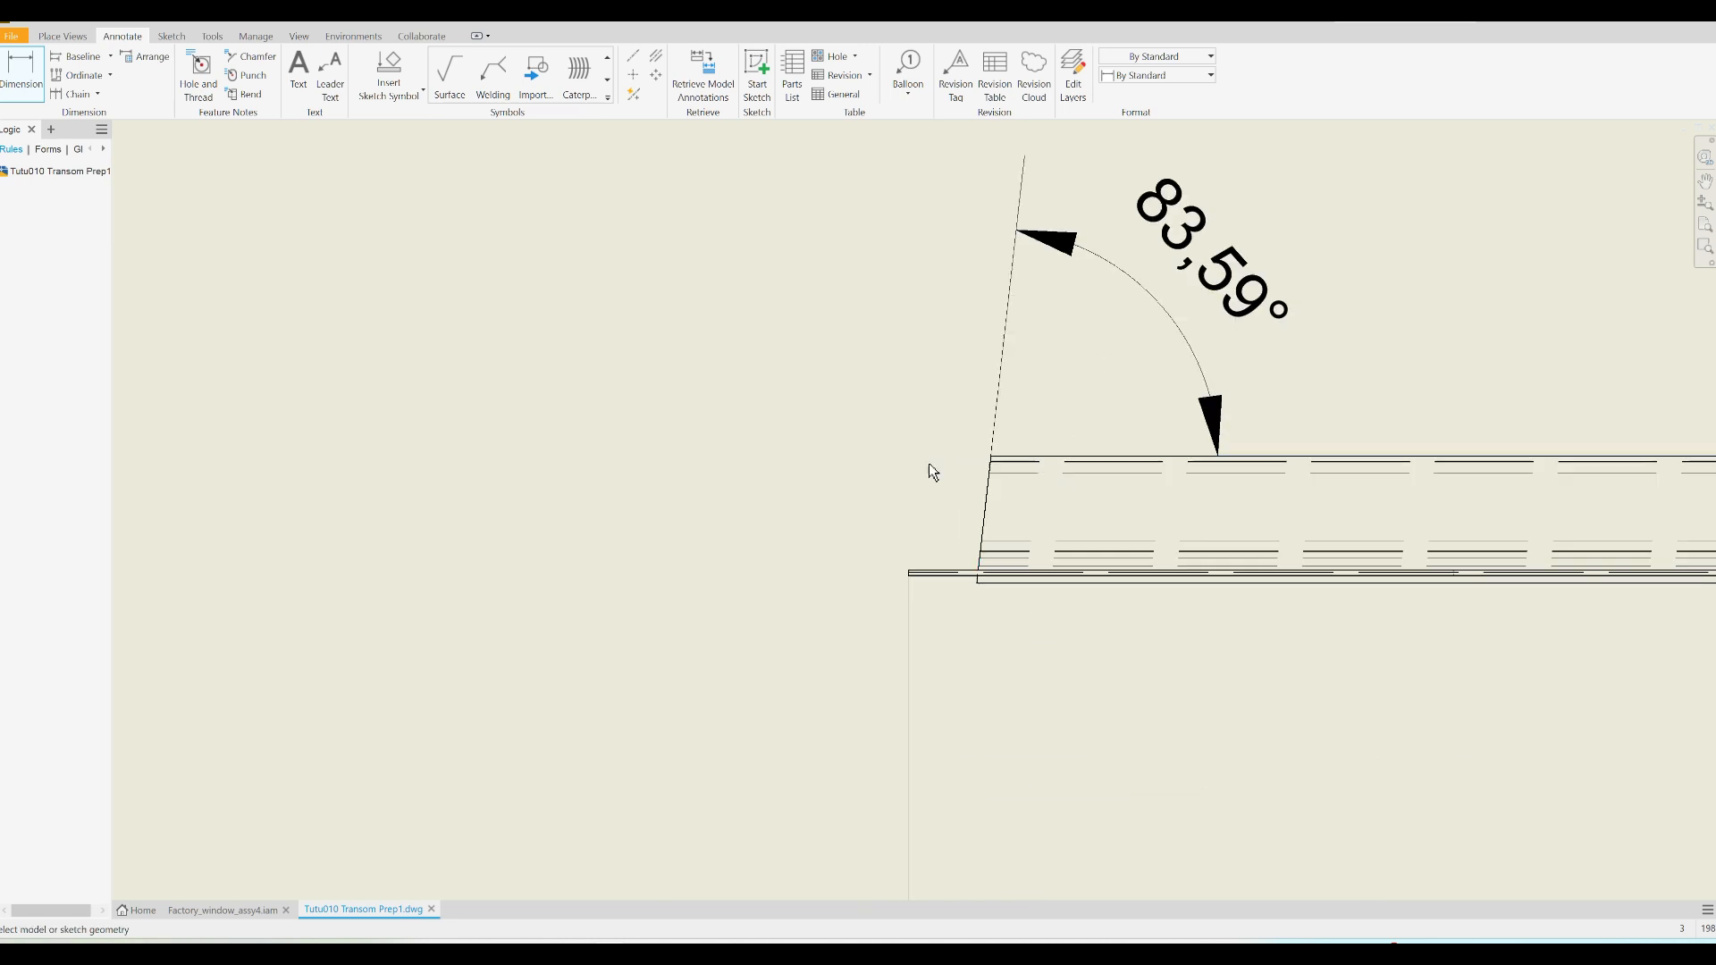
Dimension the angle between the slanted right end and the upper edge of the 1525.88 mm transom
scroll(1282, 505, up, 5)
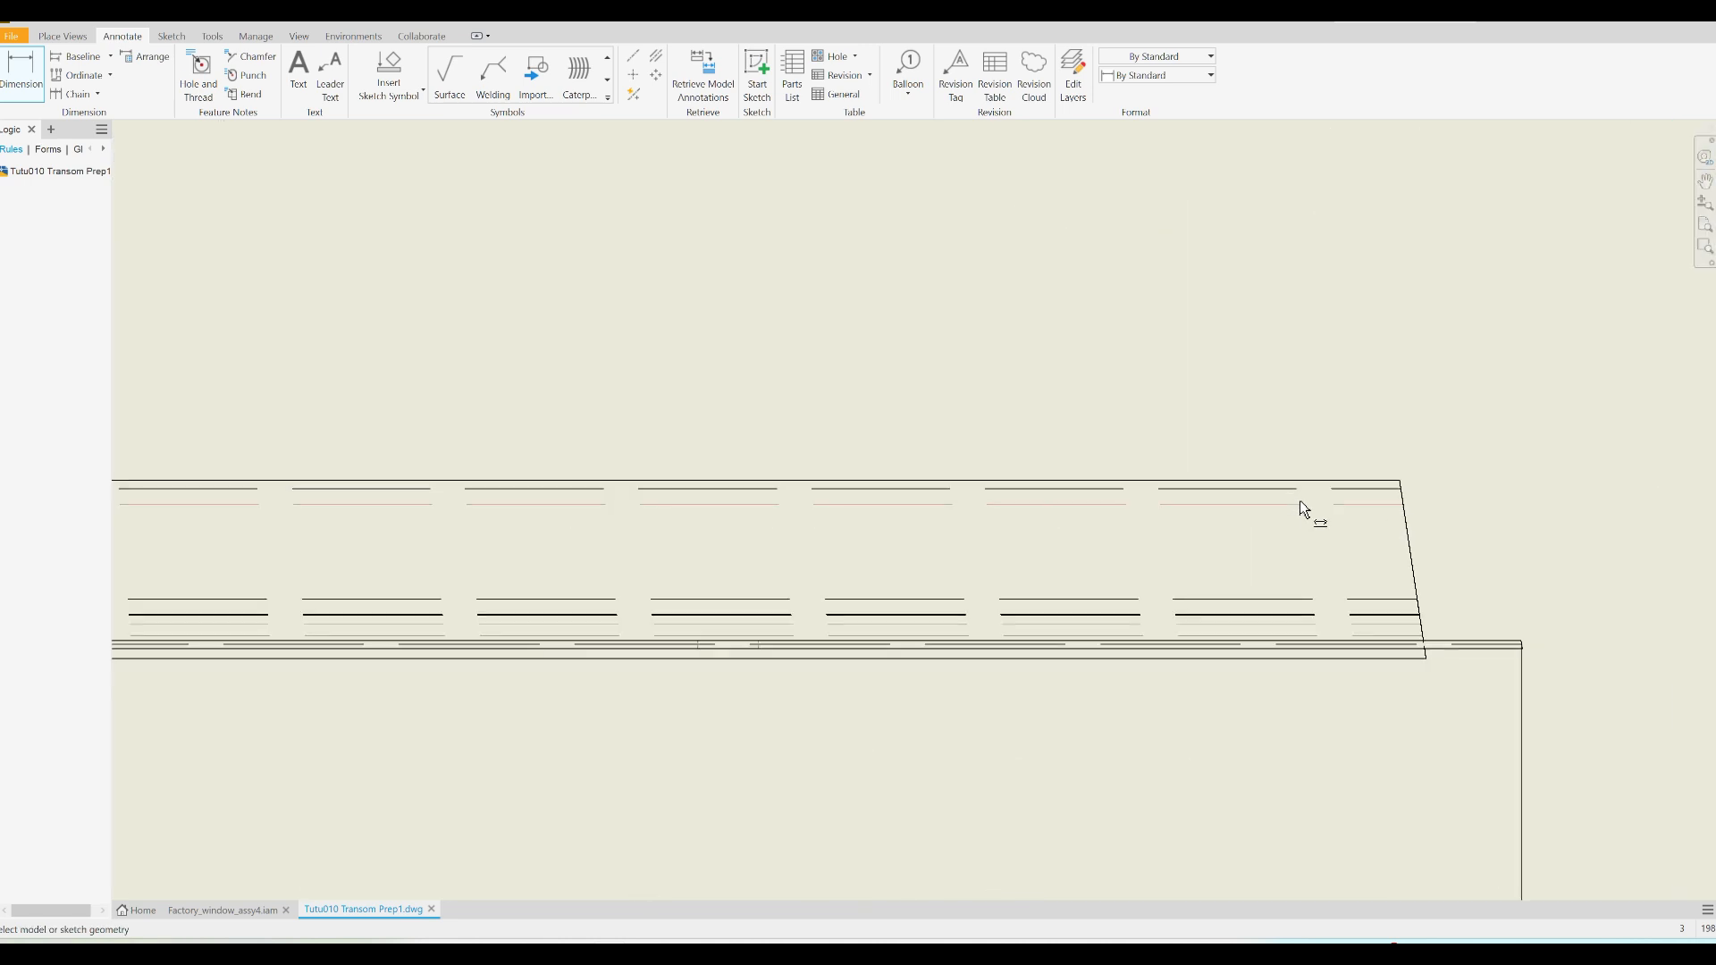
click(1401, 525)
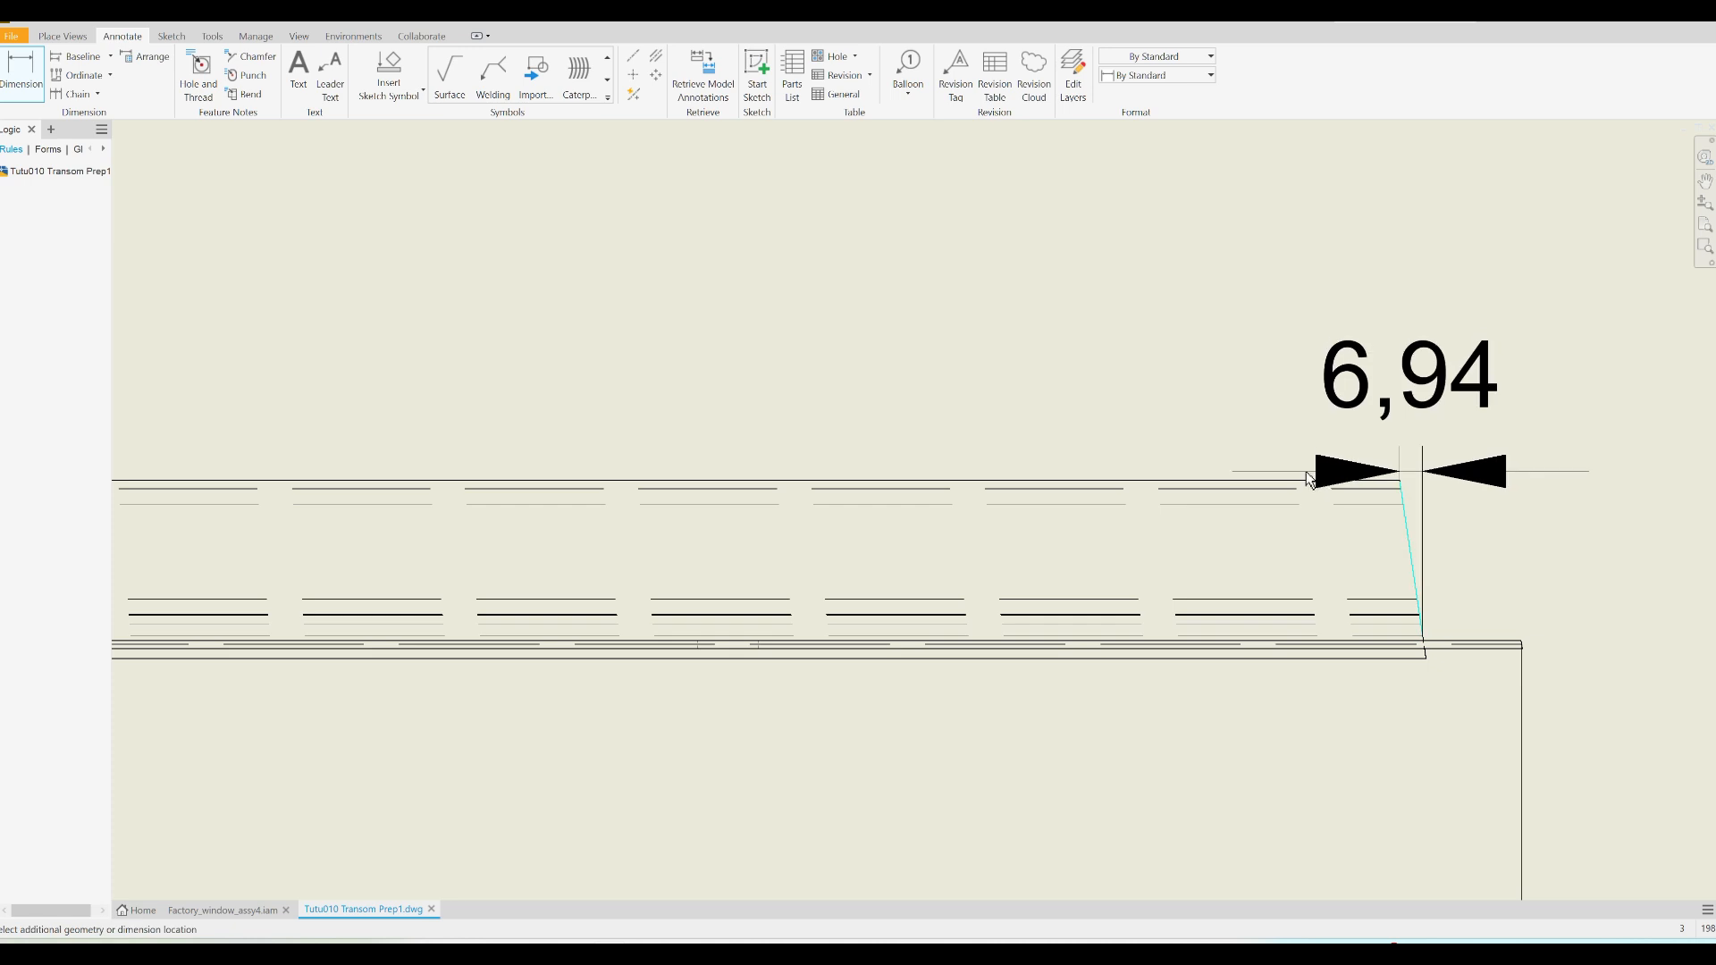
click(1296, 480)
click(1179, 383)
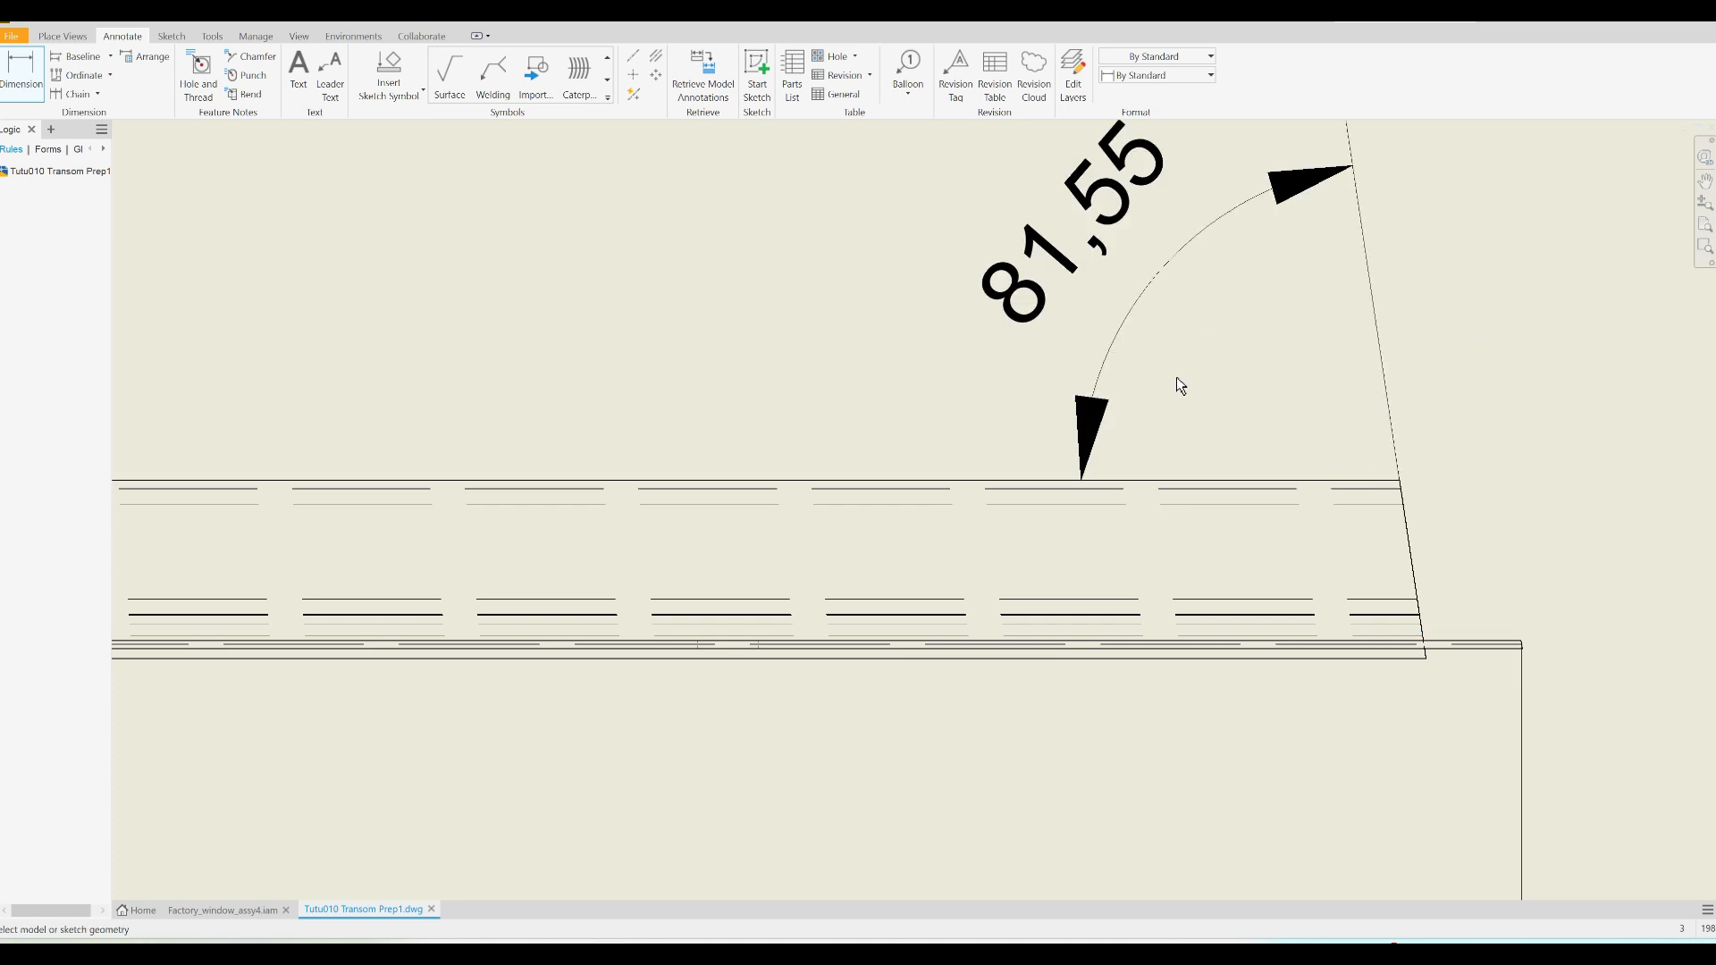
scroll(951, 494, down, 3)
scroll(949, 494, down, 6)
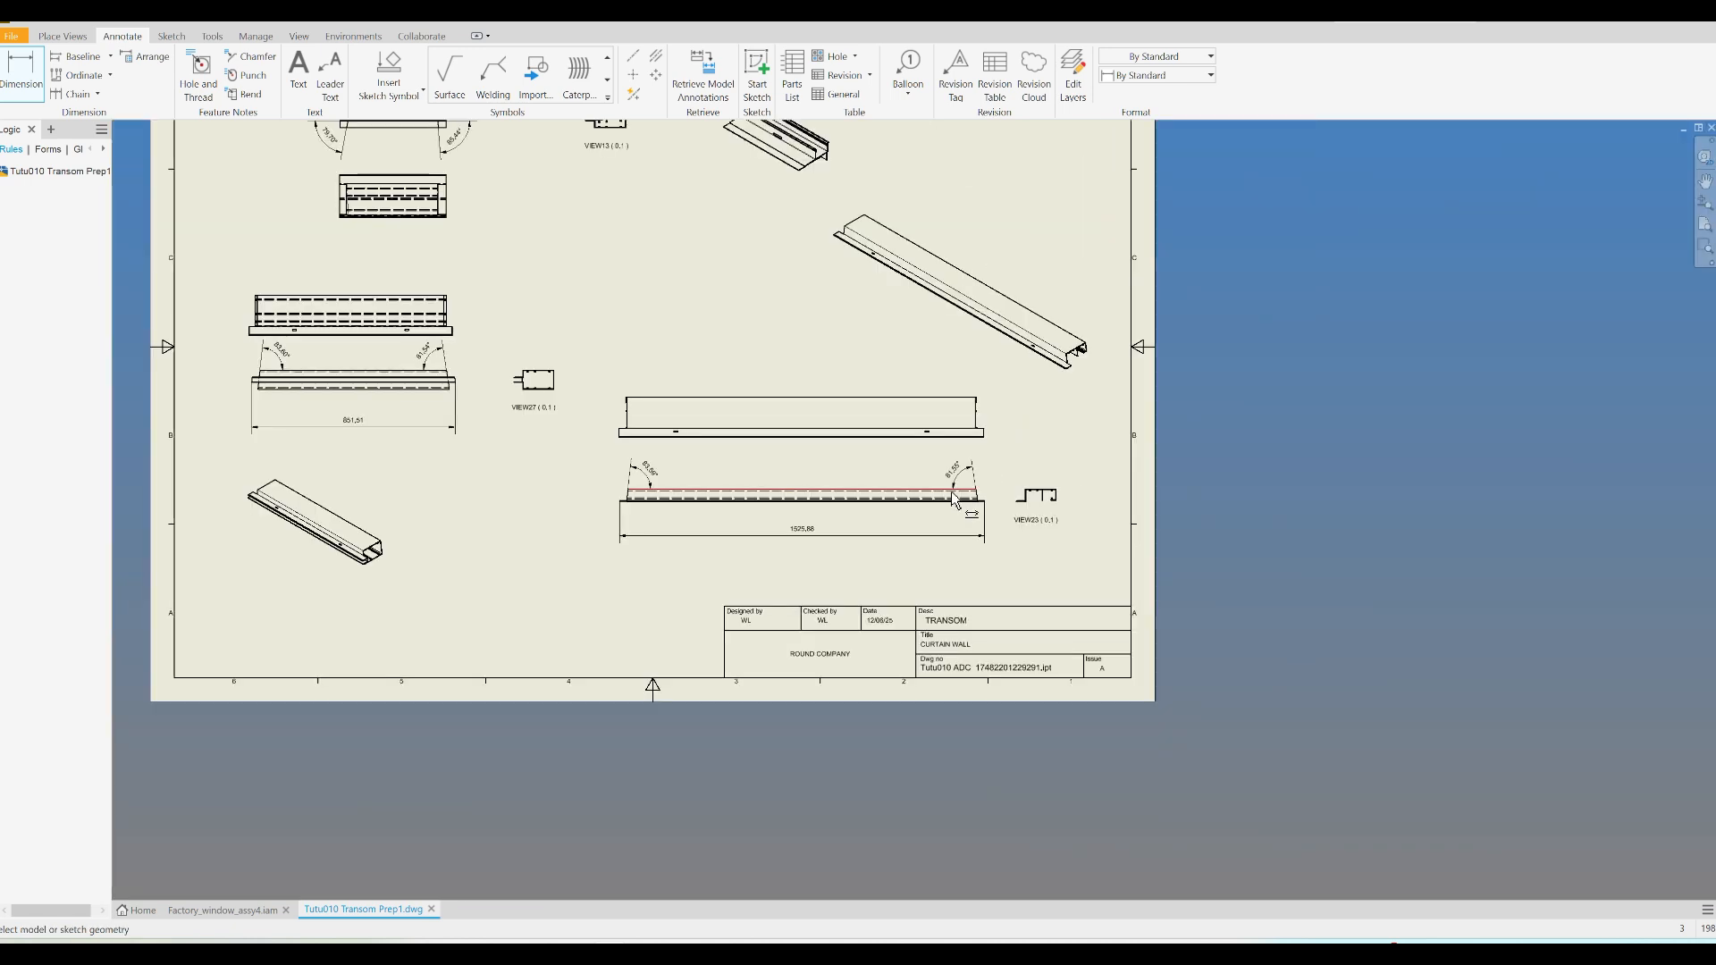
Dimension the distance from the left end of the 1525.88 mm transom to its nearest slot, placed below the view
scroll(1037, 351, up, 5)
scroll(1035, 350, down, 2)
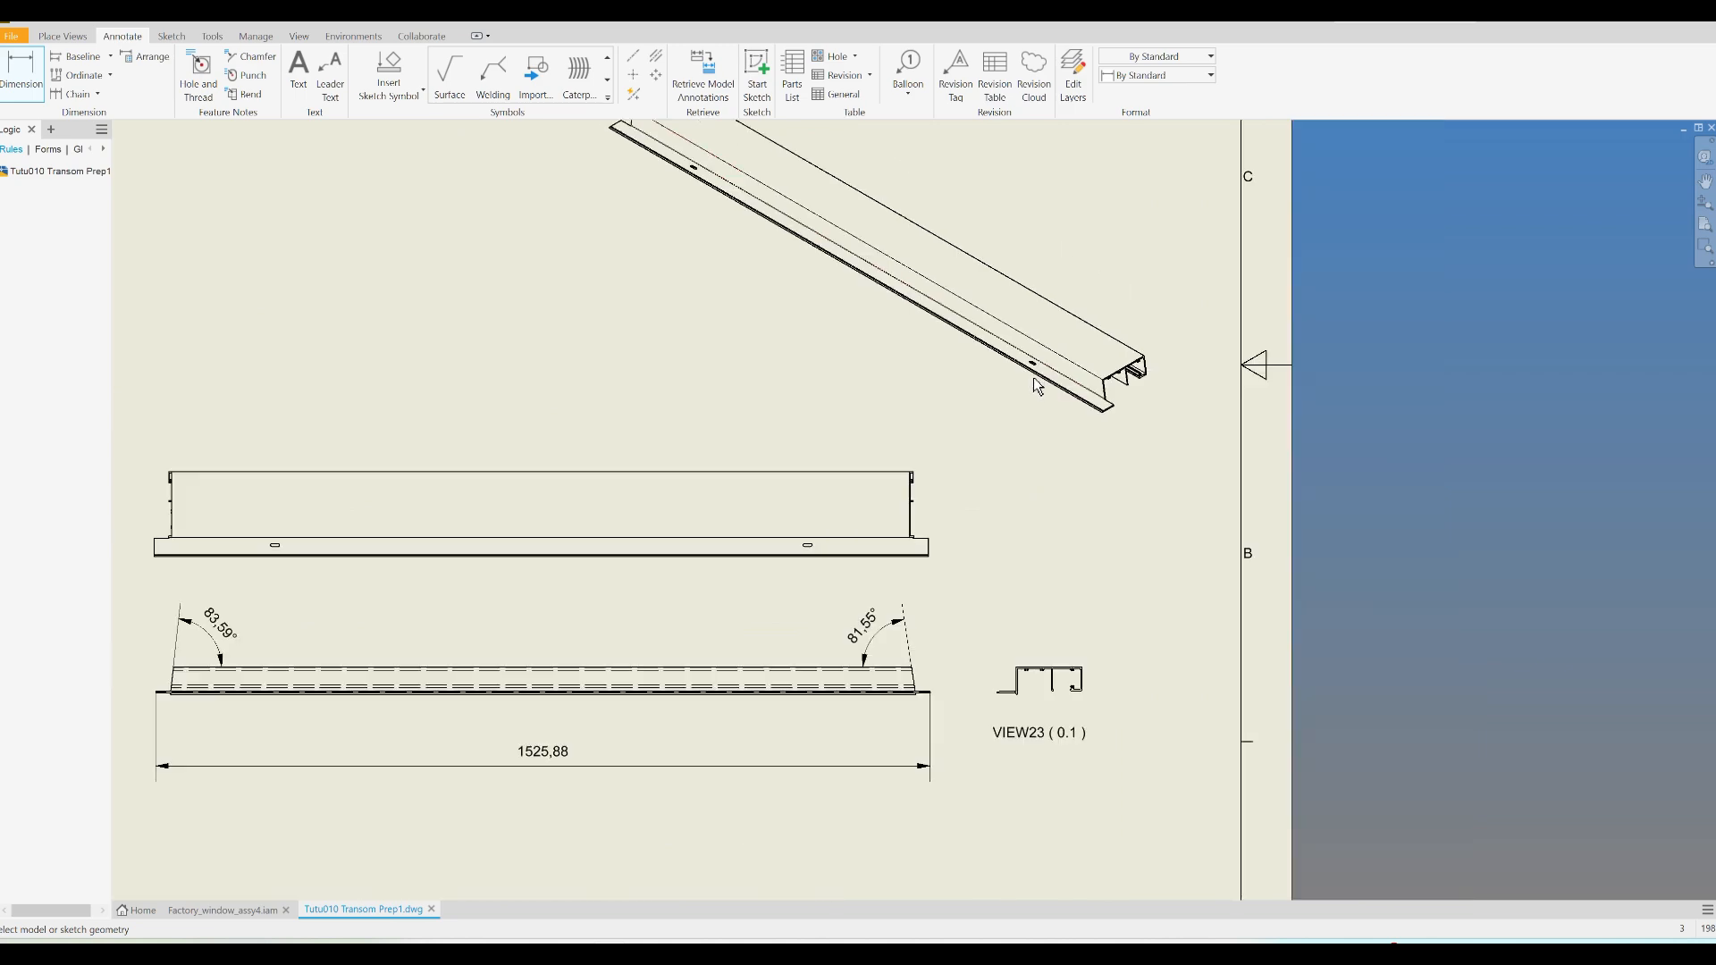
mouse_move(1034, 378)
middle_down()
mouse_move(1135, 643)
mouse_move(1235, 467)
middle_up()
scroll(523, 591, up, 5)
scroll(521, 615, down, 2)
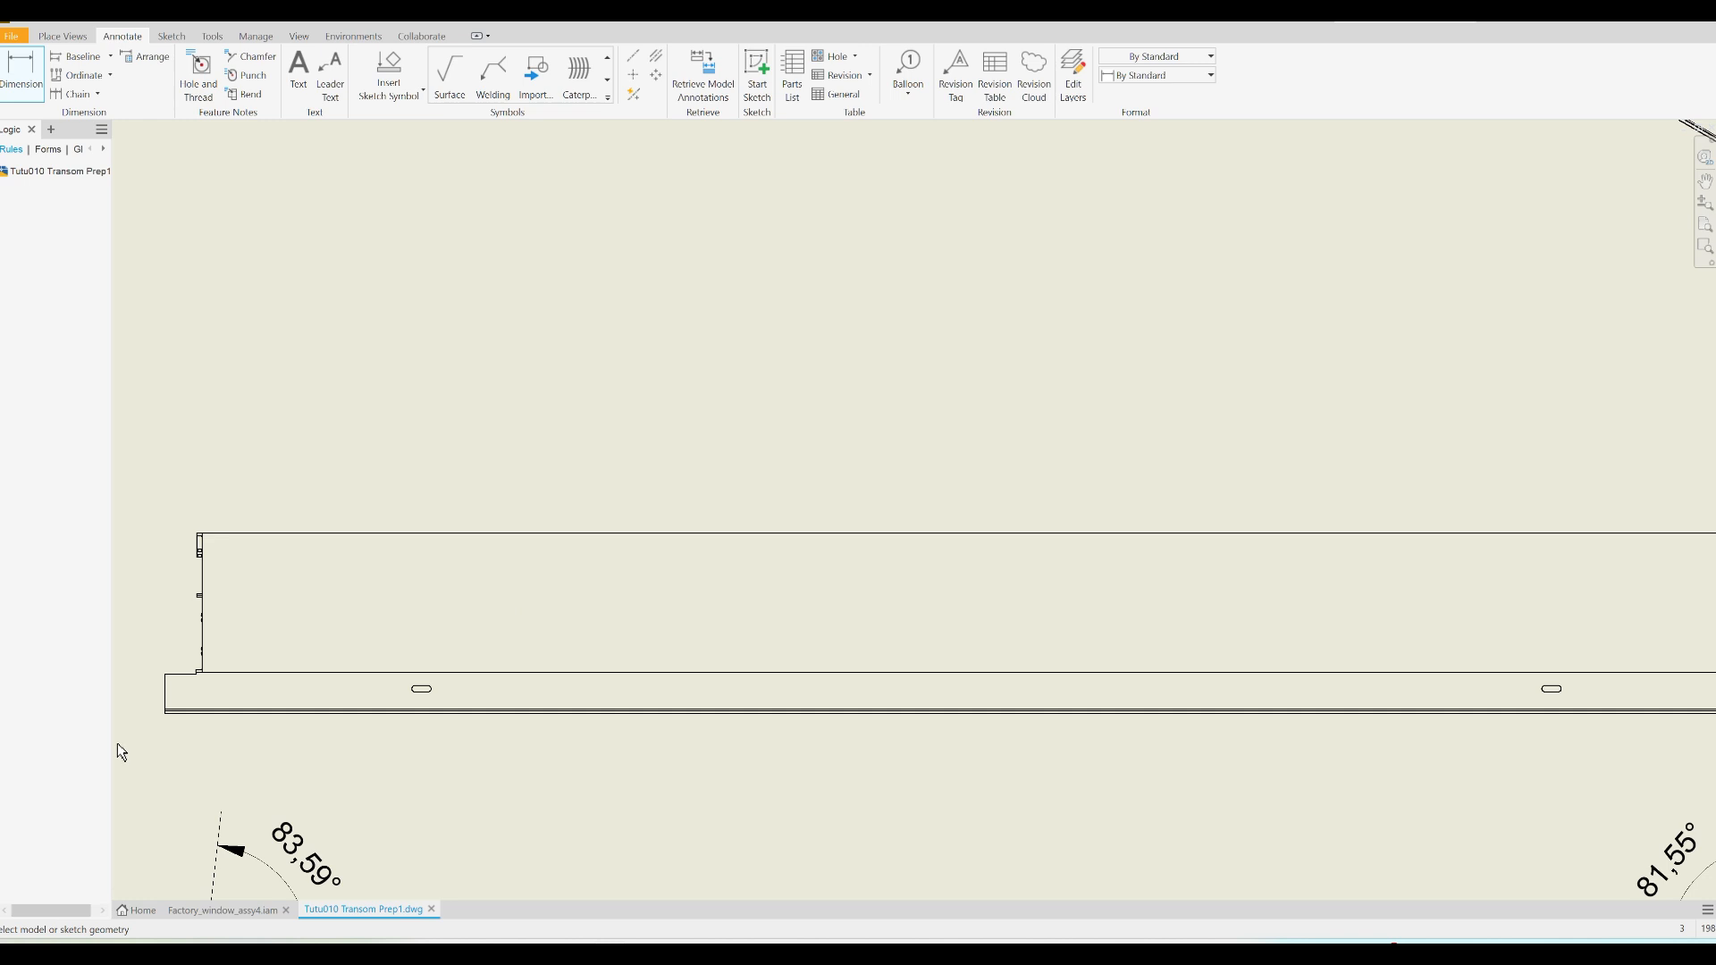
scroll(155, 695, up, 4)
scroll(186, 695, up, 4)
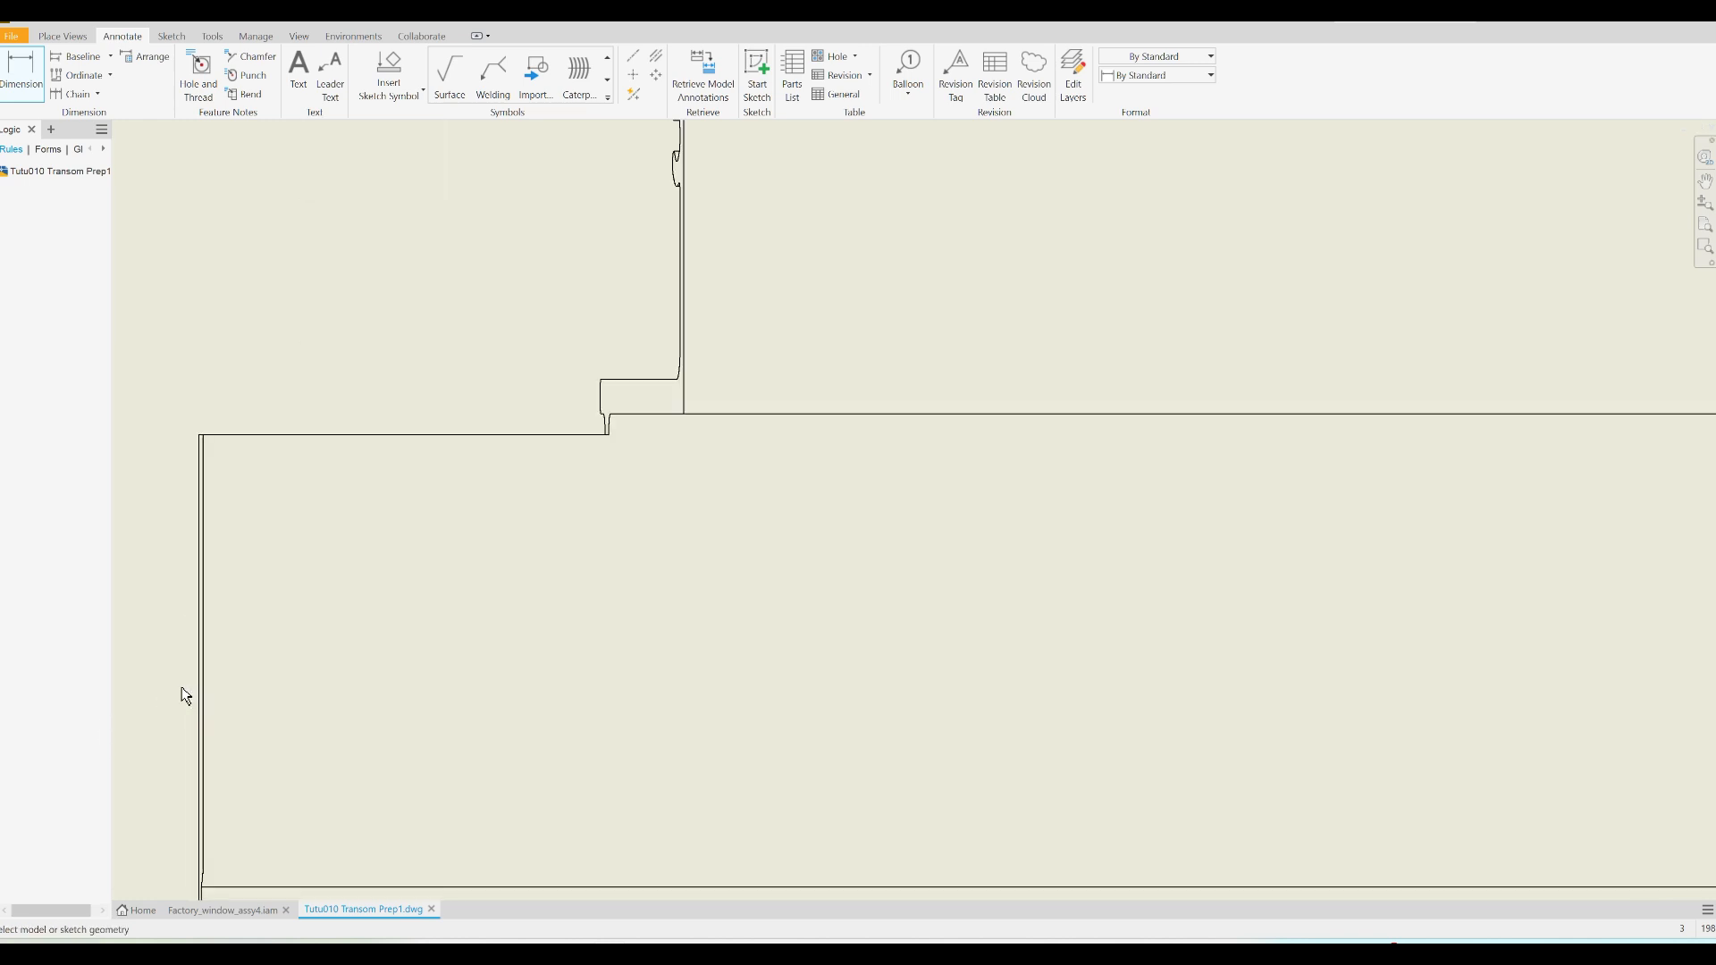
click(196, 679)
scroll(195, 679, down, 3)
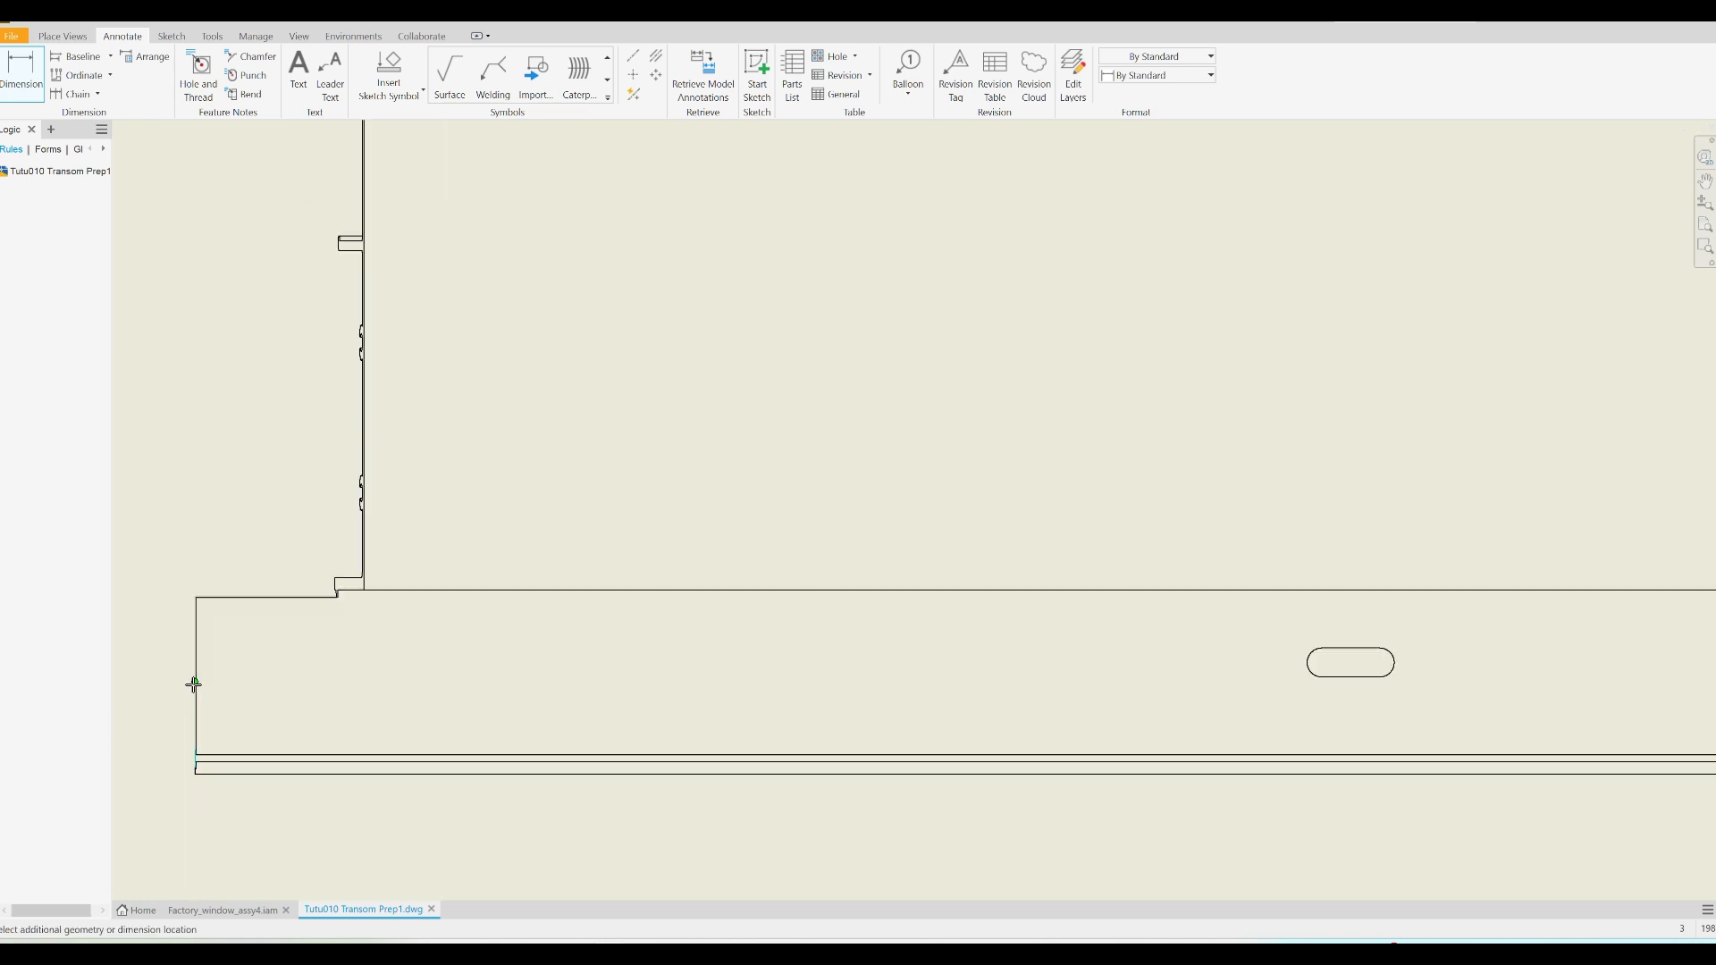
click(1350, 646)
scroll(1349, 646, down, 4)
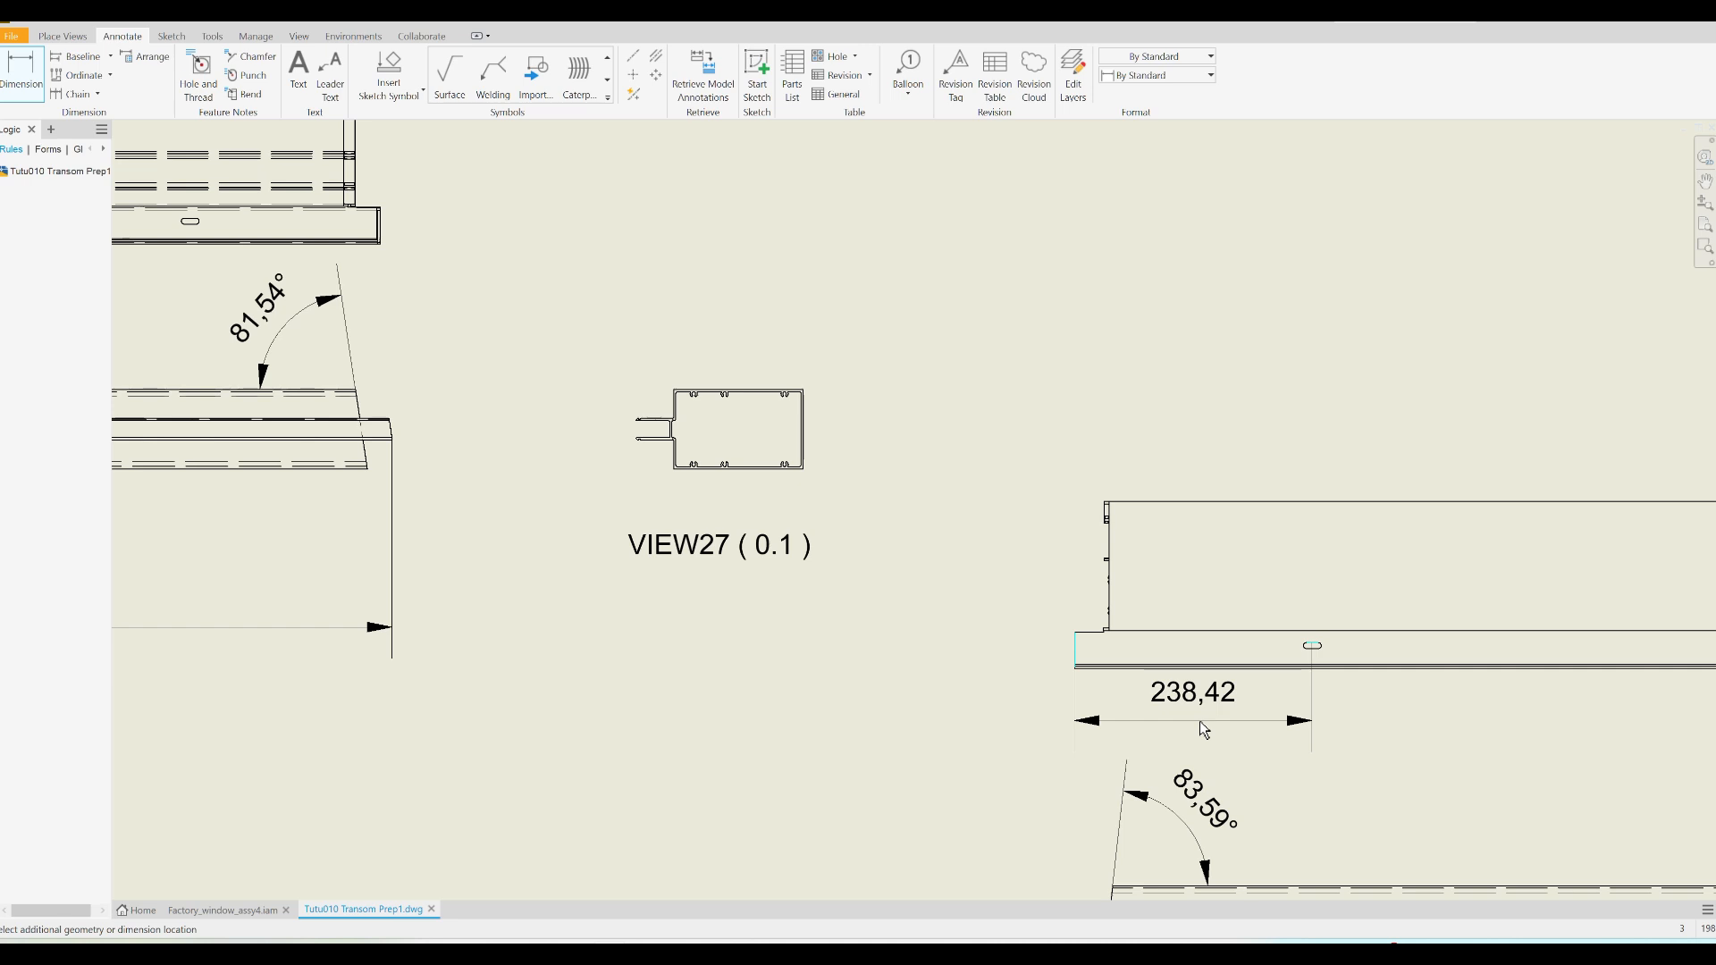
middle_drag(1200, 720, 54, 727)
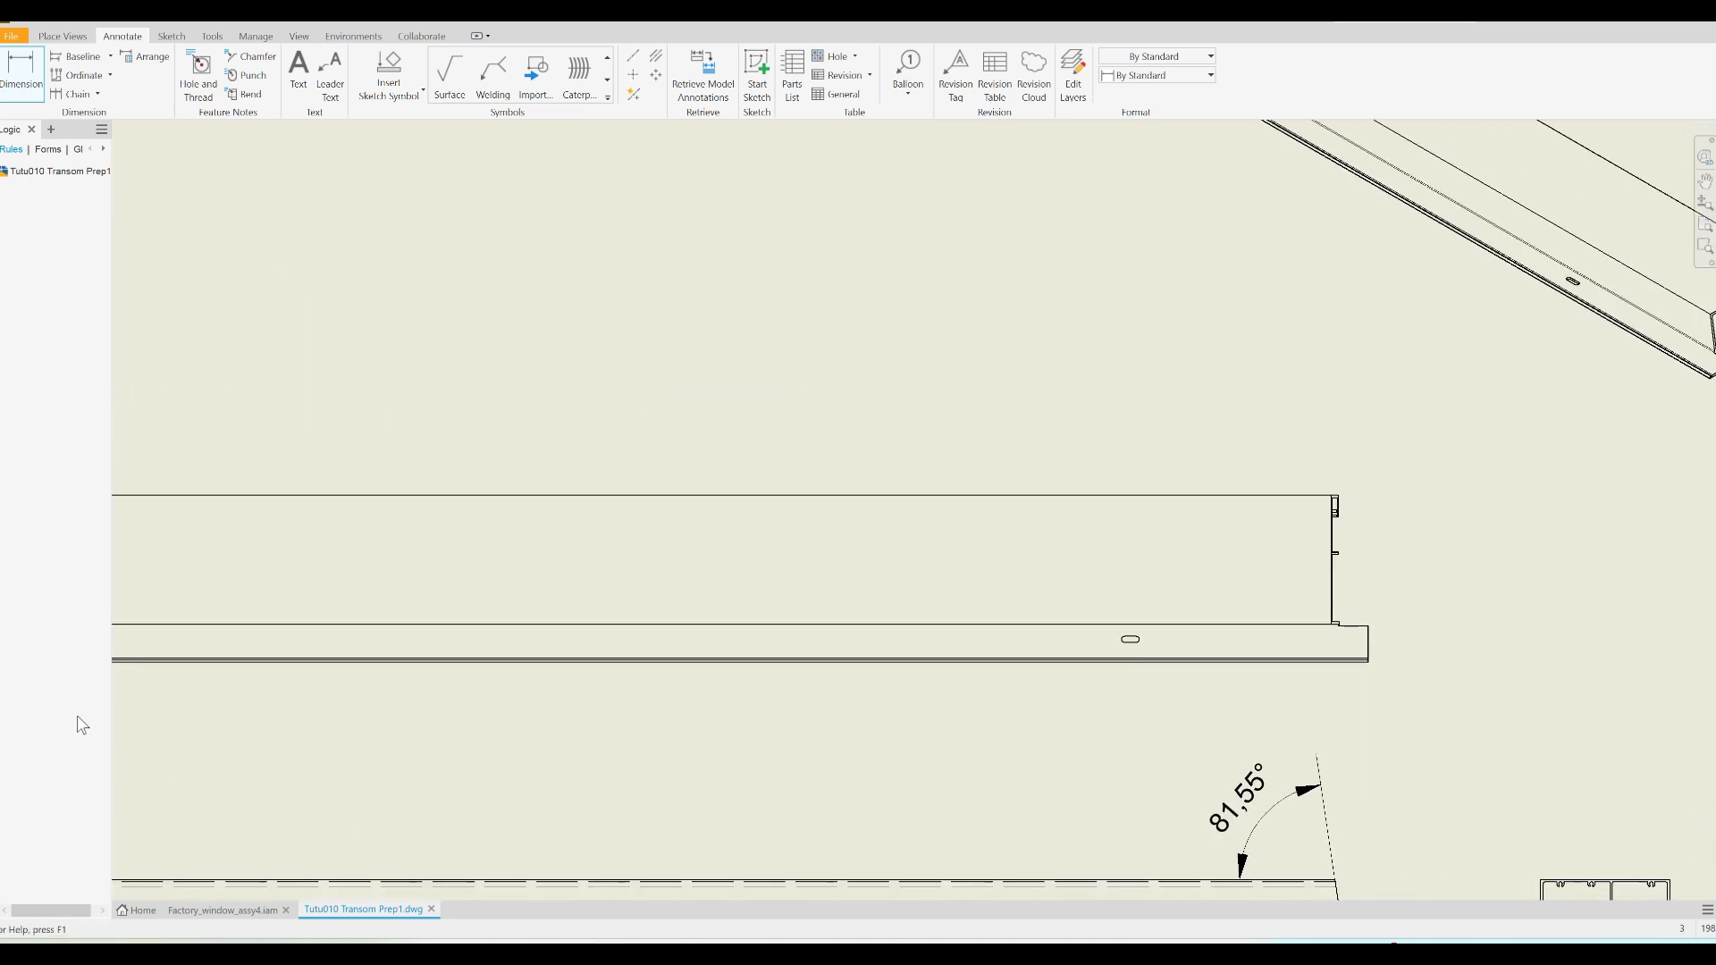
Dimension the distance from the right end of the 1525.88 mm transom to its nearest slot, placed below the view
scroll(845, 657, down, 2)
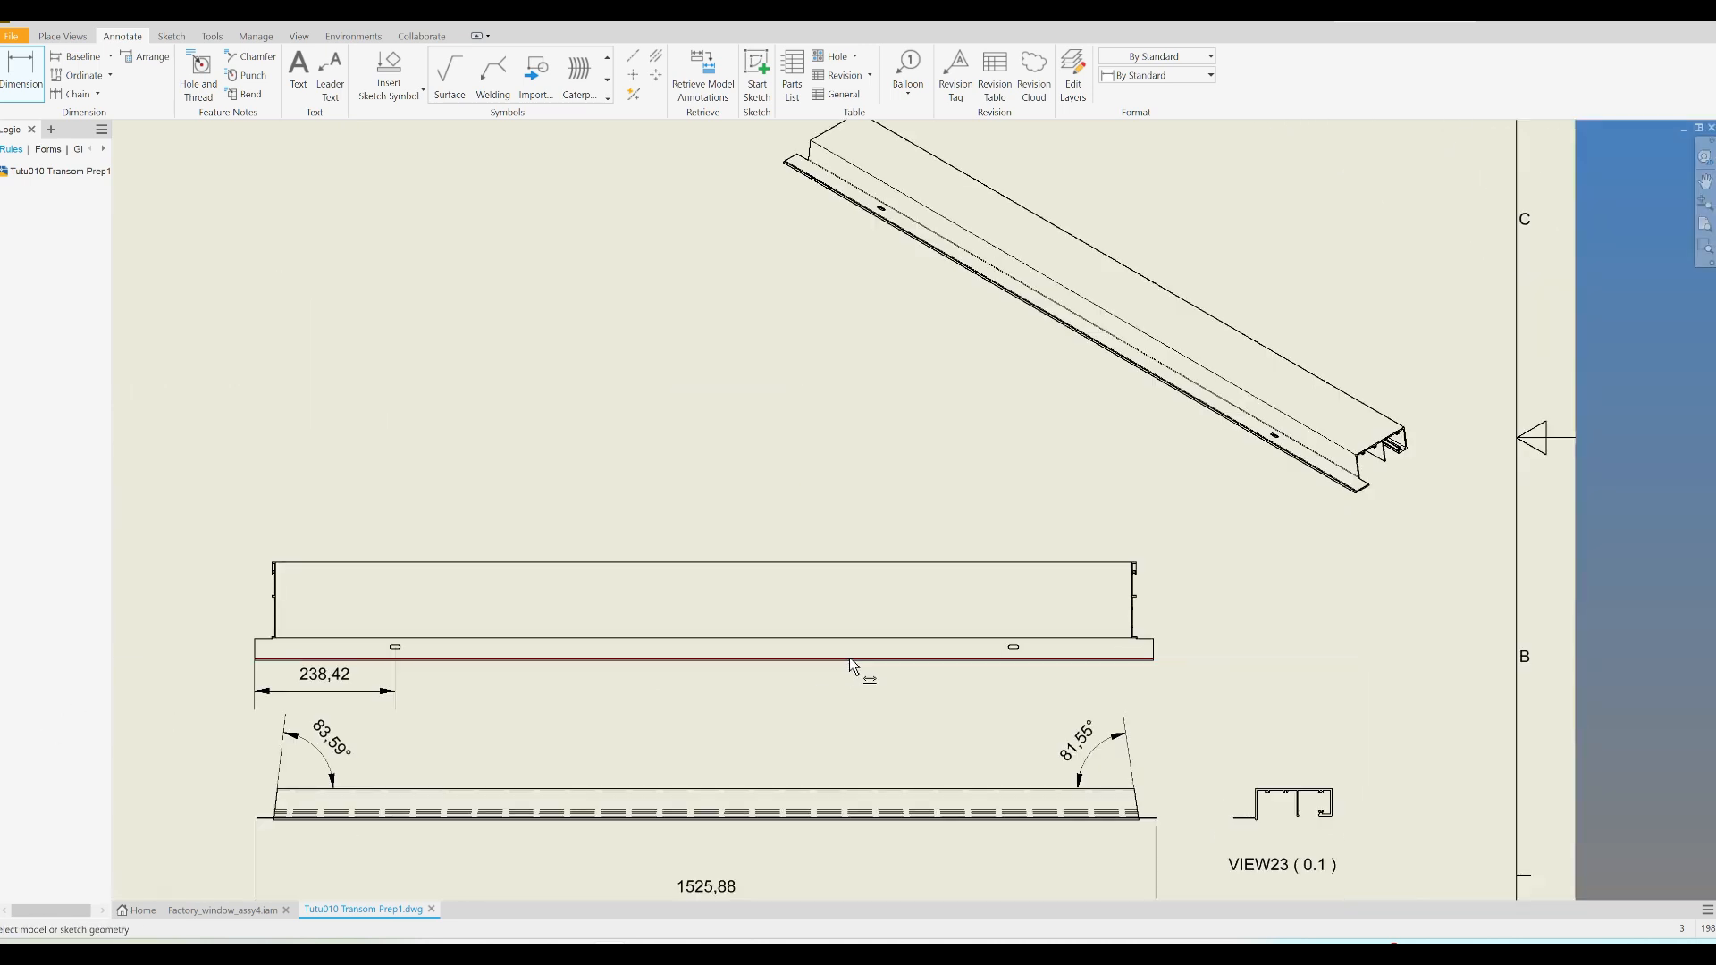
scroll(1334, 712, up, 5)
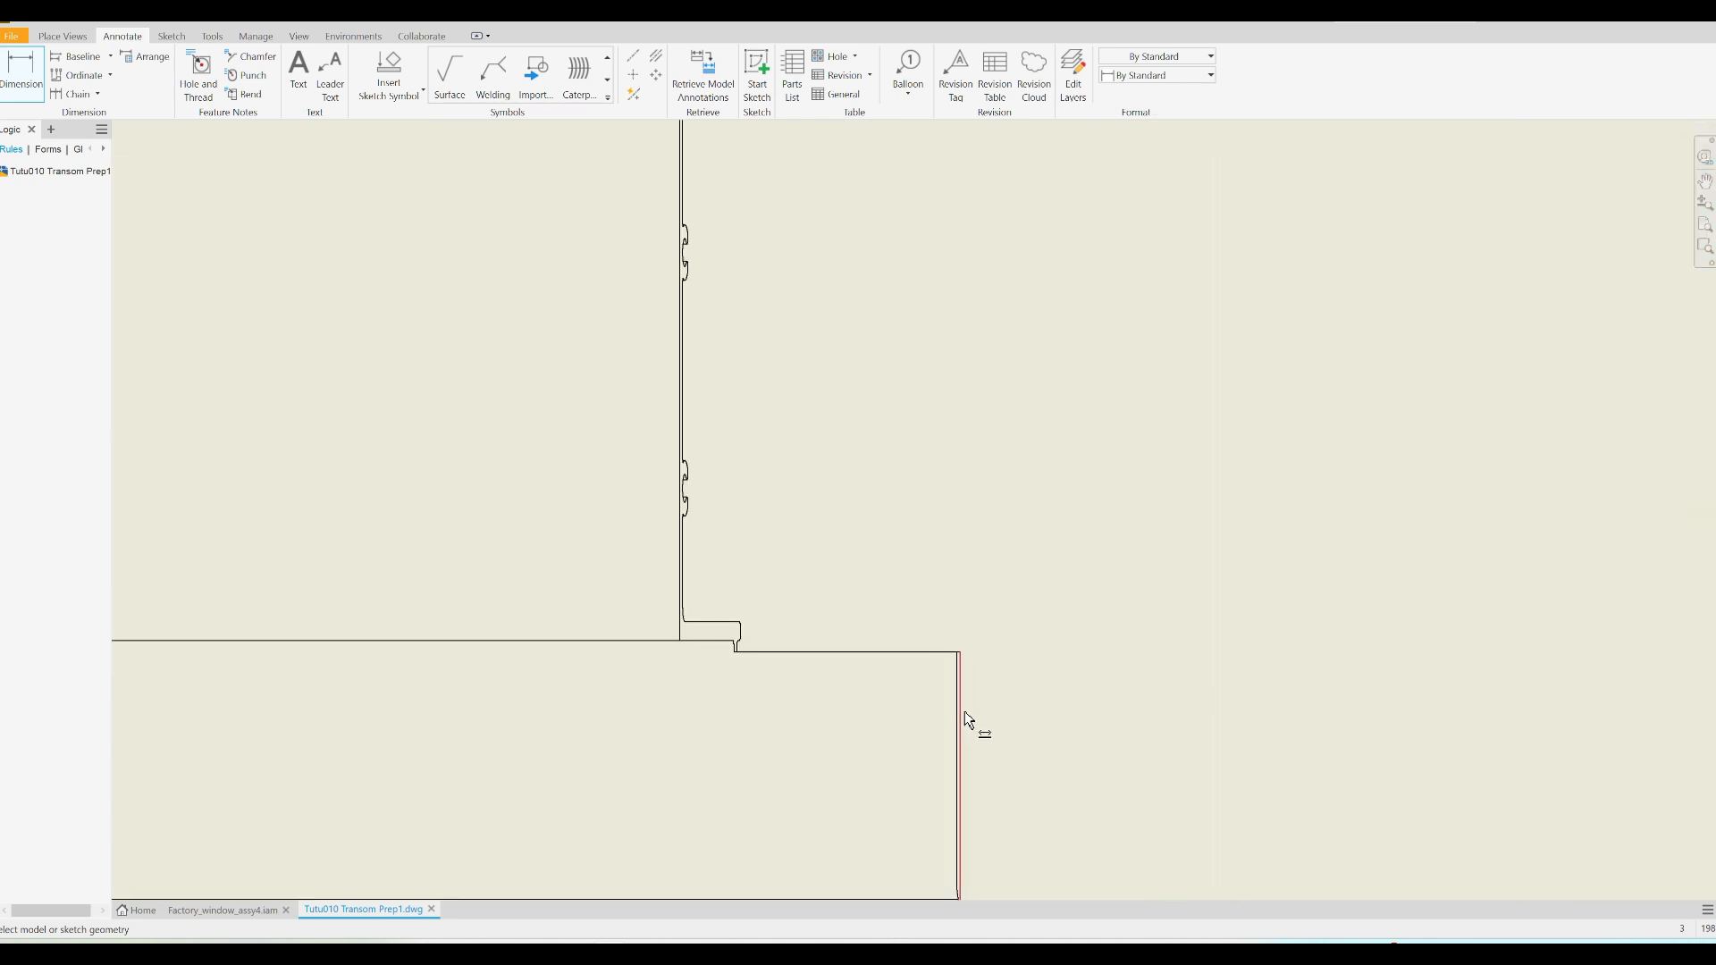
click(961, 715)
scroll(1028, 679, down, 5)
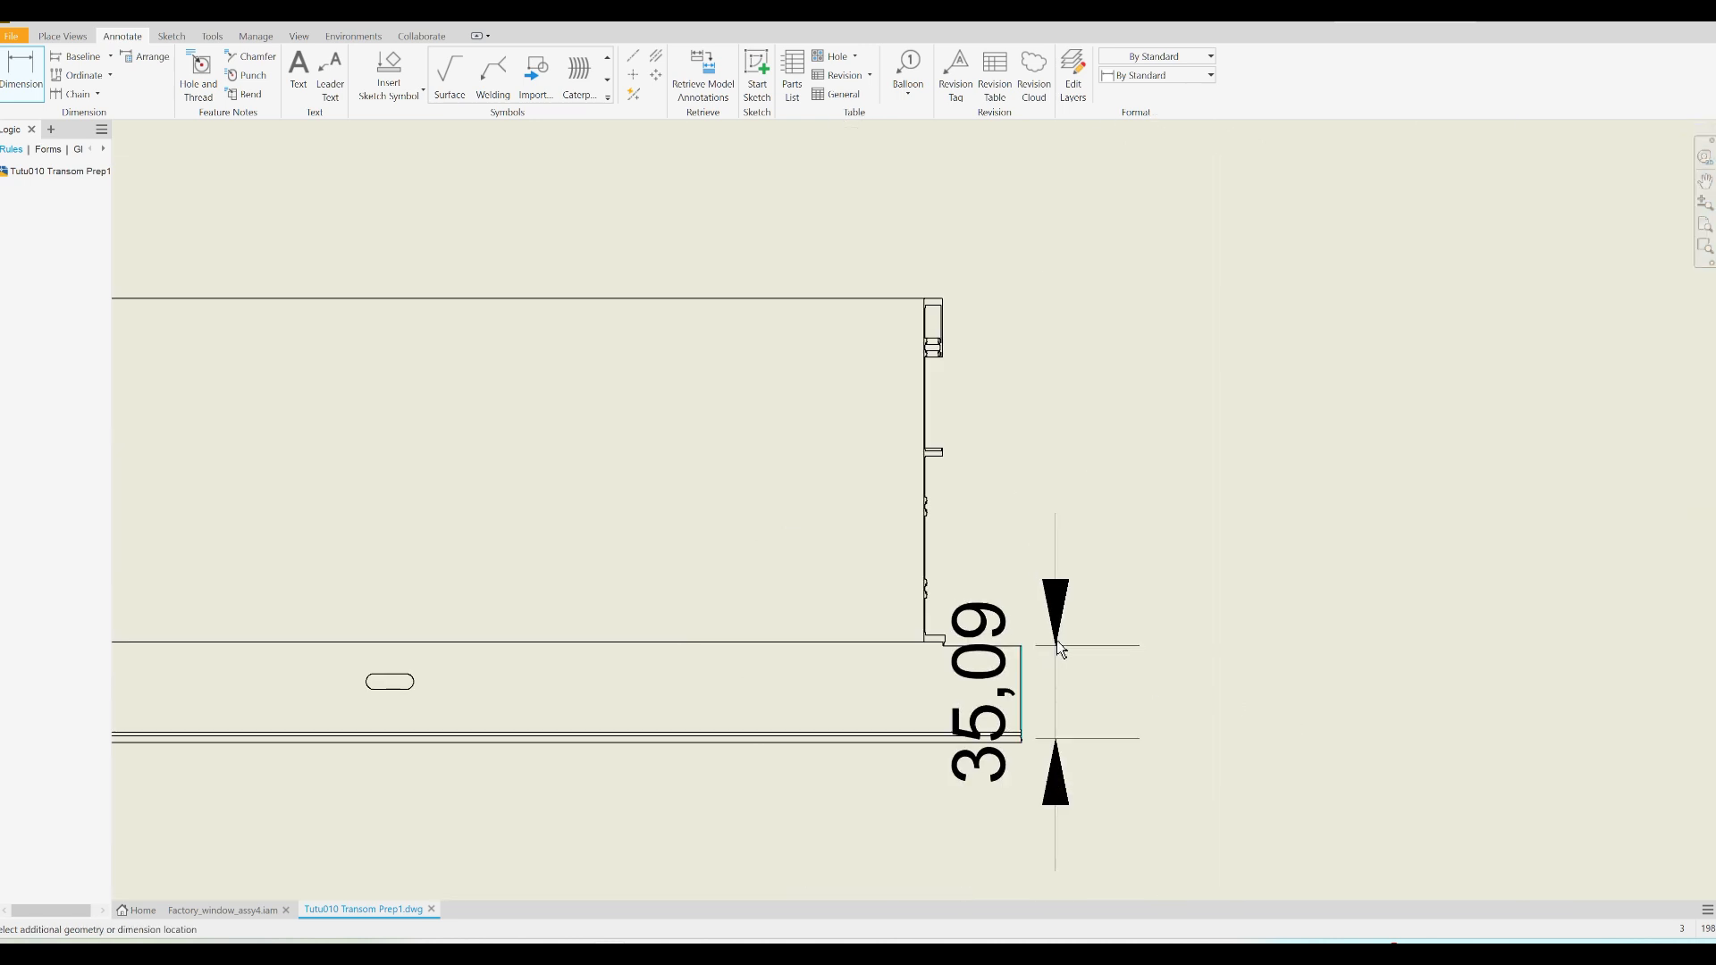
click(662, 658)
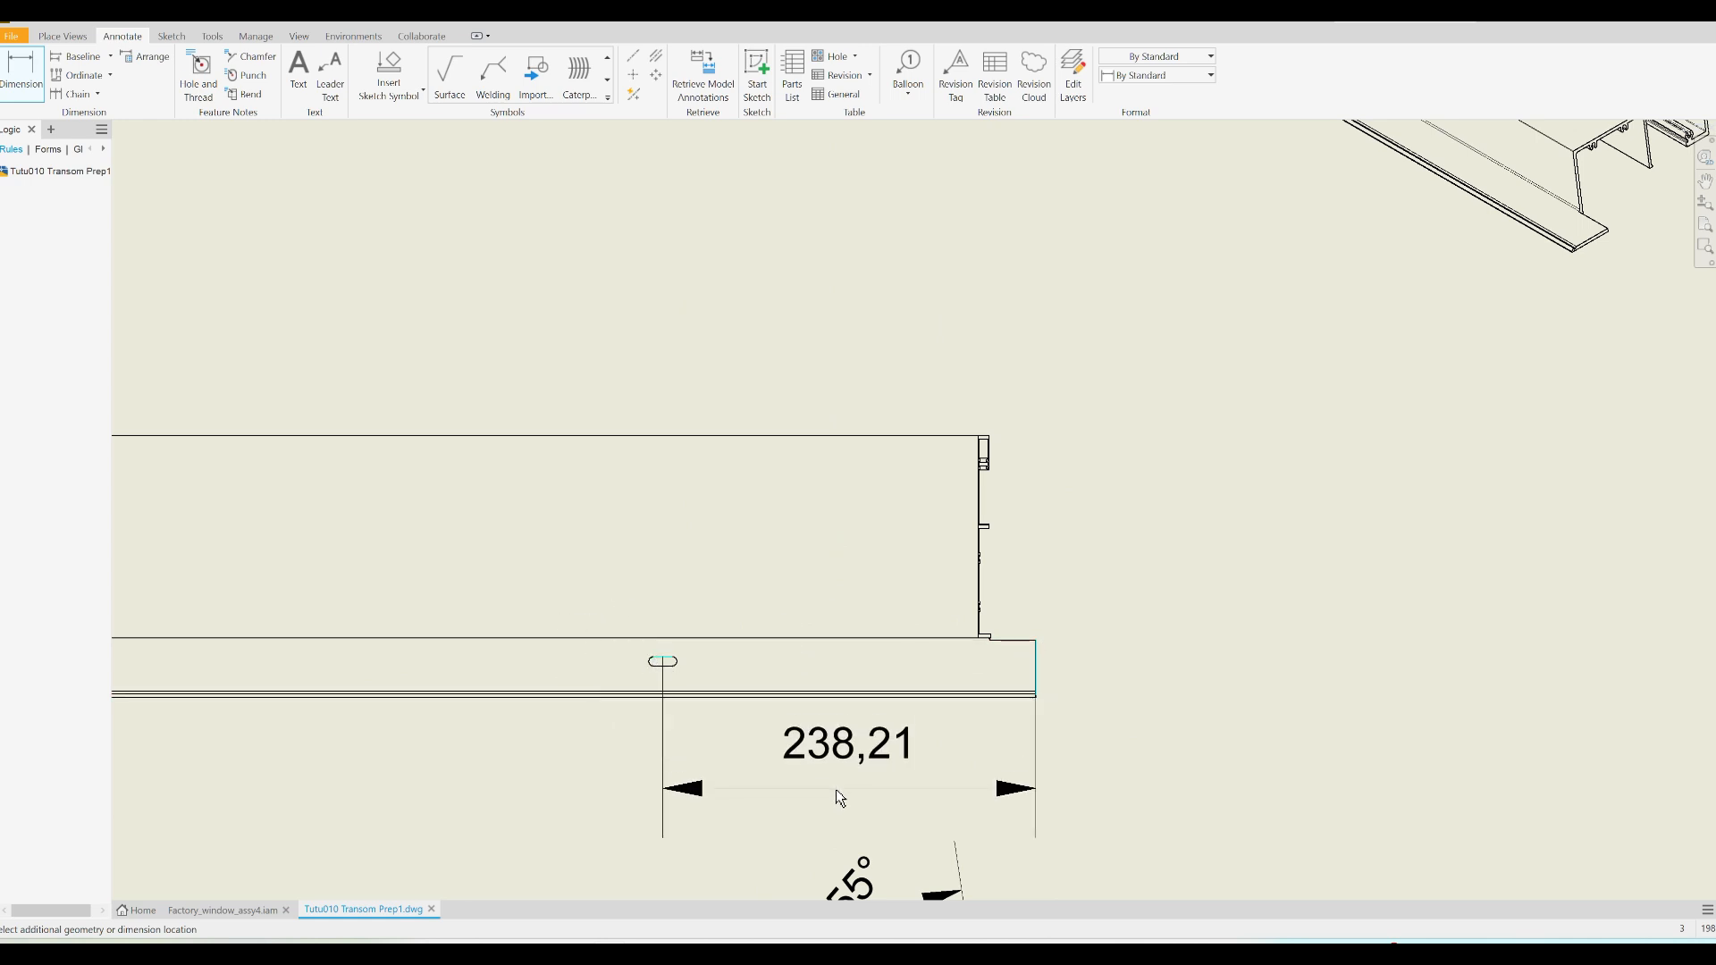
scroll(844, 787, down, 6)
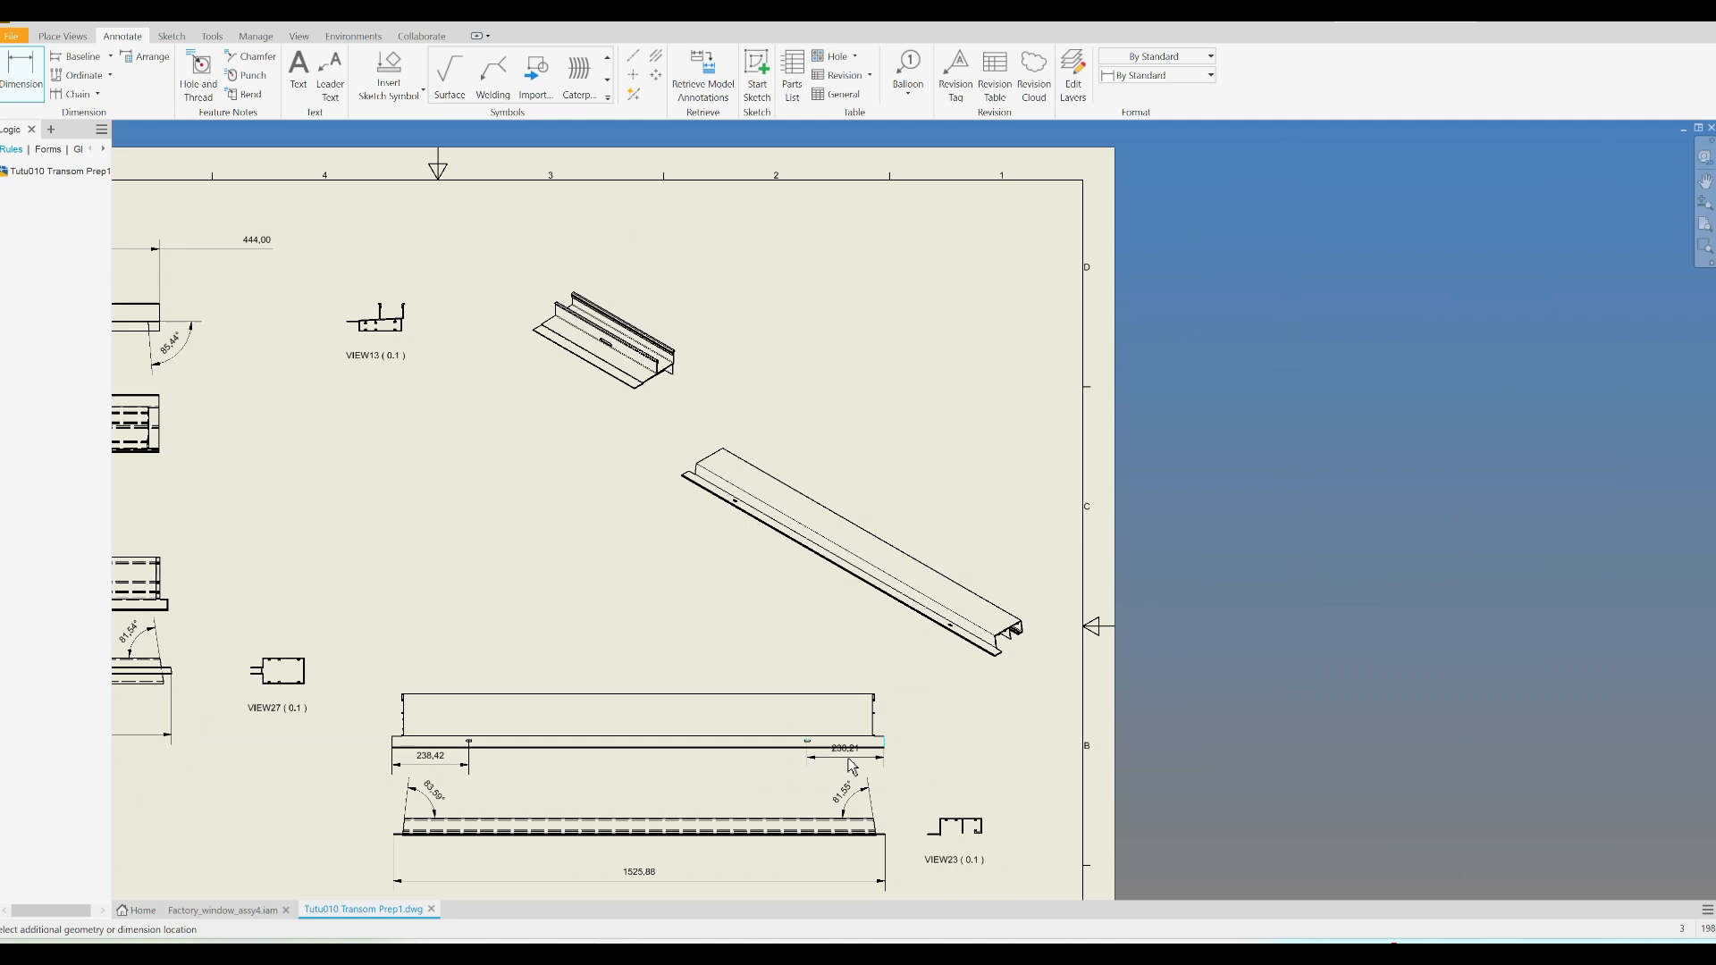
click(843, 763)
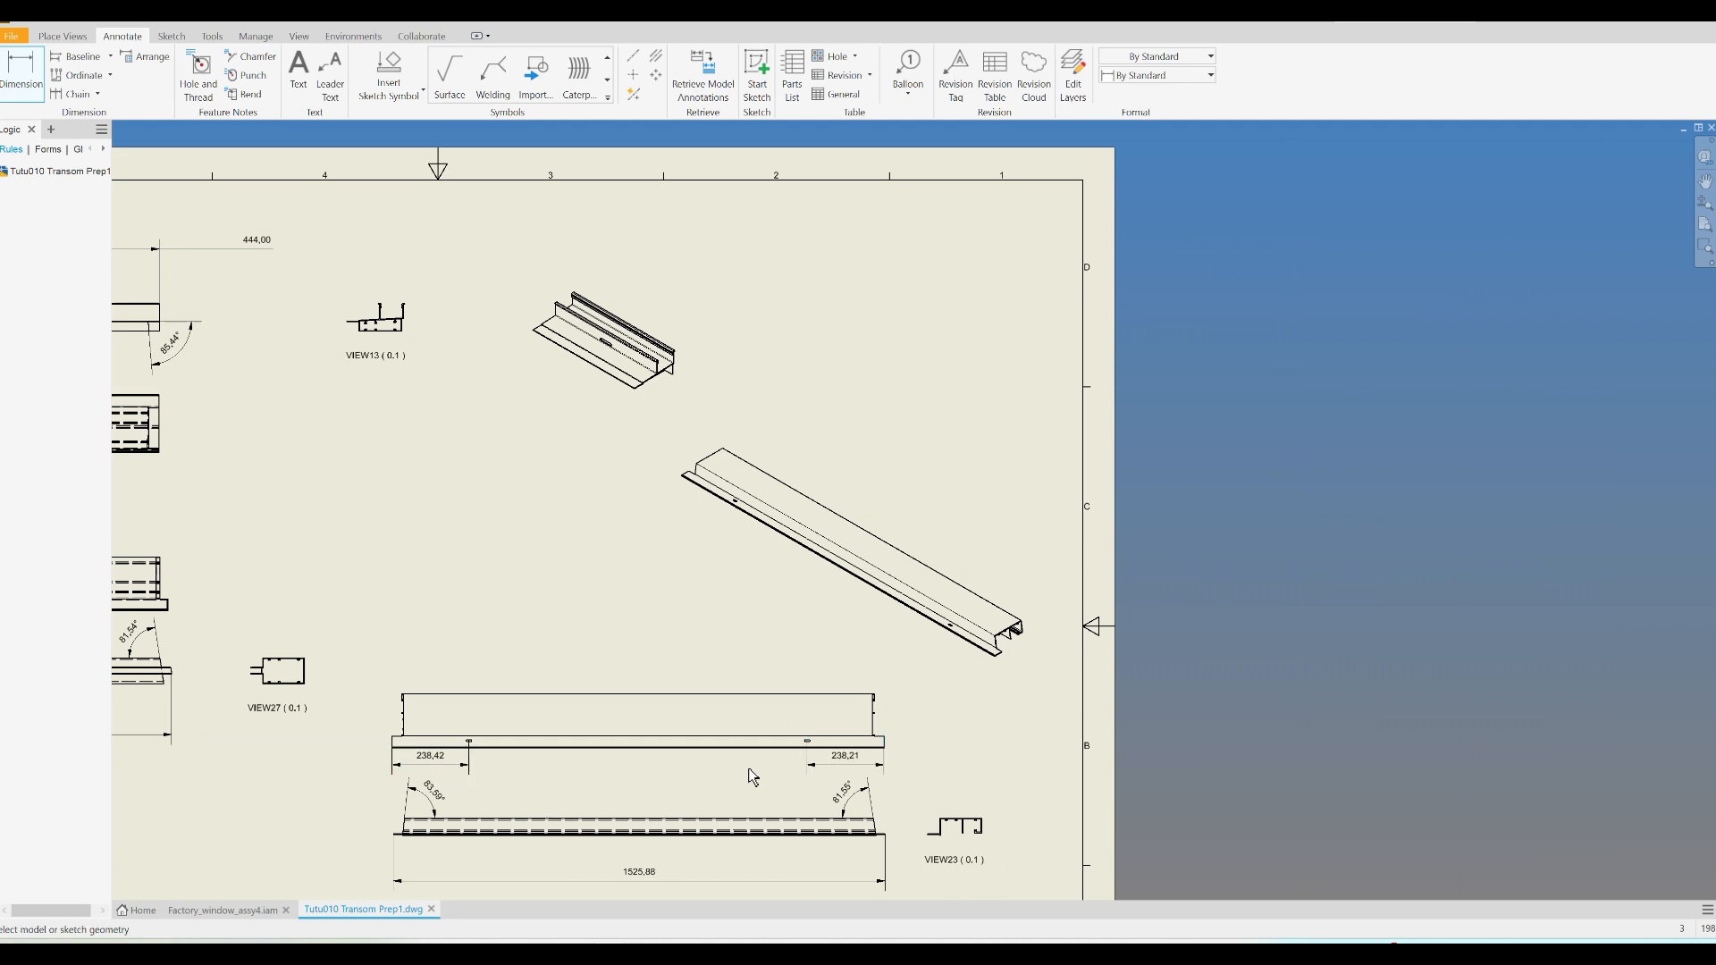
Dimension the distance from the left end of the 444 mm transom to its slot, placed between the view and the overall length dimension
scroll(887, 607, down, 2)
scroll(356, 393, up, 4)
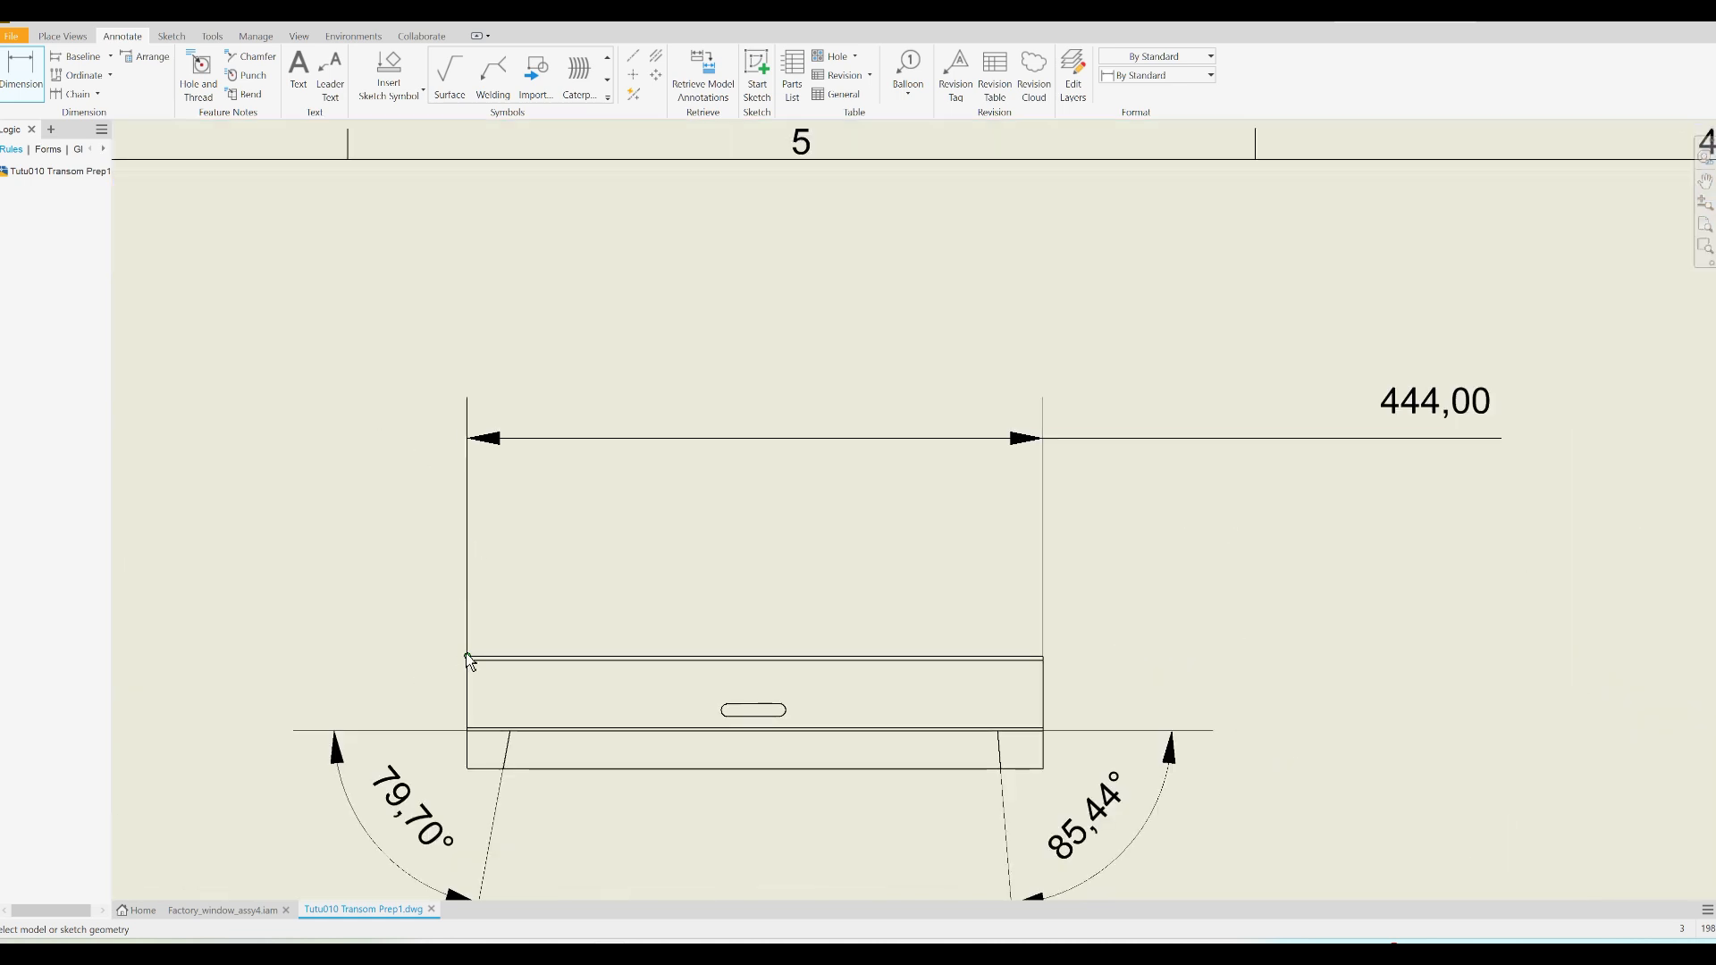
click(468, 659)
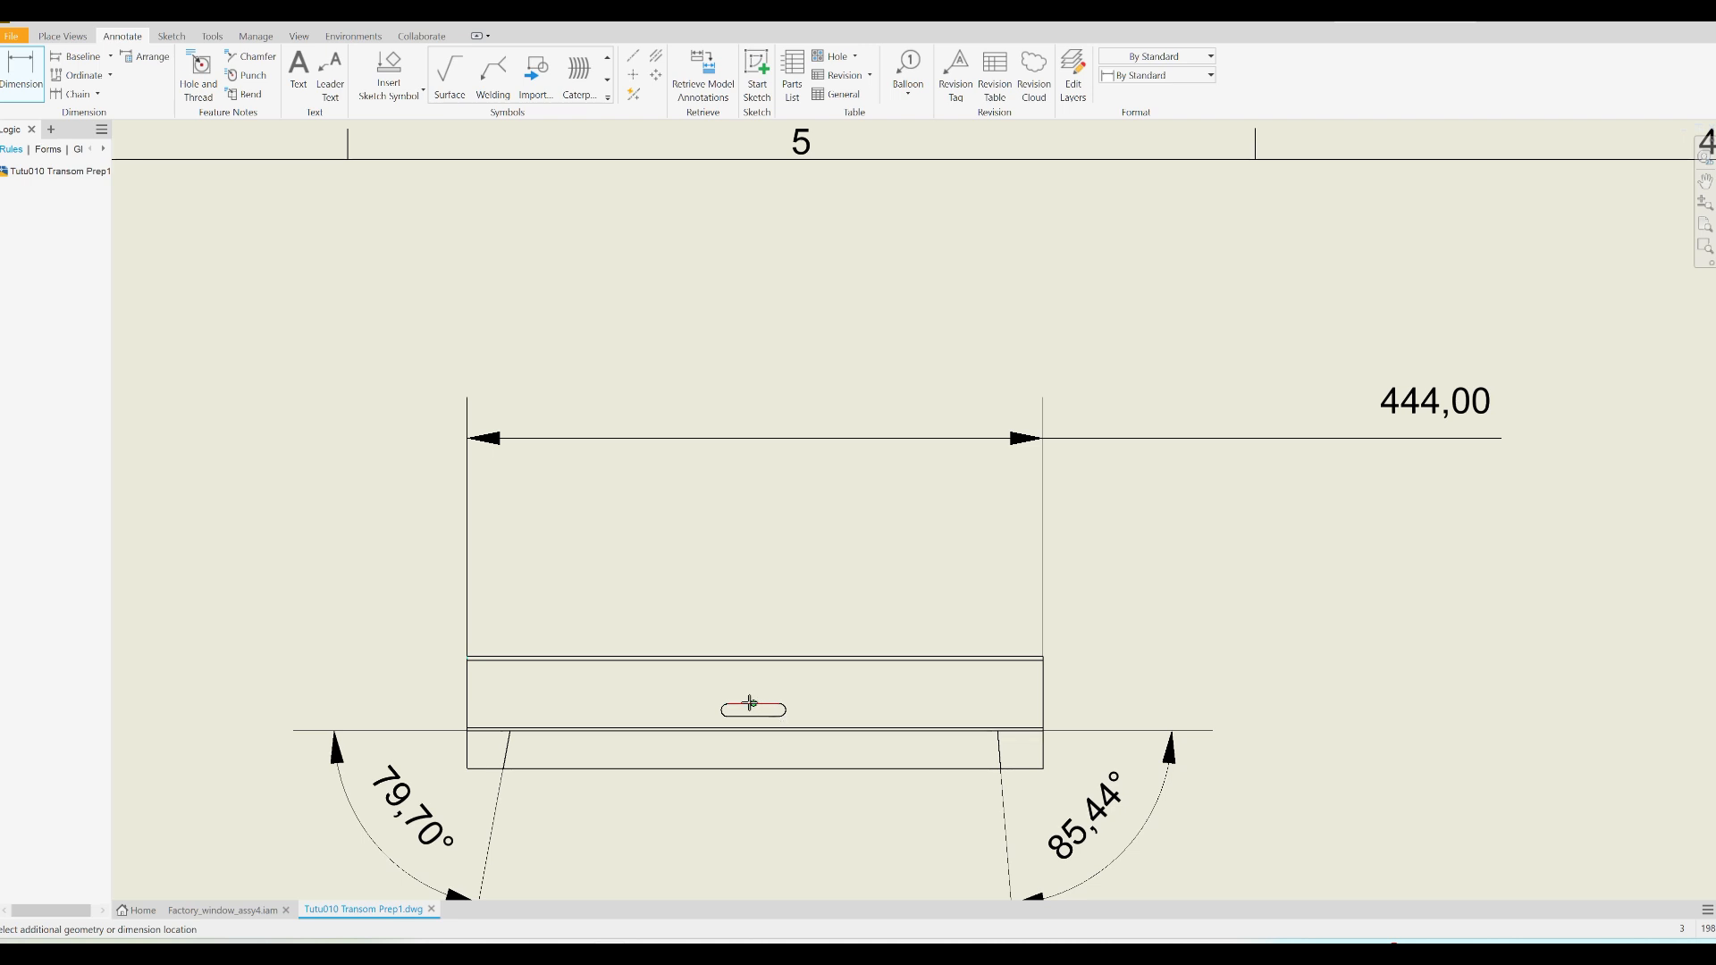
click(751, 703)
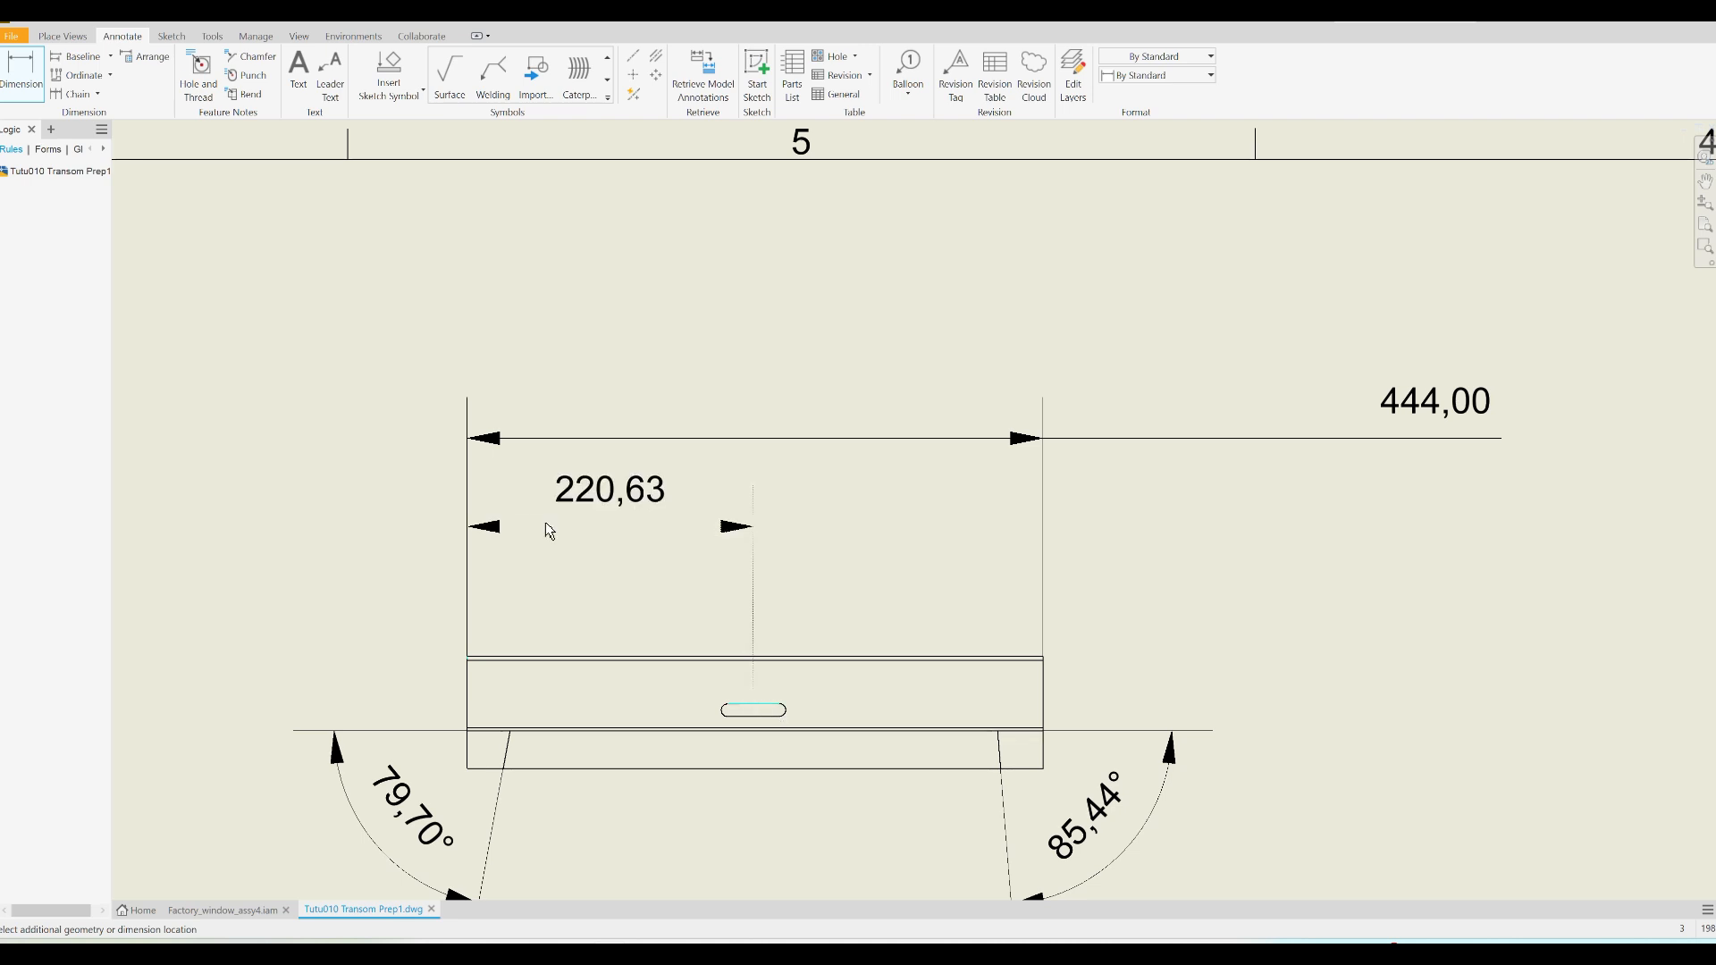
click(548, 529)
scroll(840, 476, down, 5)
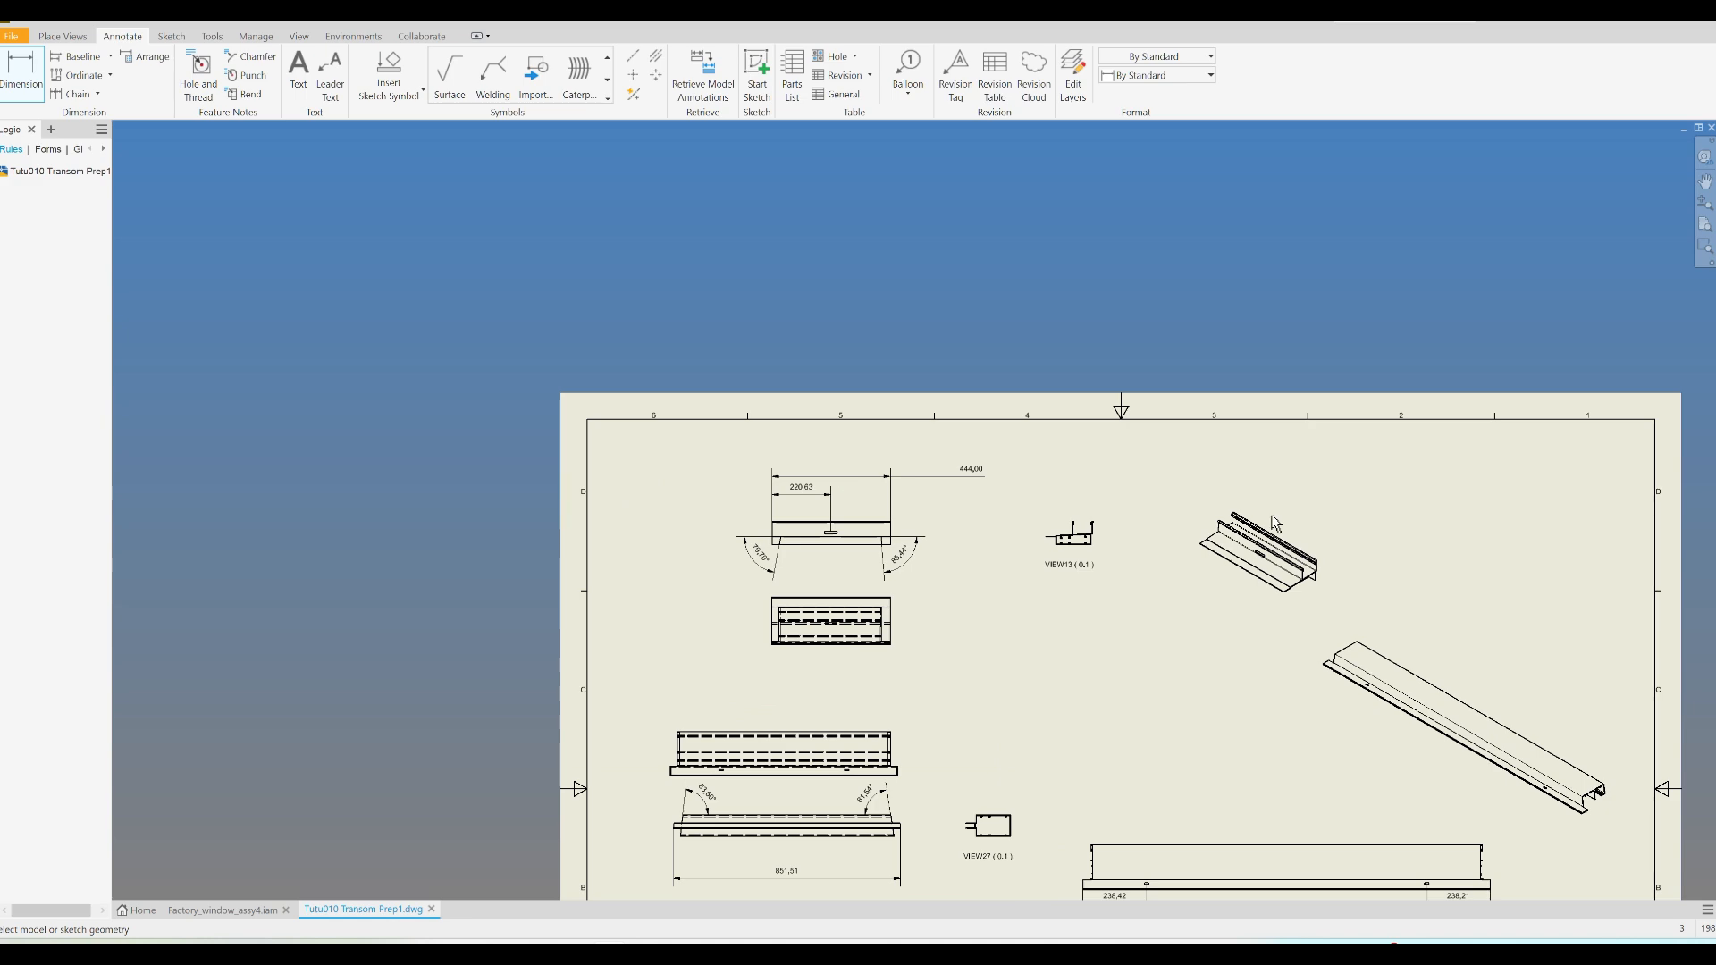
scroll(1278, 560, up, 5)
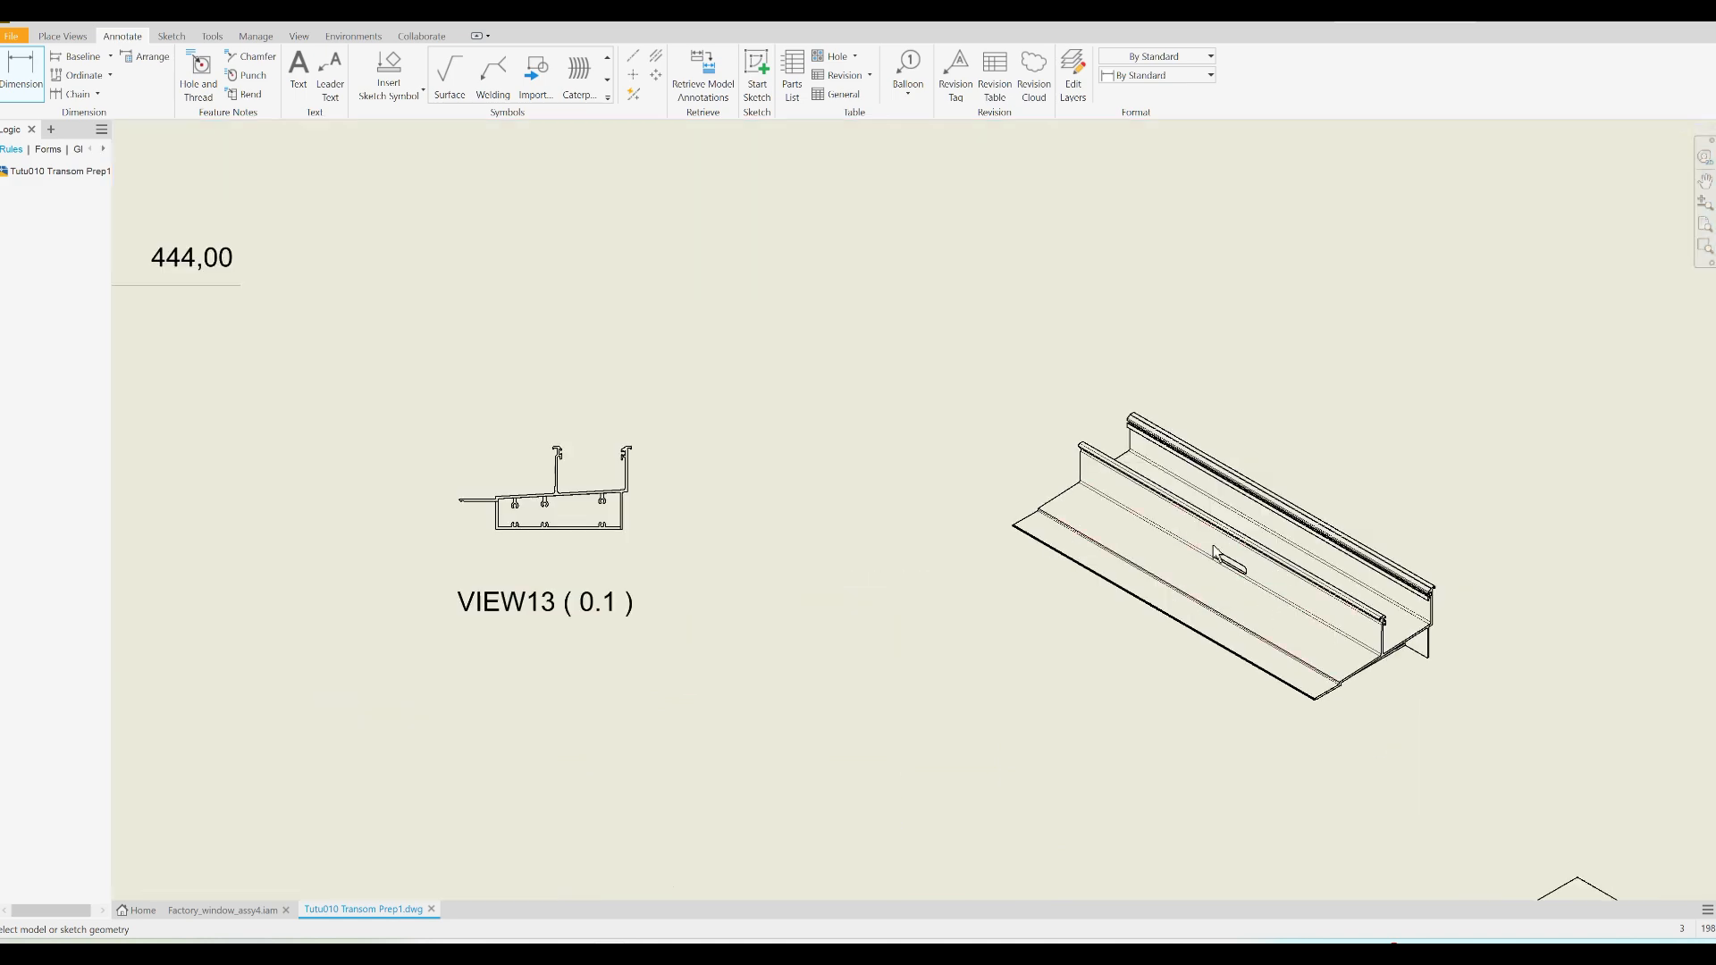